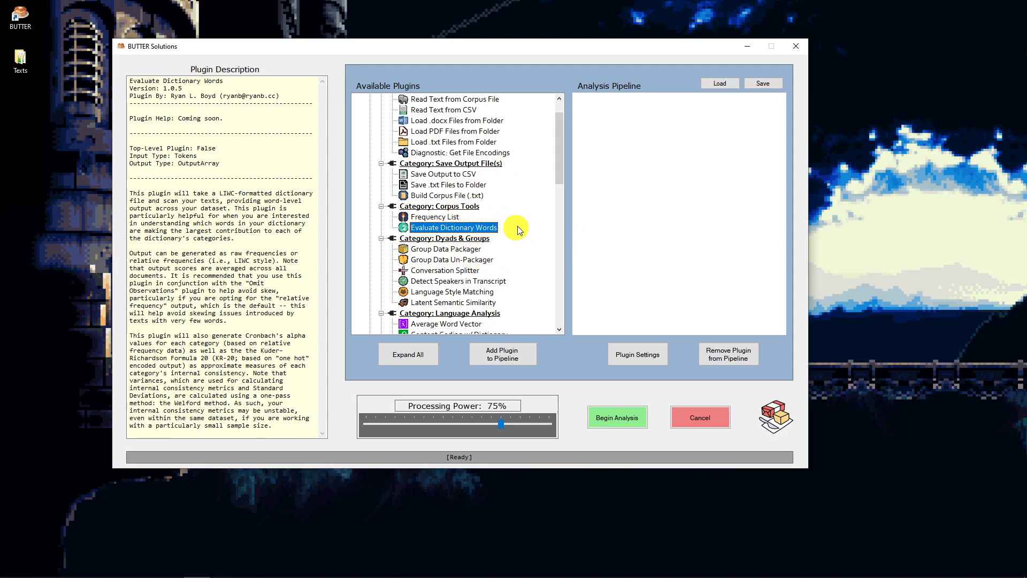
# - Open the TED - English Only folder and view a sample transcript, a_ted_speaker_s_worst_nightmare.txt, in a text editor
pyautogui.moveTo(1026, 149); pyautogui.dragTo(358, 88)
pyautogui.click(503, 273)
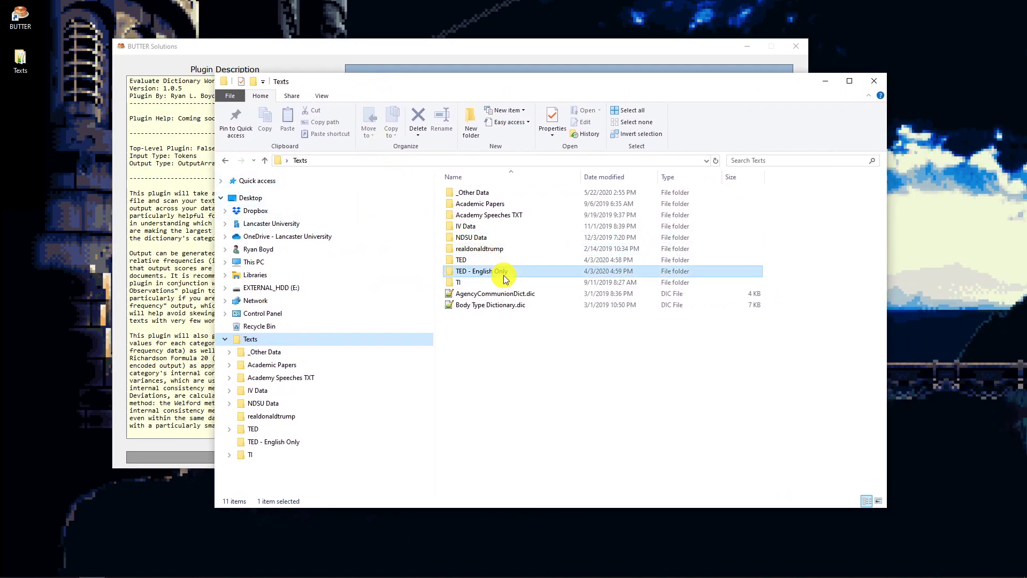
pyautogui.doubleClick(518, 272)
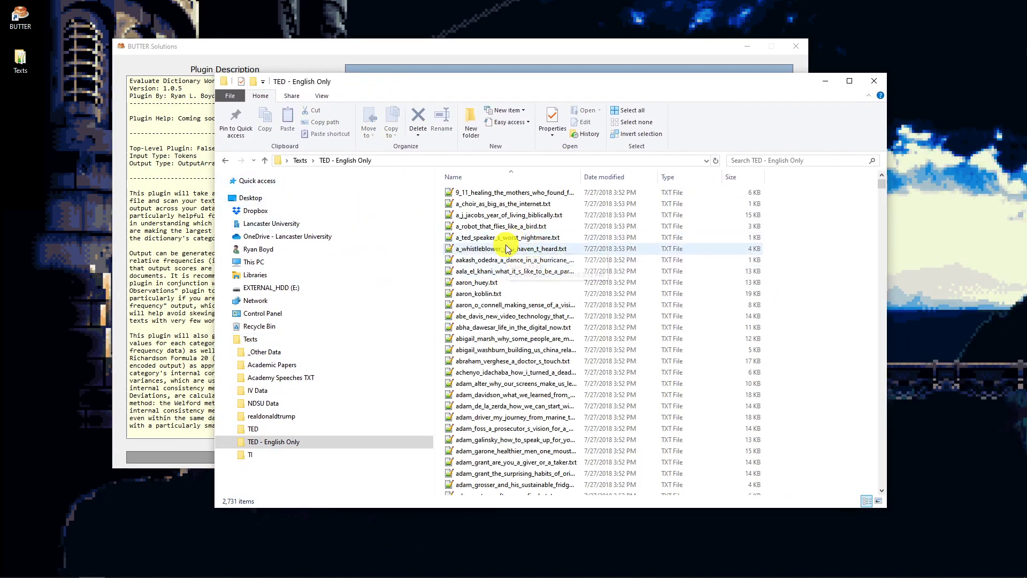
pyautogui.click(503, 239)
pyautogui.doubleClick(502, 241)
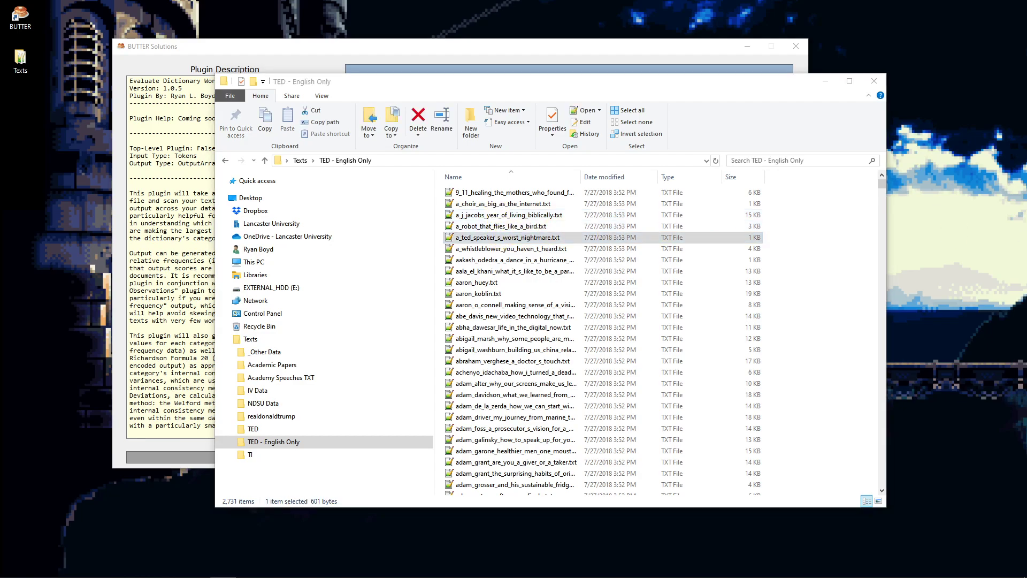
pyautogui.moveTo(1026, 126); pyautogui.dragTo(306, 125)
pyautogui.moveTo(258, 181); pyautogui.dragTo(543, 300)
pyautogui.click(523, 317)
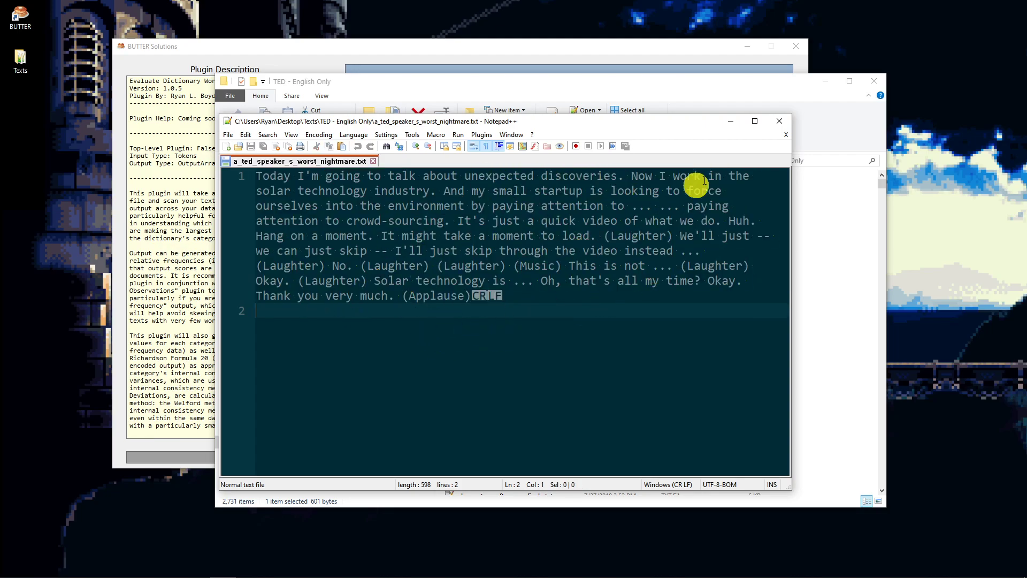
pyautogui.moveTo(614, 122); pyautogui.dragTo(1026, 158)
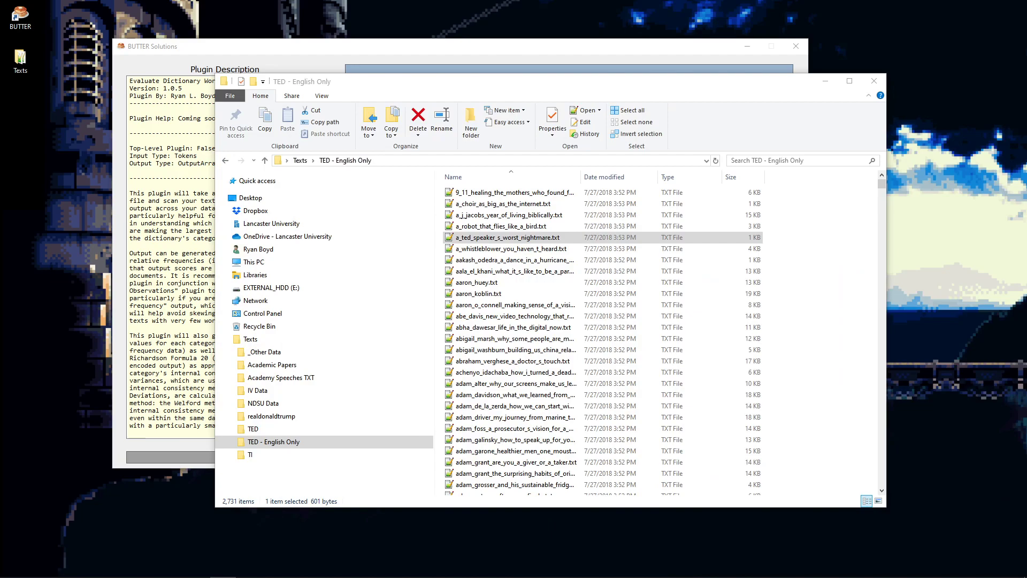
# - Return to the Texts folder and open Body Type Dictionary.dic to inspect its categories and entries
pyautogui.click(226, 162)
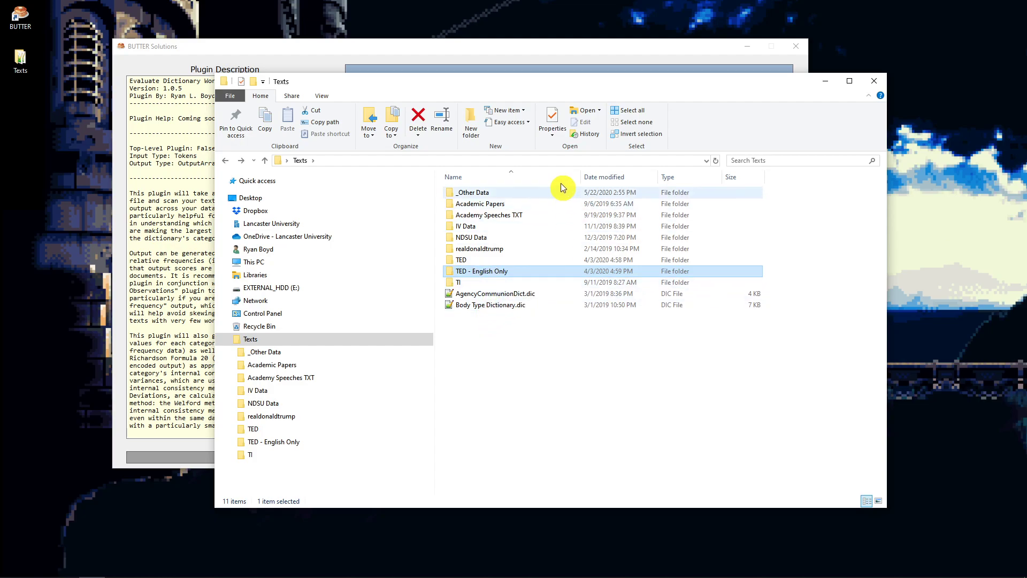
pyautogui.click(503, 297)
pyautogui.doubleClick(499, 305)
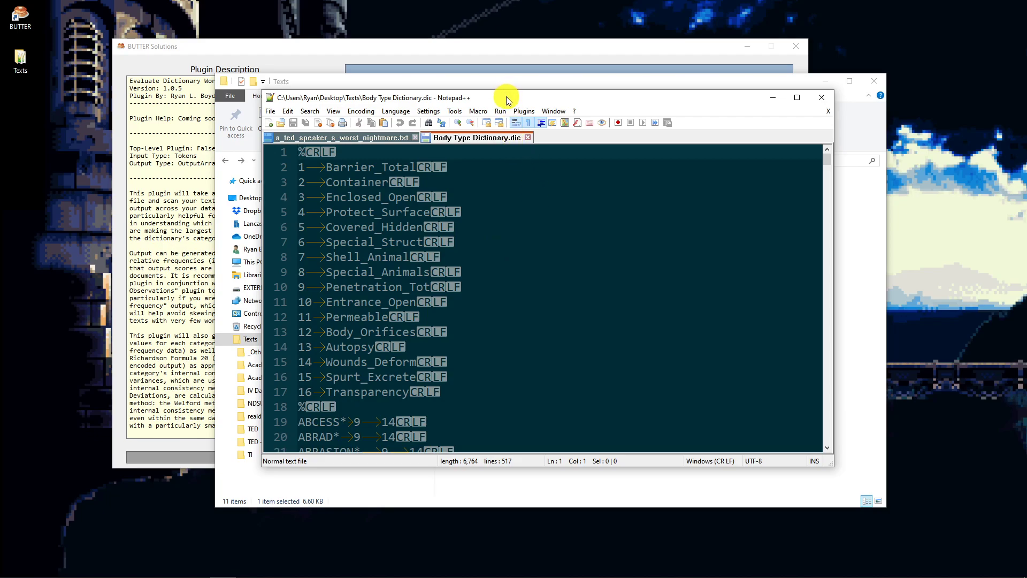
pyautogui.moveTo(508, 100); pyautogui.dragTo(545, 106)
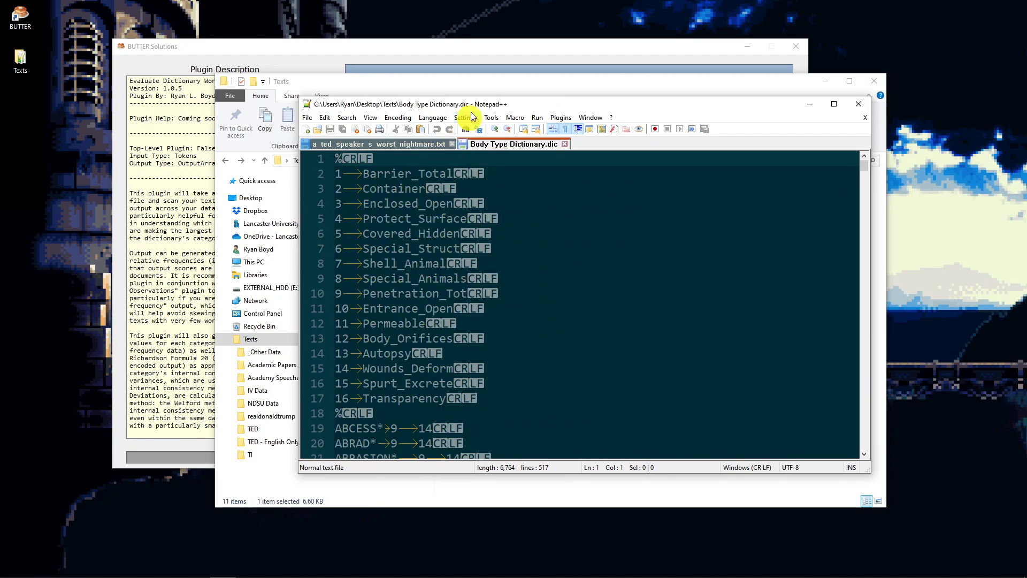
pyautogui.click(859, 103)
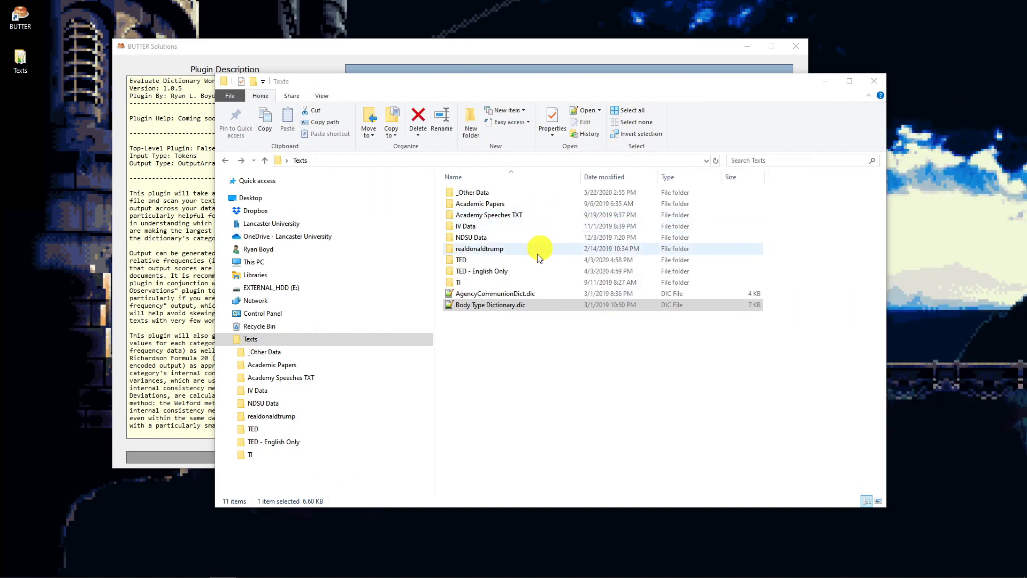
# - Open AgencyCommunionDict.dic to inspect its Agency and Communion categories and word list
pyautogui.click(521, 295)
pyautogui.doubleClick(523, 295)
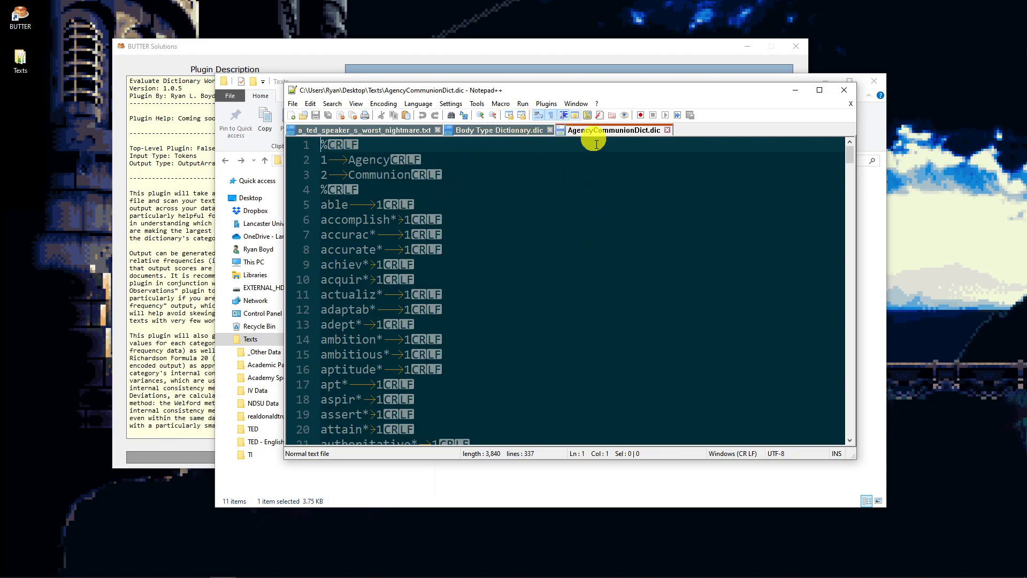
pyautogui.moveTo(459, 90); pyautogui.dragTo(1026, 123)
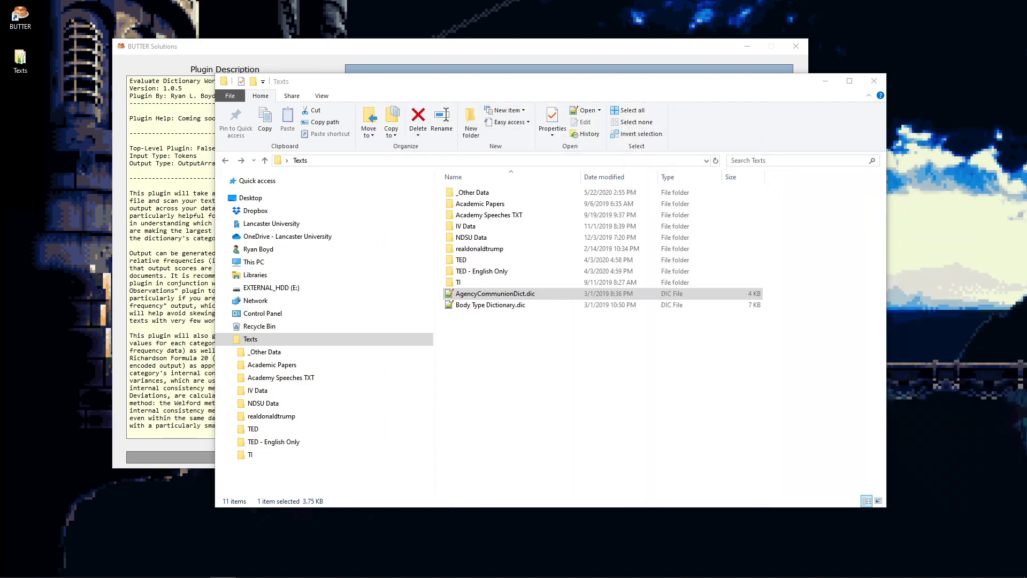
pyautogui.moveTo(477, 90); pyautogui.dragTo(1026, 149)
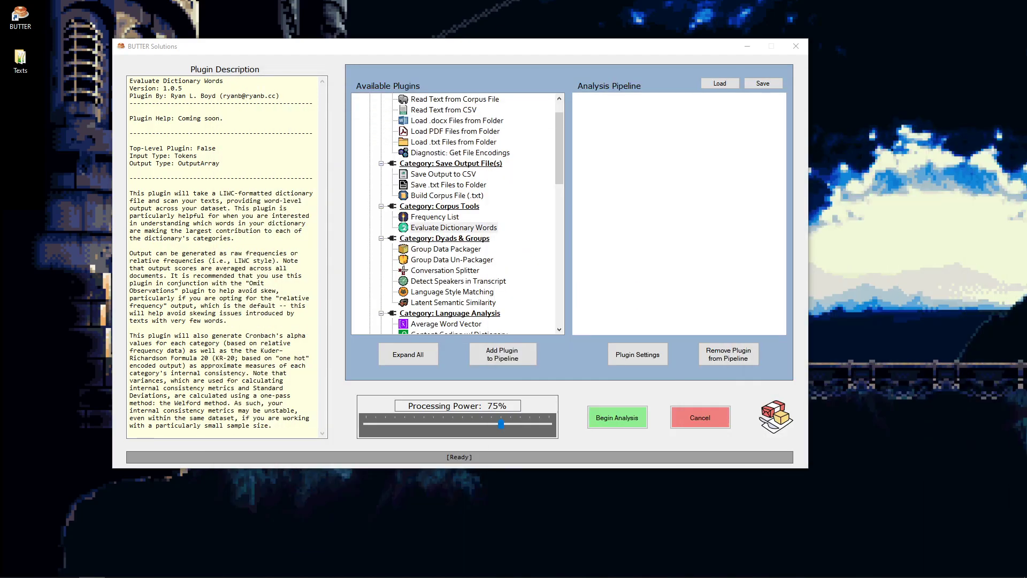
# - Add the Load .txt Files from Folder plugin to the analysis pipeline
pyautogui.click(496, 69)
pyautogui.scroll(1, 560, 134)
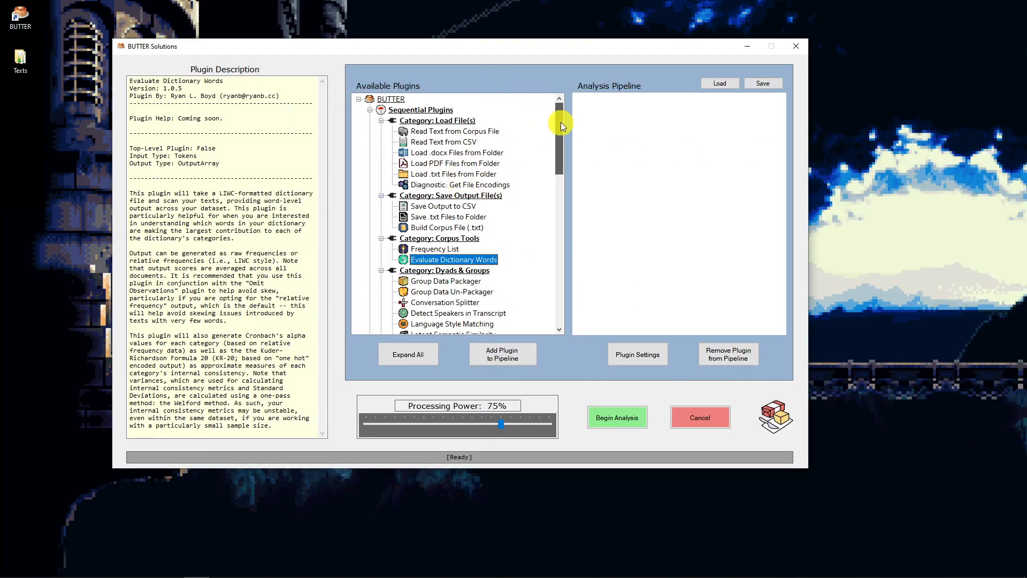
pyautogui.doubleClick(431, 174)
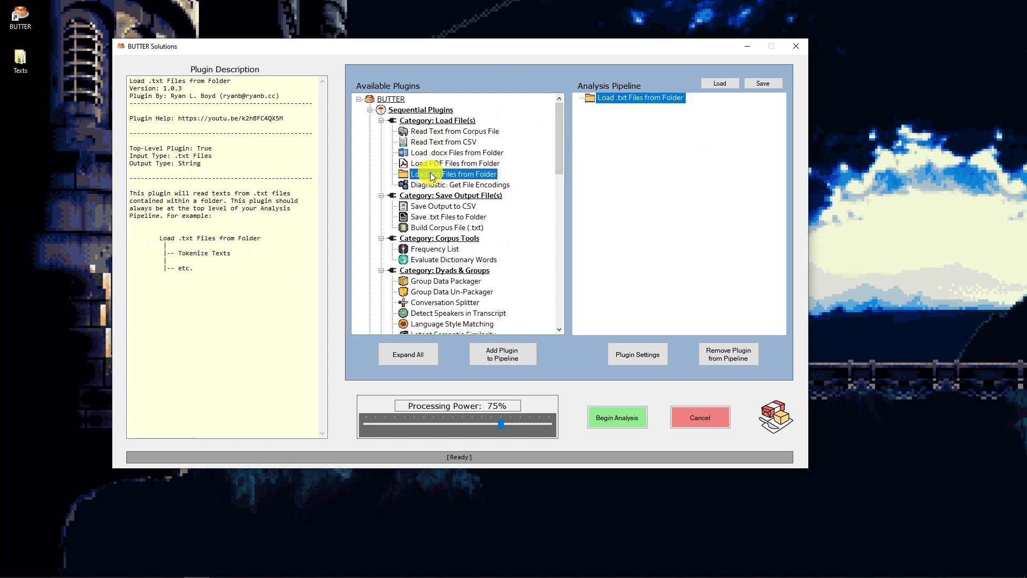
# - Set the loader plugin's folder to Texts\TED - English Only
pyautogui.click(638, 355)
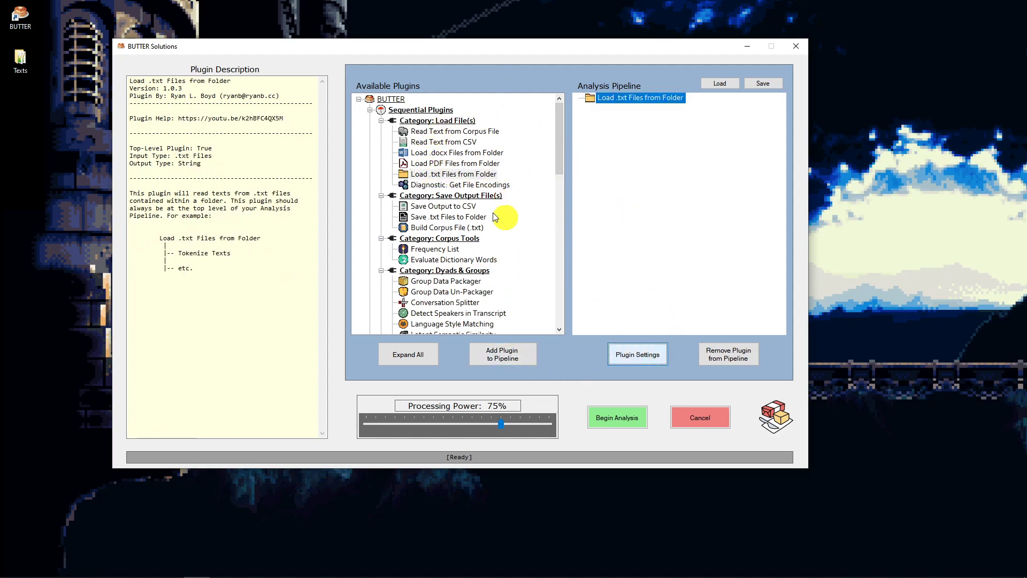
pyautogui.click(375, 303)
pyautogui.click(442, 362)
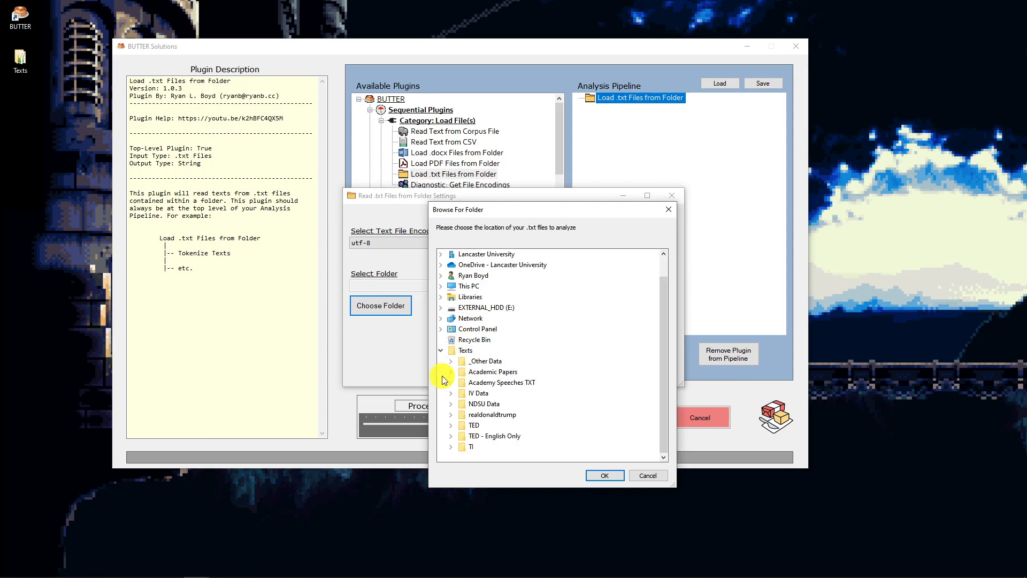
pyautogui.click(479, 436)
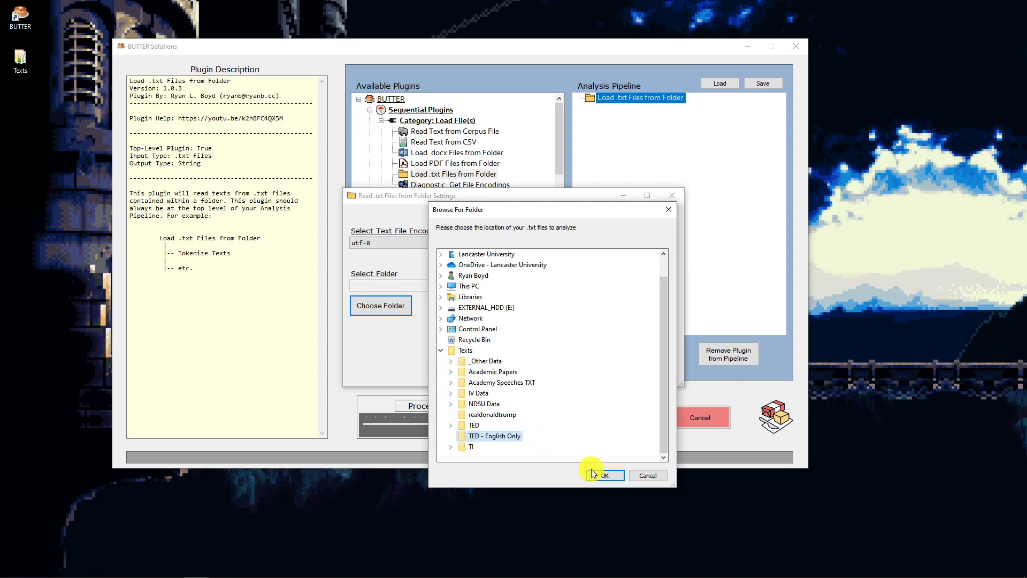
pyautogui.click(603, 475)
pyautogui.click(514, 364)
# - Add the Twitter-Aware Tokenizer plugin beneath the loader in the pipeline
pyautogui.scroll(-5, 471, 158)
pyautogui.scroll(2, 450, 169)
pyautogui.click(438, 163)
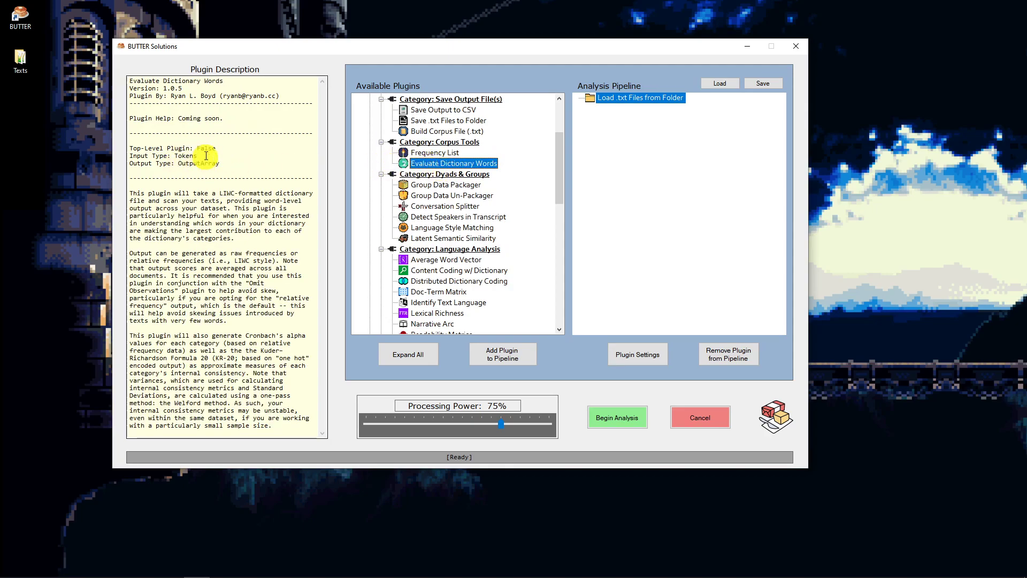
pyautogui.moveTo(559, 163); pyautogui.dragTo(546, 264)
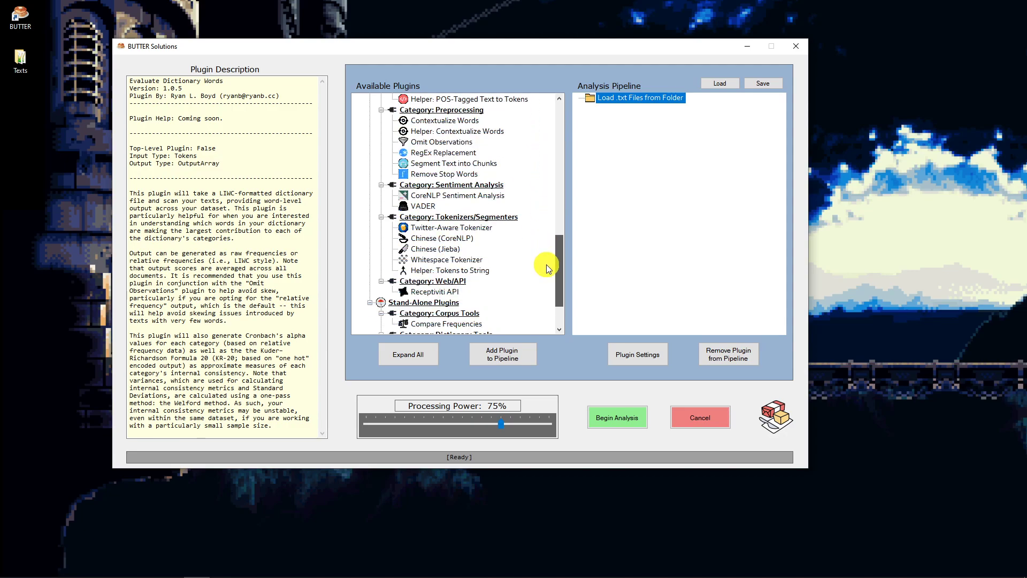
pyautogui.doubleClick(443, 229)
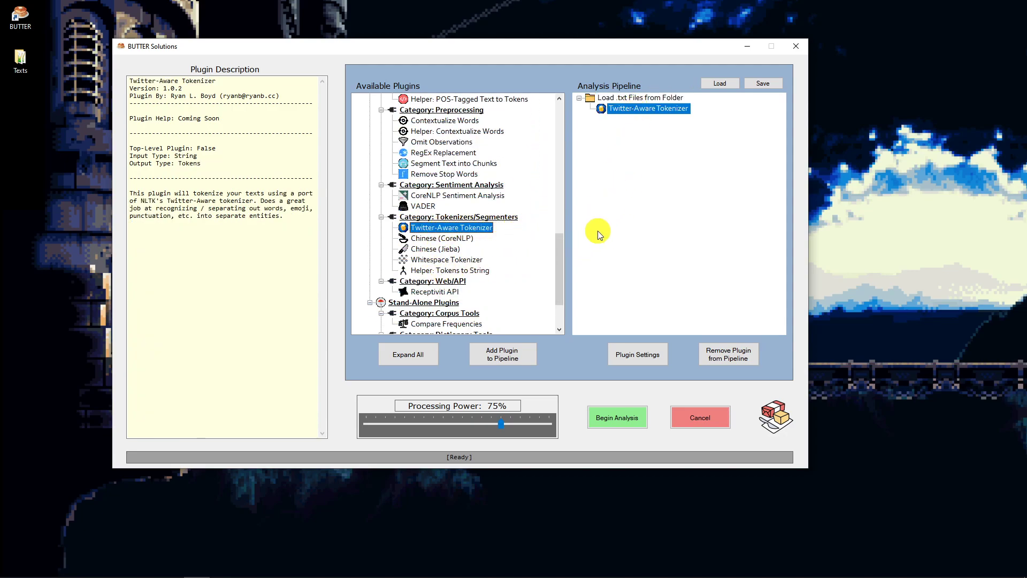
# - Add the Omit Observations plugin beneath the Twitter-Aware Tokenizer
pyautogui.moveTo(559, 263); pyautogui.dragTo(571, 240)
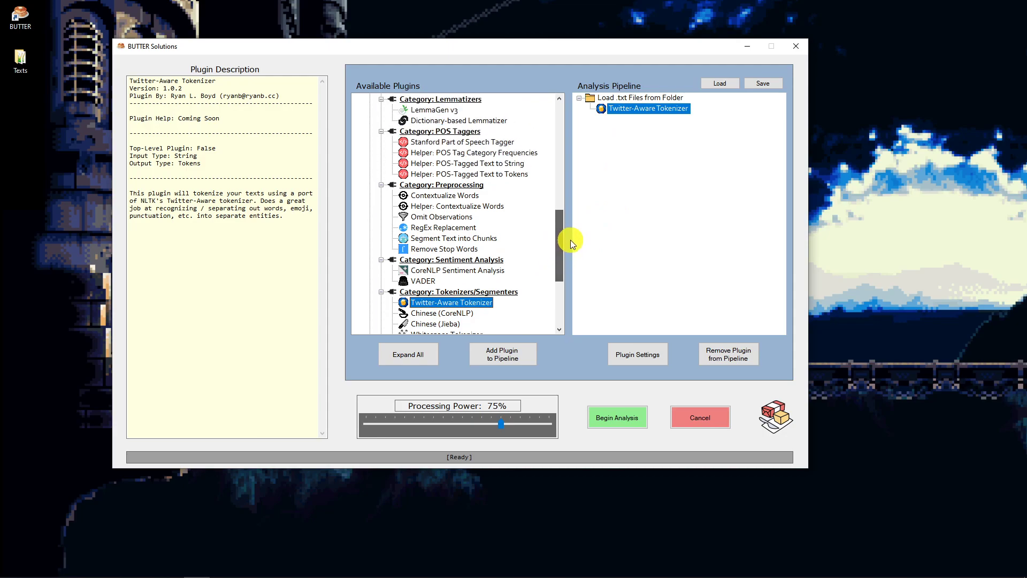
pyautogui.scroll(5, 455, 171)
pyautogui.scroll(-5, 494, 213)
pyautogui.click(430, 219)
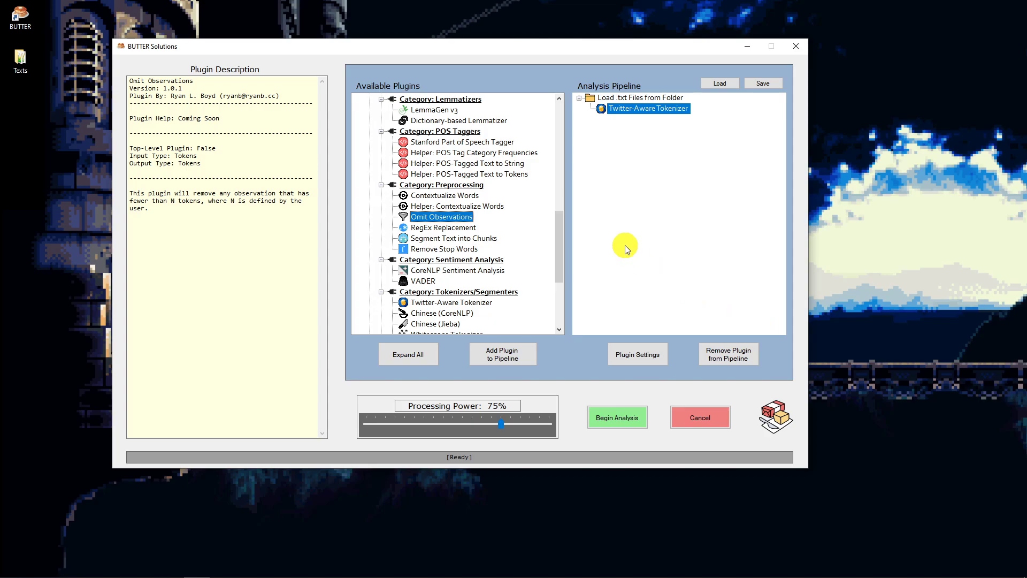
pyautogui.doubleClick(429, 218)
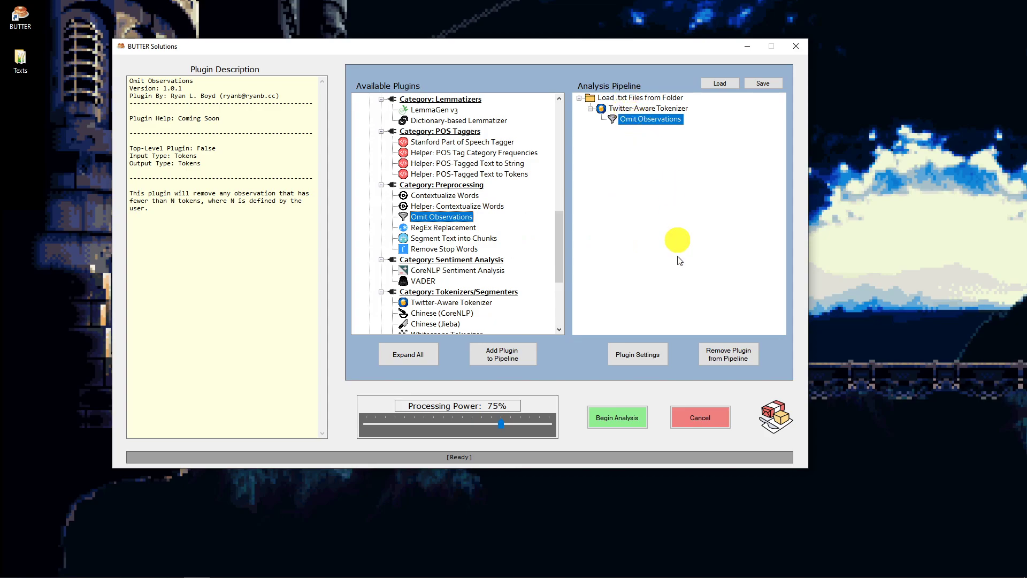
# - Set Omit Observations' minimum number of tokens required for inclusion to 100
pyautogui.click(644, 357)
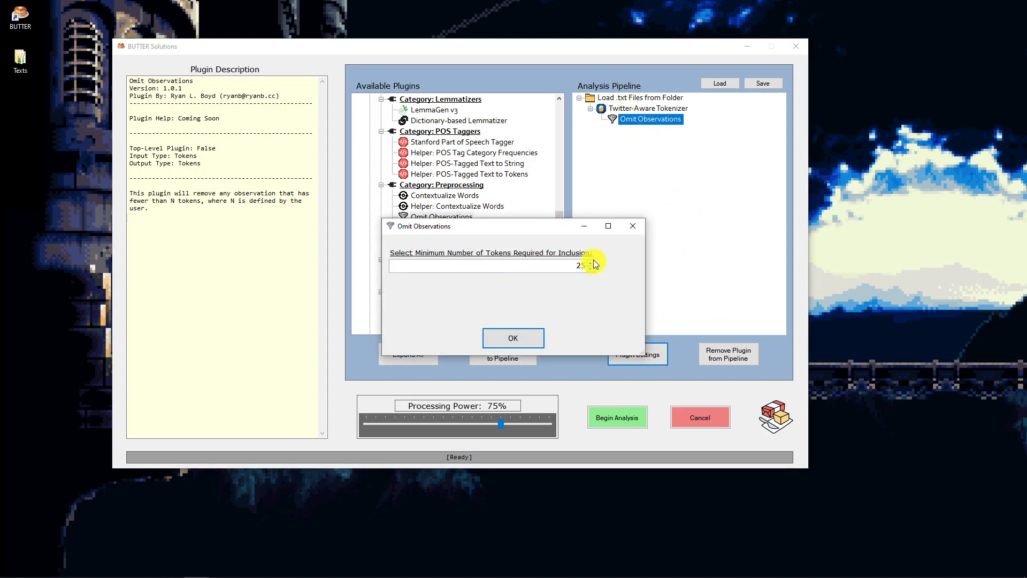
pyautogui.moveTo(571, 266); pyautogui.dragTo(610, 266)
pyautogui.write('100')
pyautogui.click(522, 335)
# - Add the Evaluate Dictionary Words plugin beneath Omit Observations in the pipeline
pyautogui.moveTo(562, 258); pyautogui.dragTo(562, 200)
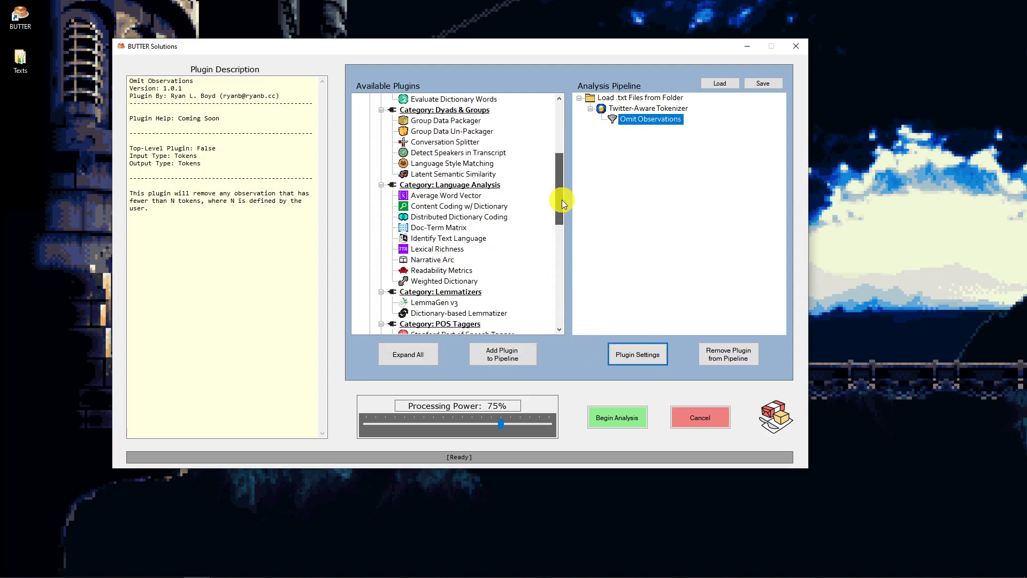
pyautogui.click(446, 101)
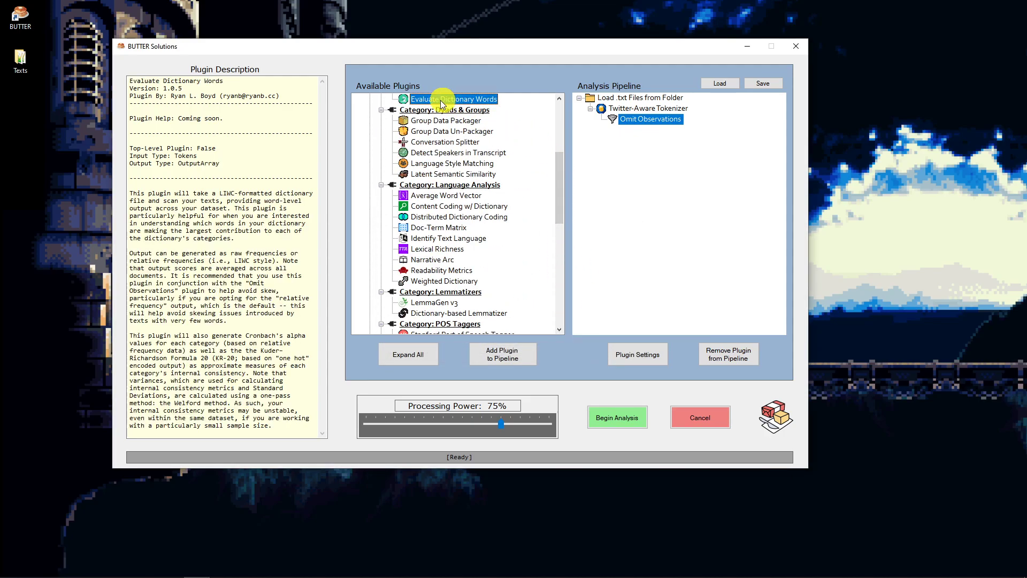
pyautogui.click(615, 99)
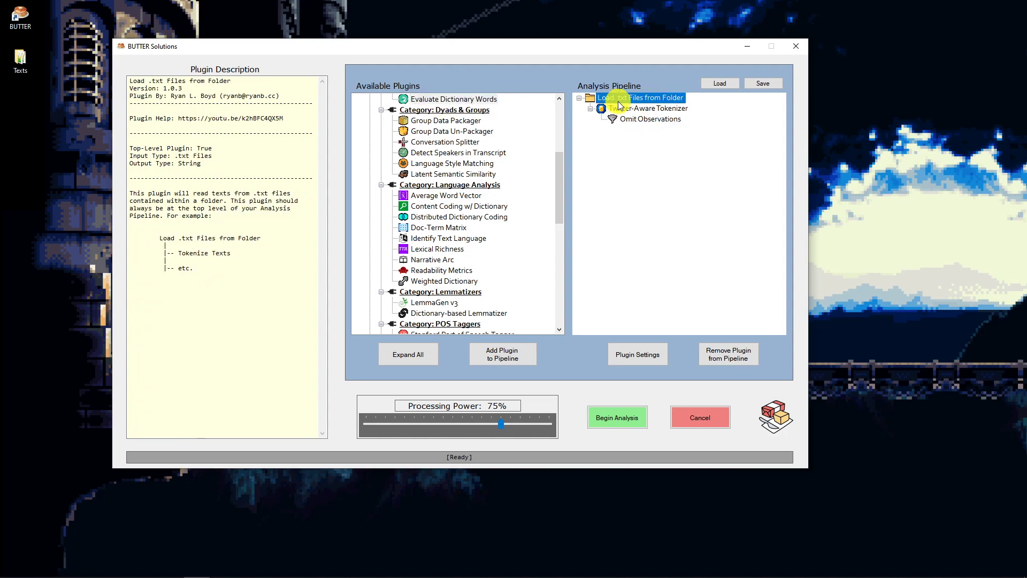
pyautogui.click(626, 108)
pyautogui.click(632, 118)
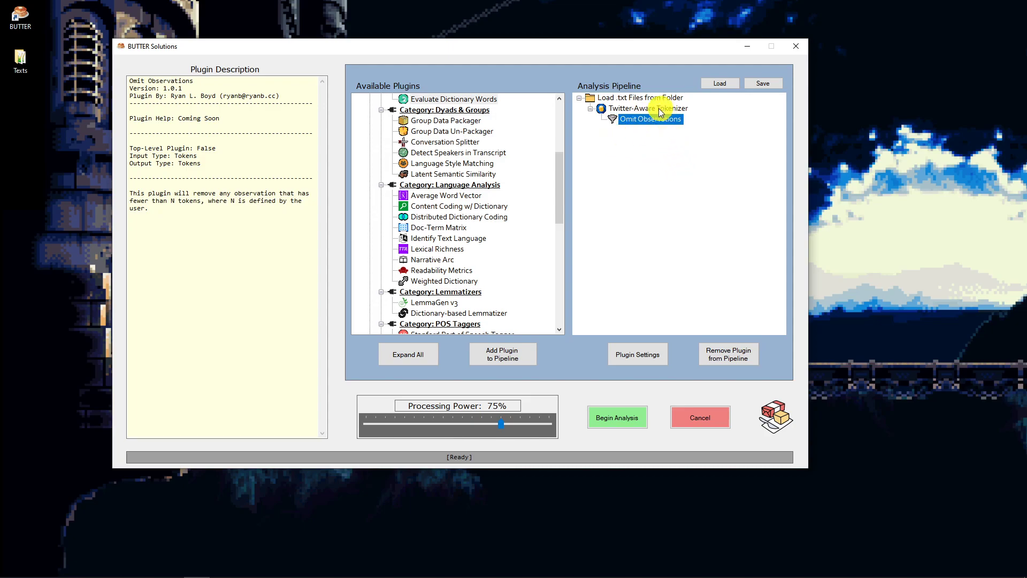
pyautogui.scroll(1, 464, 160)
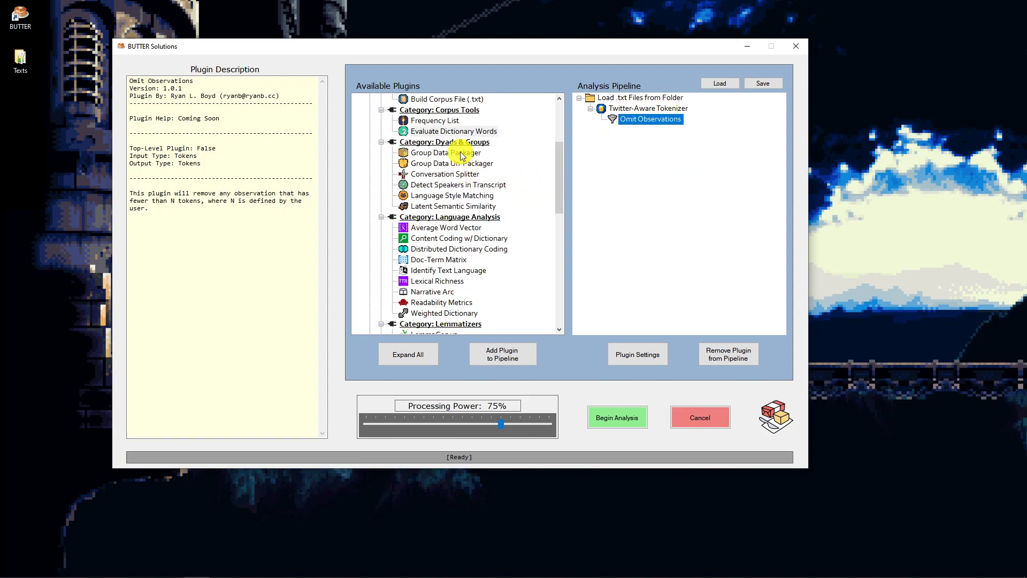
pyautogui.click(452, 142)
pyautogui.click(452, 131)
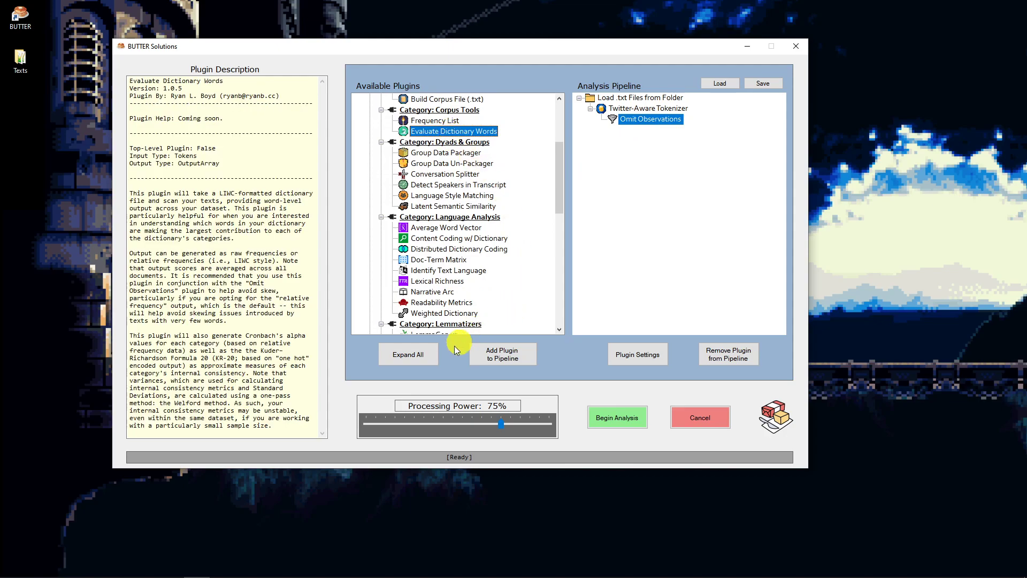
pyautogui.click(517, 360)
# - Load AgencyCommunionDict.dic from the Texts folder as the dictionary file for Evaluate Dictionary Words
pyautogui.click(656, 358)
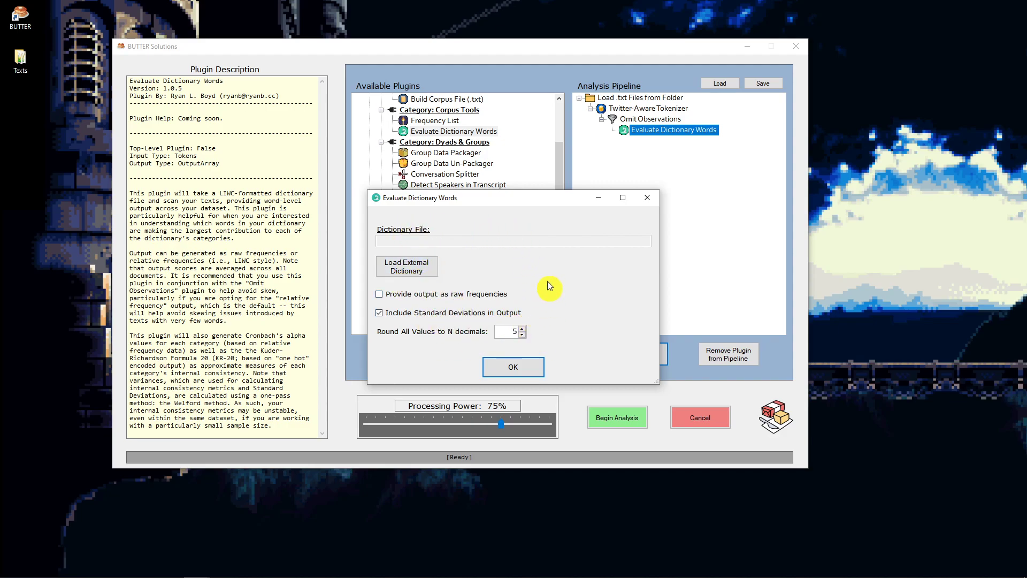
pyautogui.click(415, 273)
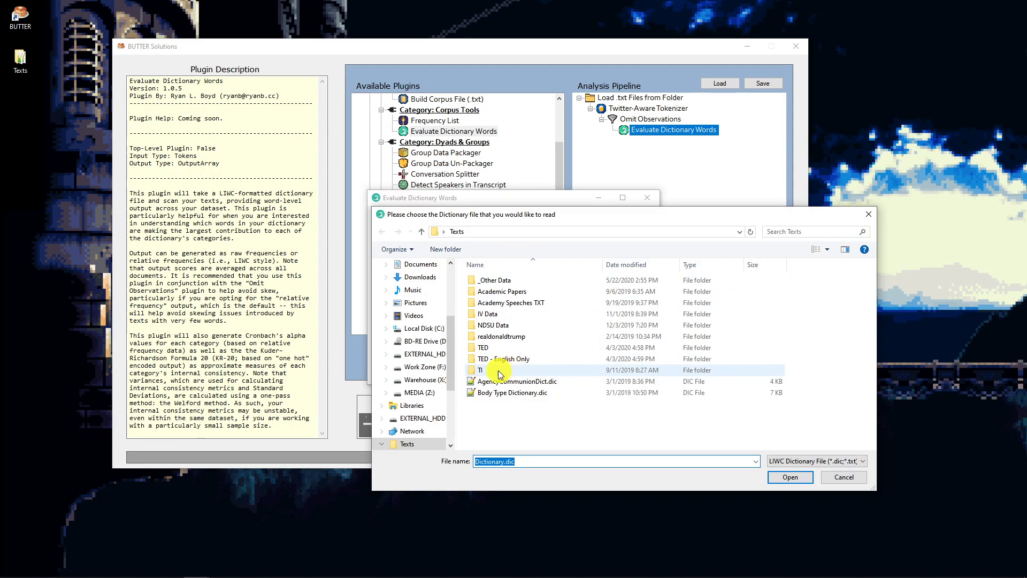
pyautogui.click(524, 385)
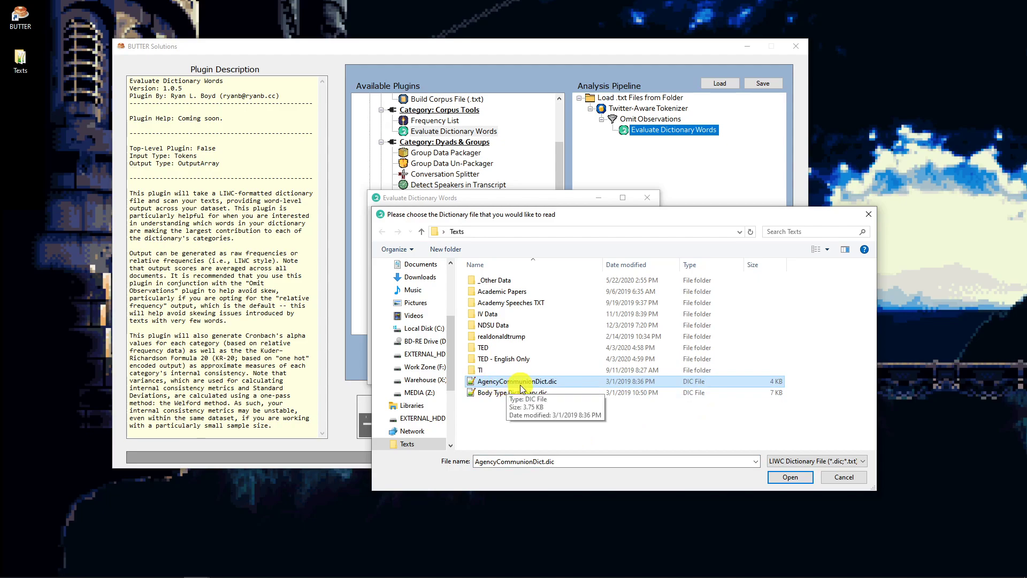
pyautogui.doubleClick(524, 385)
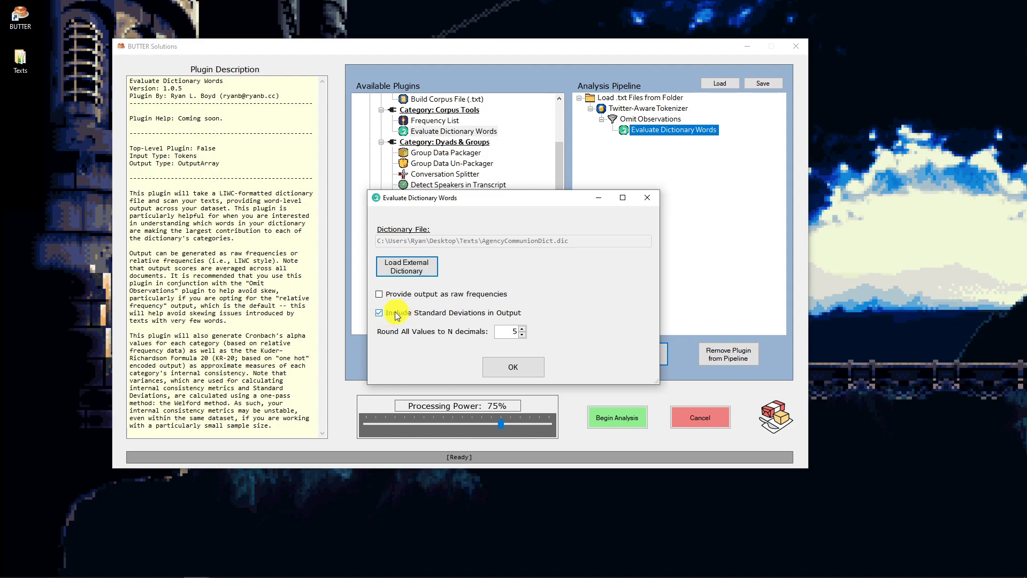
# - Review the dialog's standard-deviation option and examine the AgencyCommunionDict.dic entries in the Notepad++ window
pyautogui.click(379, 312)
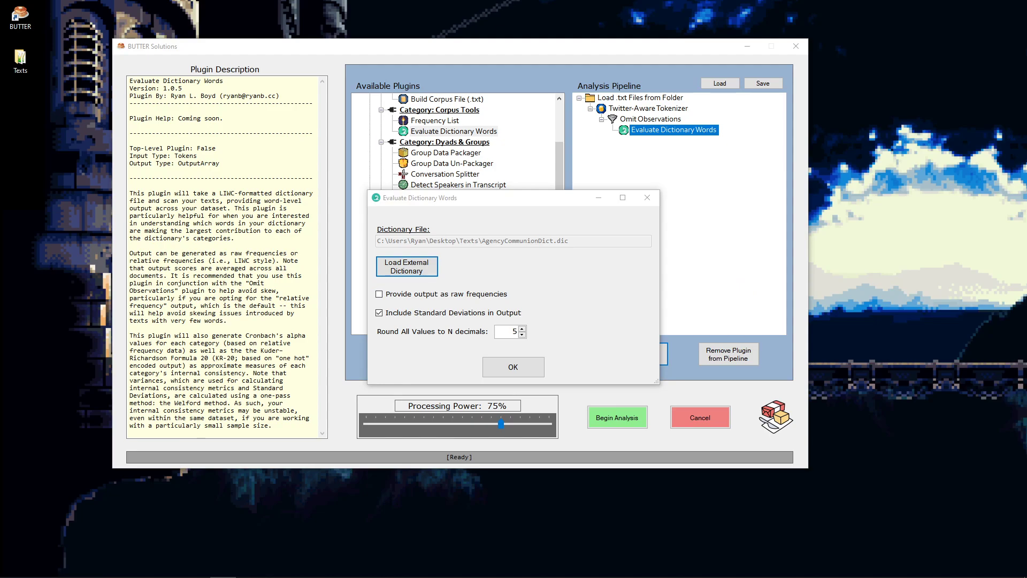
pyautogui.moveTo(1026, 153); pyautogui.dragTo(572, 85)
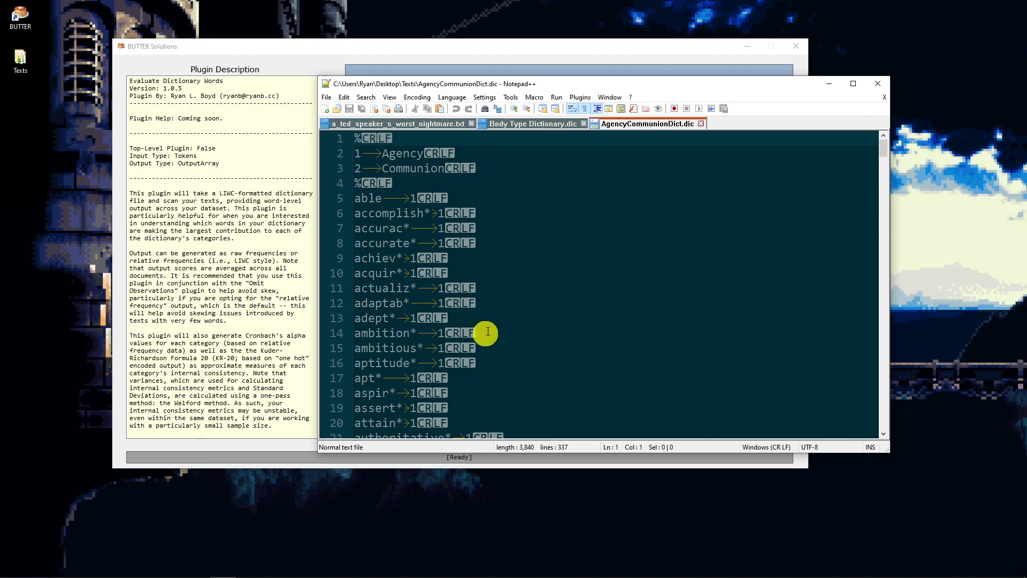
pyautogui.click(453, 74)
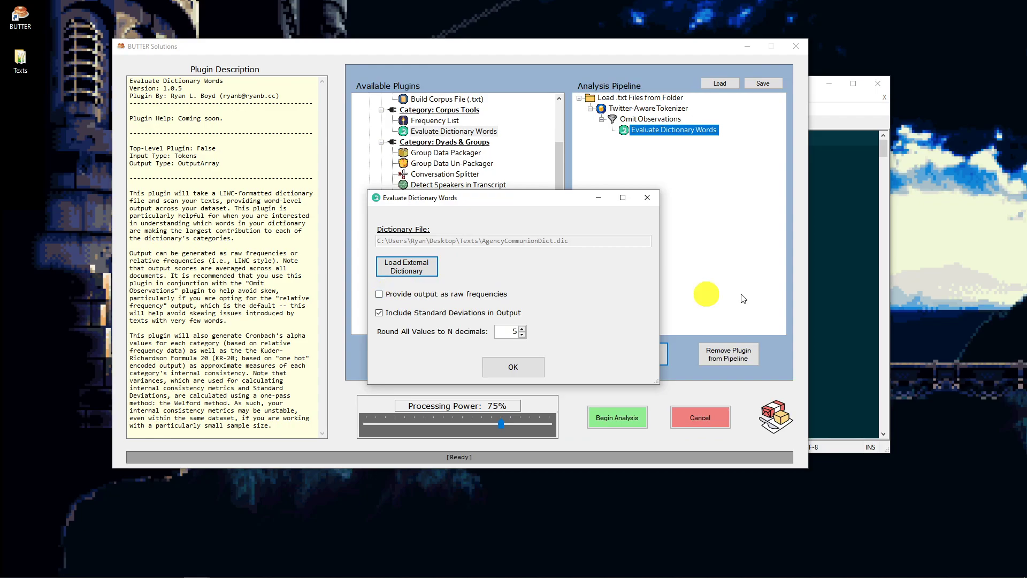
pyautogui.click(843, 212)
pyautogui.click(380, 259)
pyautogui.click(381, 275)
pyautogui.click(375, 291)
pyautogui.click(382, 258)
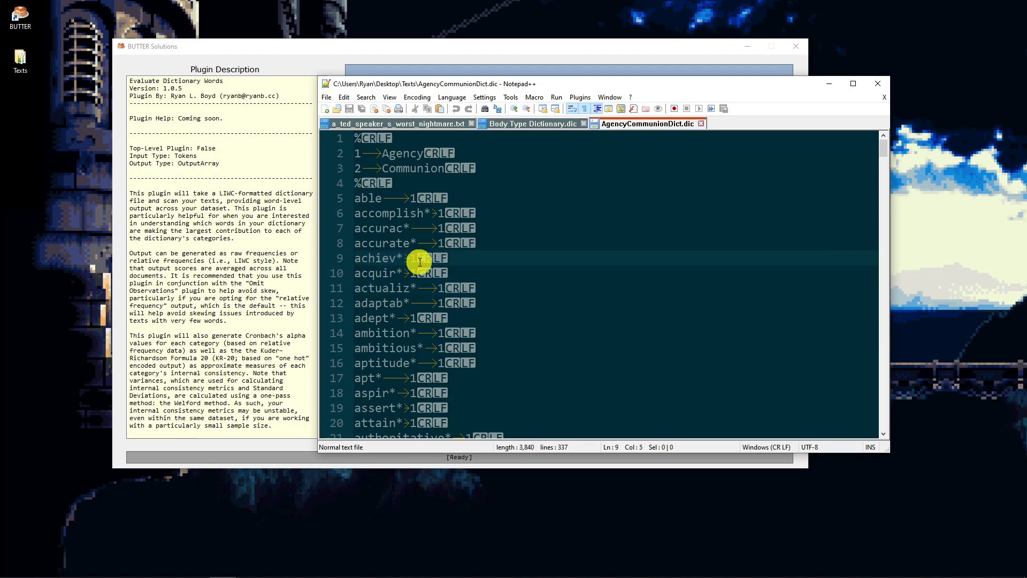
pyautogui.moveTo(452, 258); pyautogui.dragTo(326, 247)
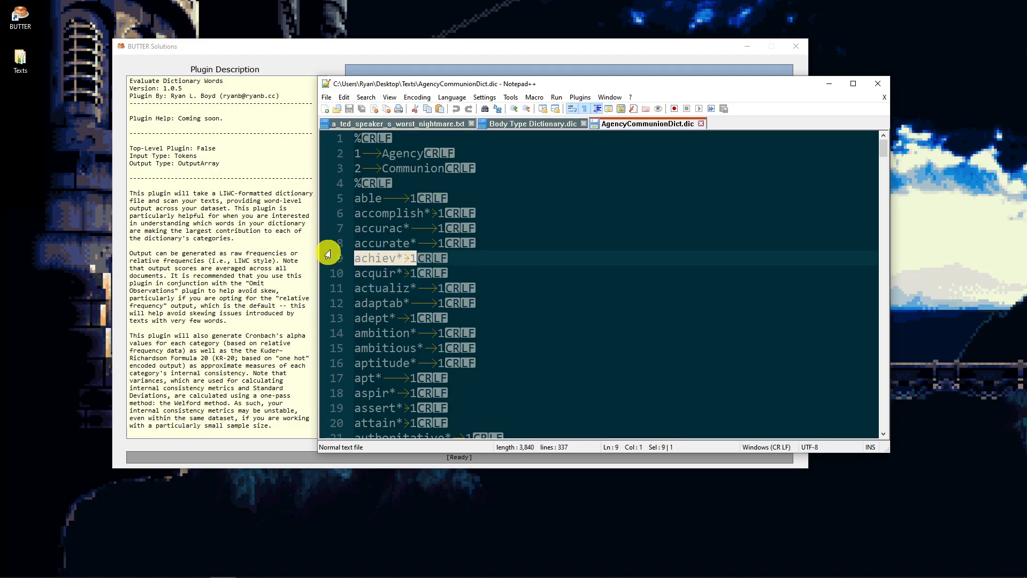
pyautogui.moveTo(520, 90); pyautogui.dragTo(991, 168)
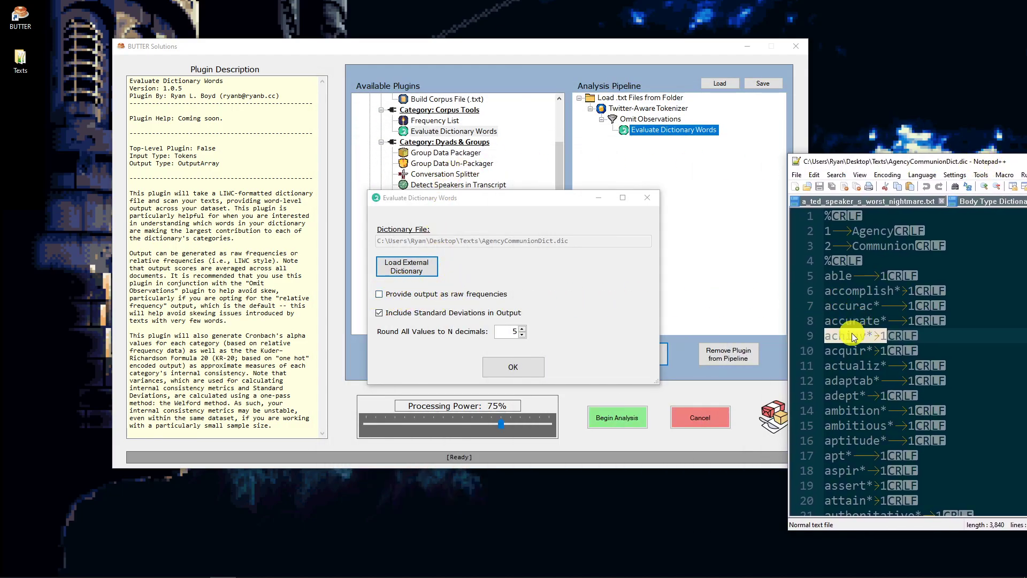
pyautogui.moveTo(902, 160); pyautogui.dragTo(522, 66)
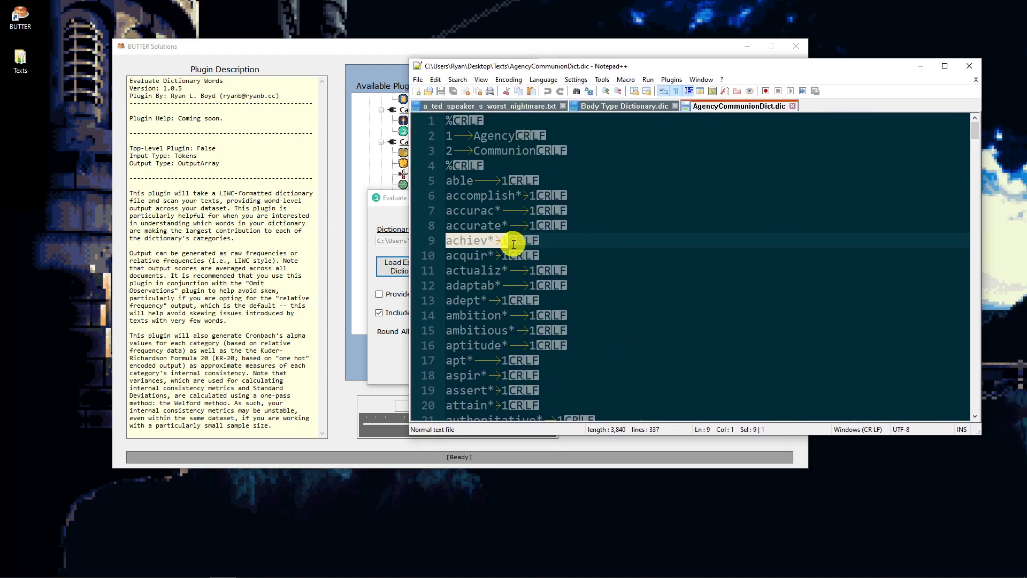
pyautogui.click(513, 244)
pyautogui.click(533, 229)
pyautogui.click(526, 236)
pyautogui.moveTo(536, 237); pyautogui.dragTo(428, 240)
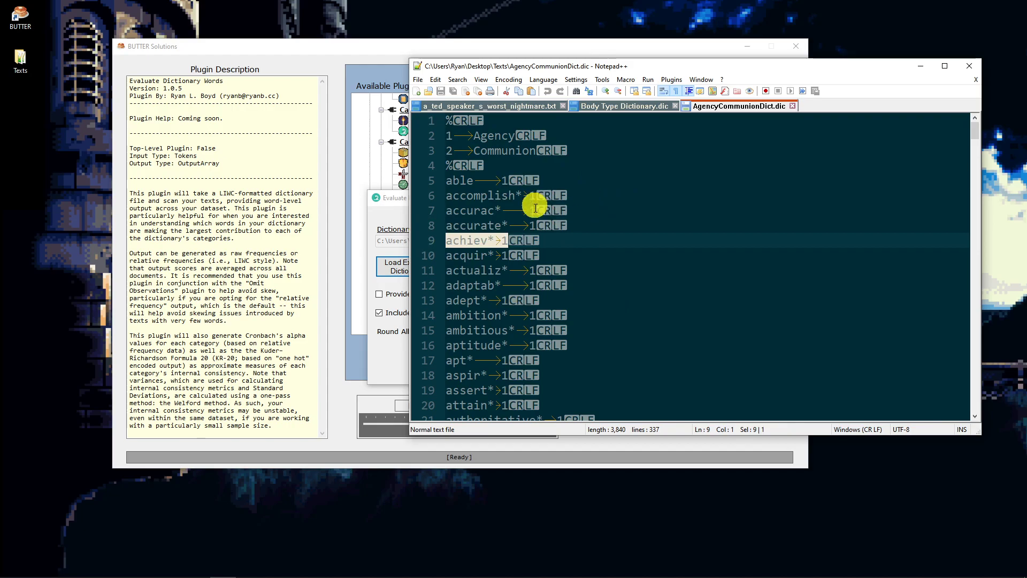
pyautogui.moveTo(738, 69); pyautogui.dragTo(1026, 161)
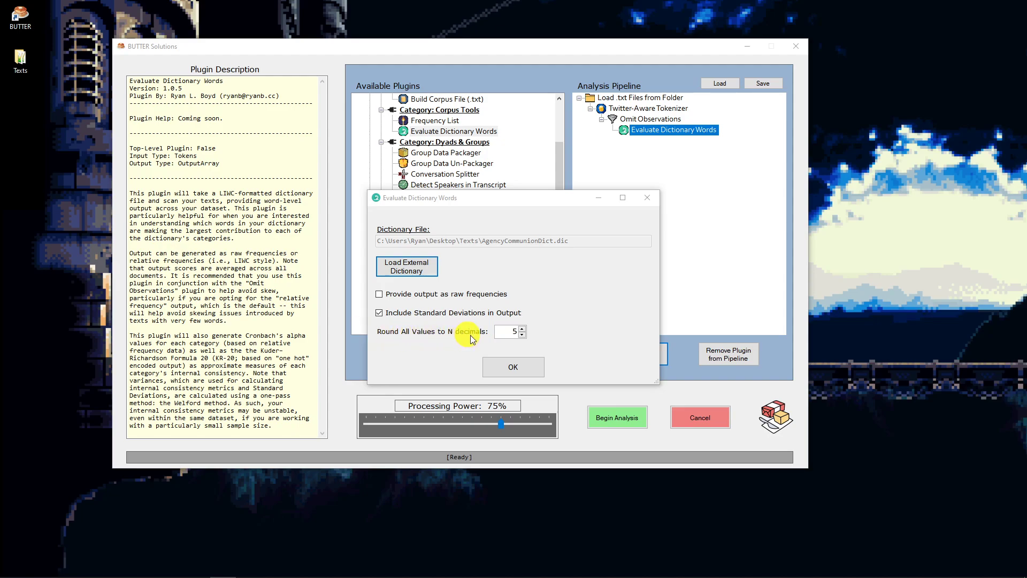
# - Set rounding to 5 decimals and confirm the Evaluate Dictionary Words settings
pyautogui.click(509, 331)
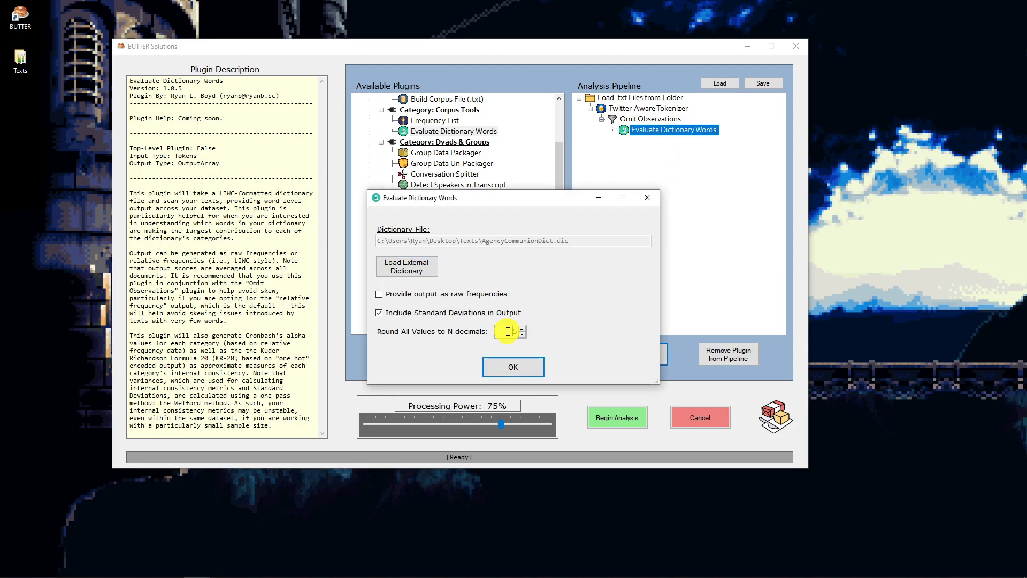
pyautogui.moveTo(508, 331); pyautogui.dragTo(519, 332)
pyautogui.click(510, 329)
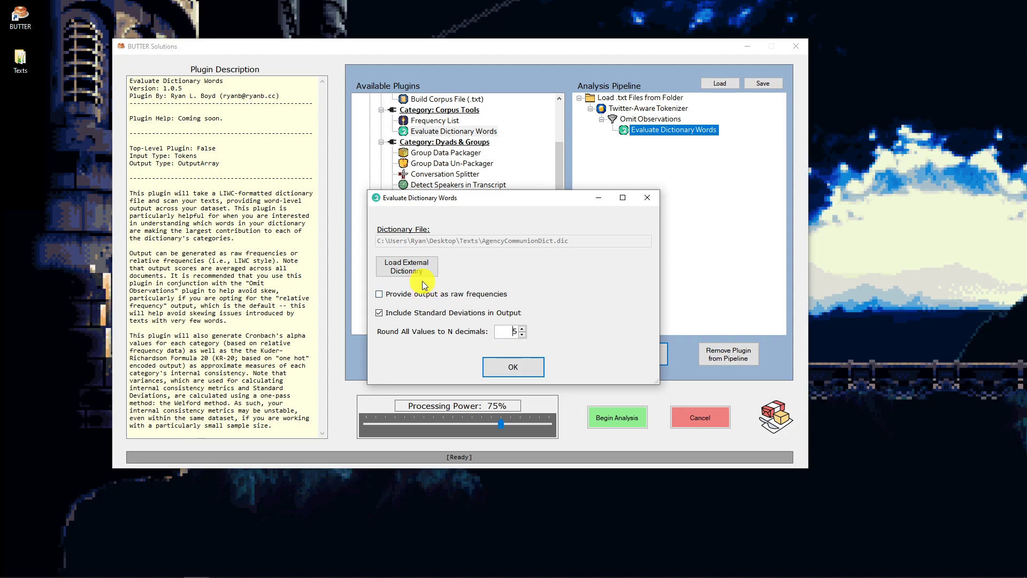
pyautogui.click(522, 335)
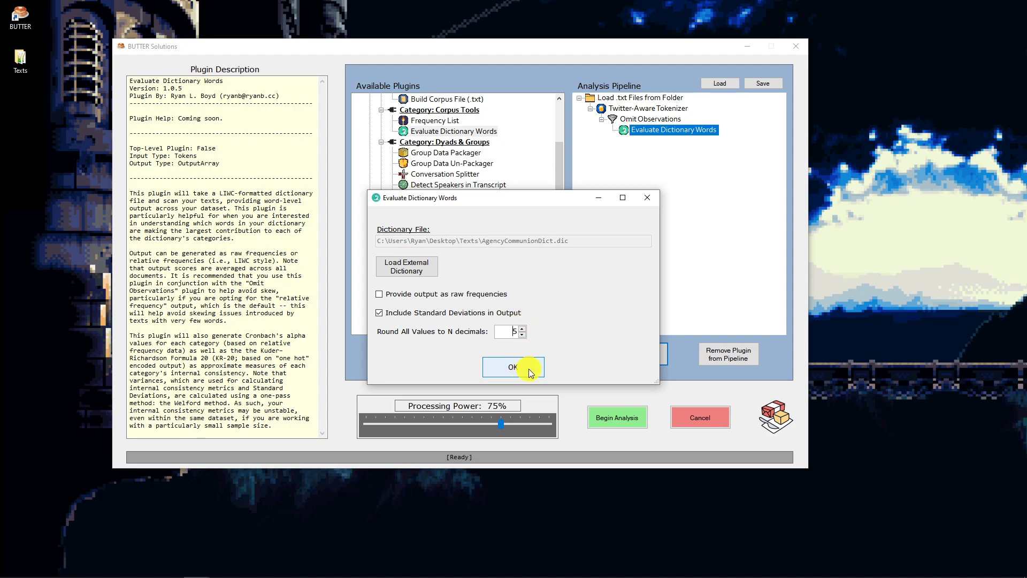
pyautogui.click(532, 373)
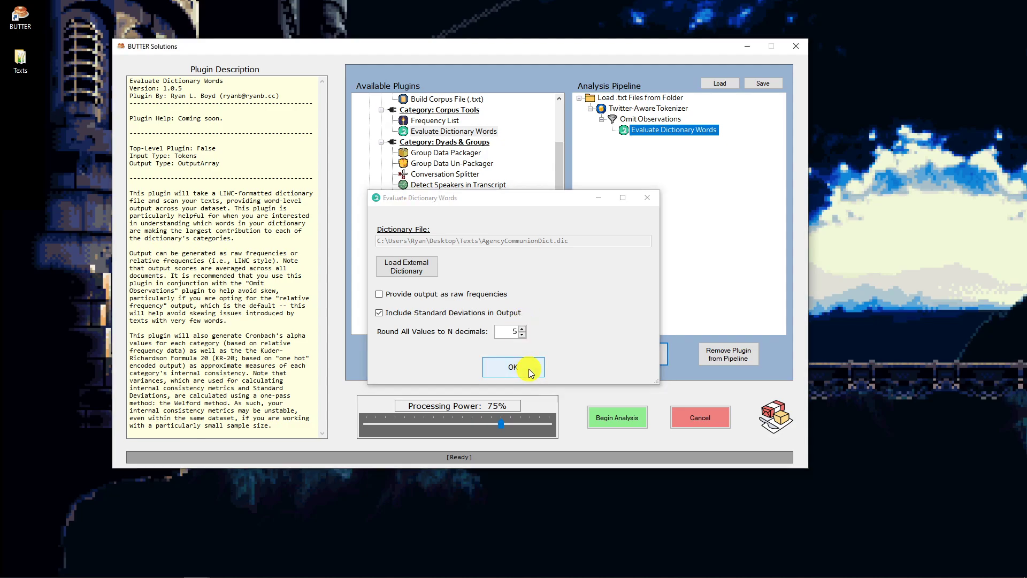
# - Add the Save Output to CSV plugin beneath Evaluate Dictionary Words in the pipeline
pyautogui.scroll(4, 474, 146)
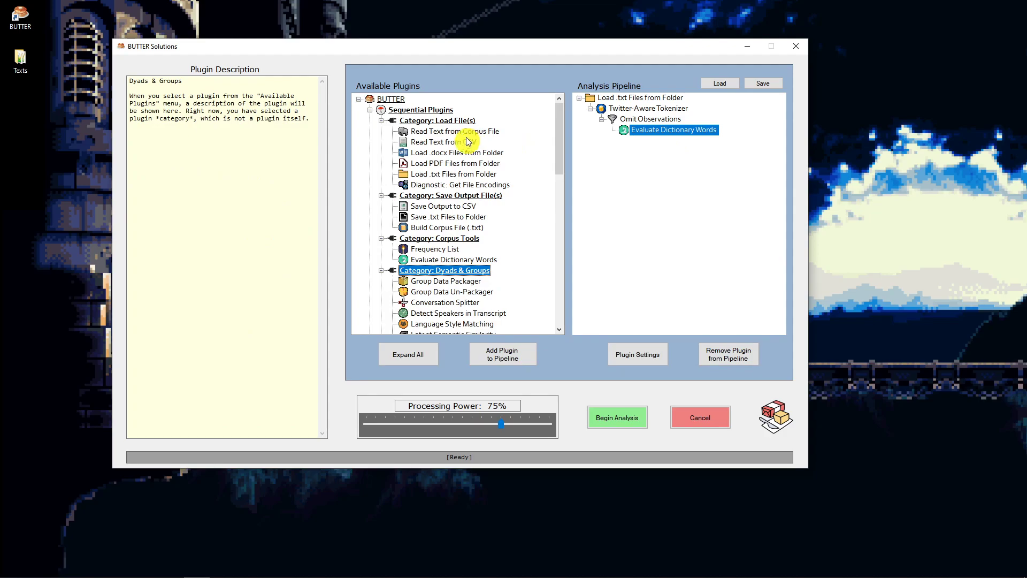
pyautogui.click(626, 131)
pyautogui.click(464, 208)
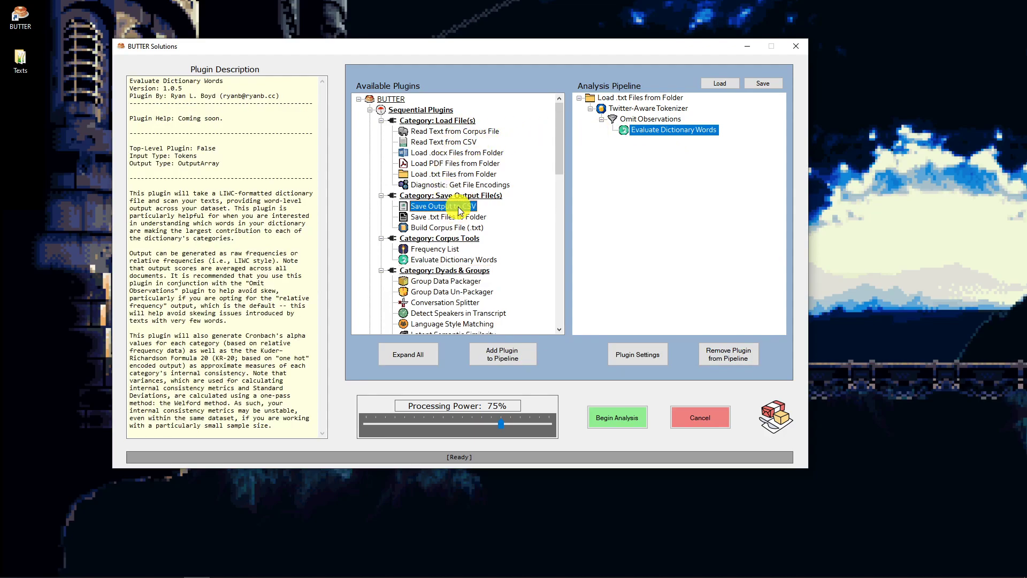
pyautogui.click(510, 357)
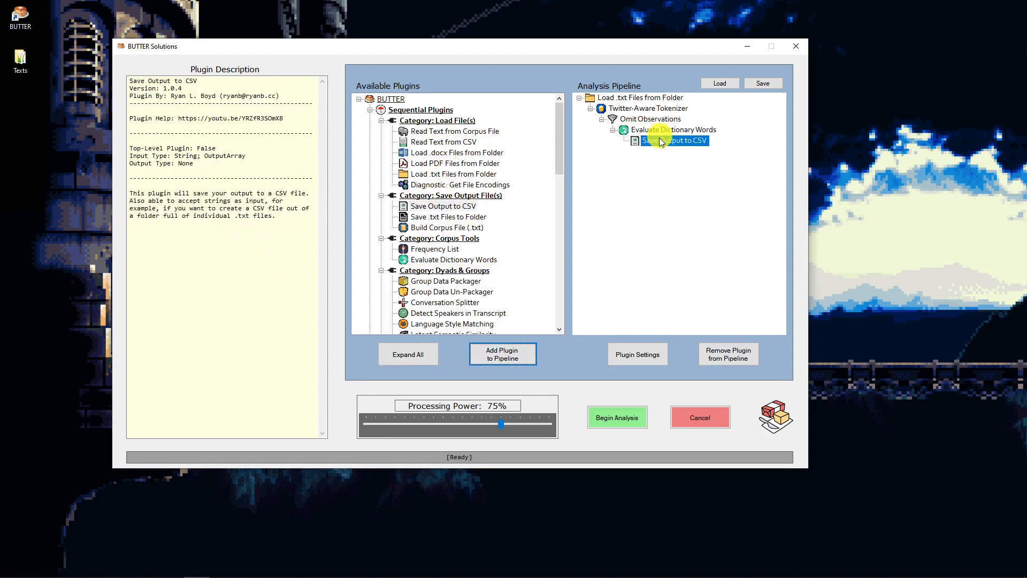
# - Set Save Output to CSV's output file to BUTTER-CSVOutput-AgencyCommunion.csv in the Texts folder and confirm
pyautogui.click(649, 352)
pyautogui.click(383, 288)
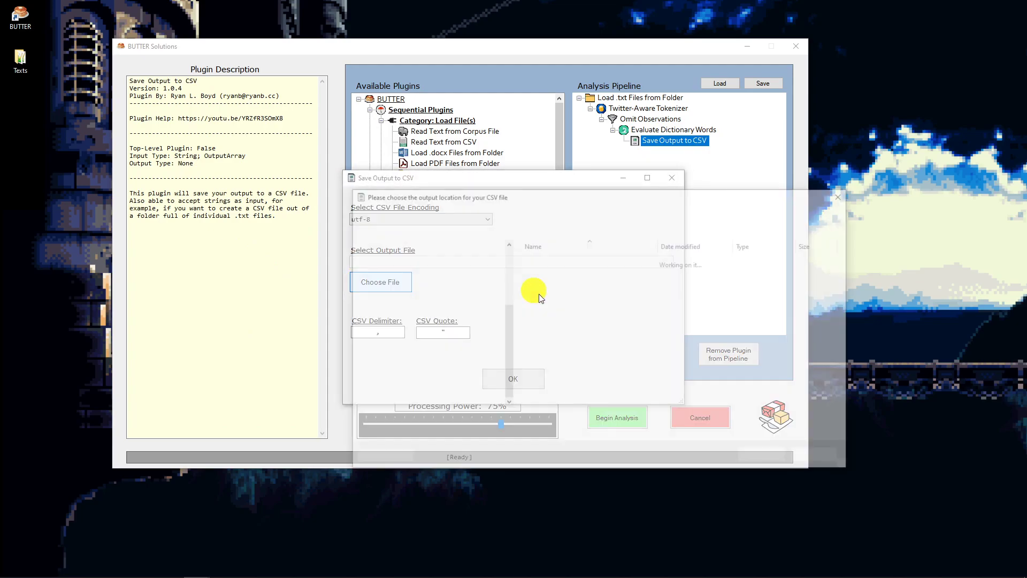
pyautogui.click(475, 420)
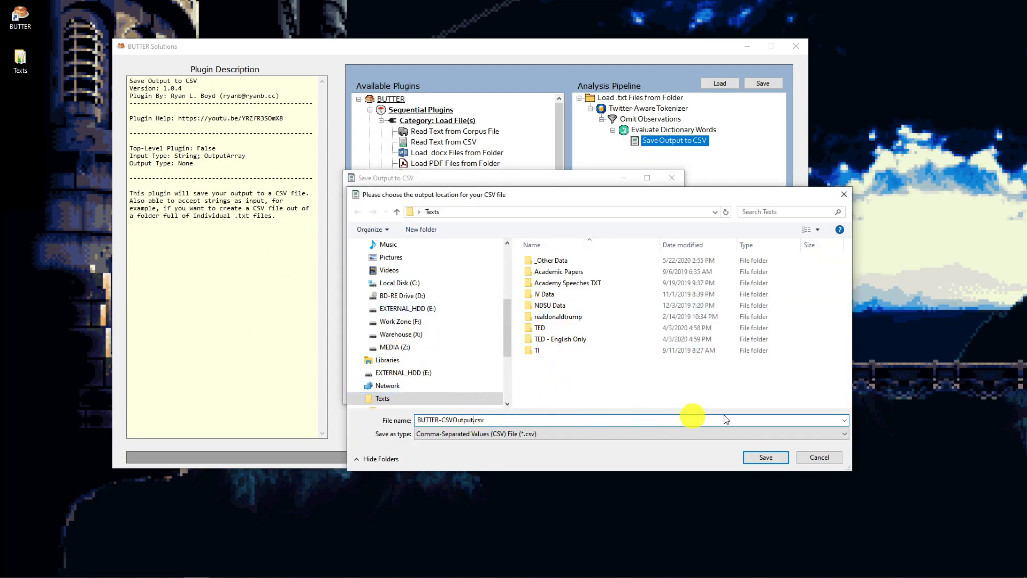
pyautogui.write('-AgencyCommunion')
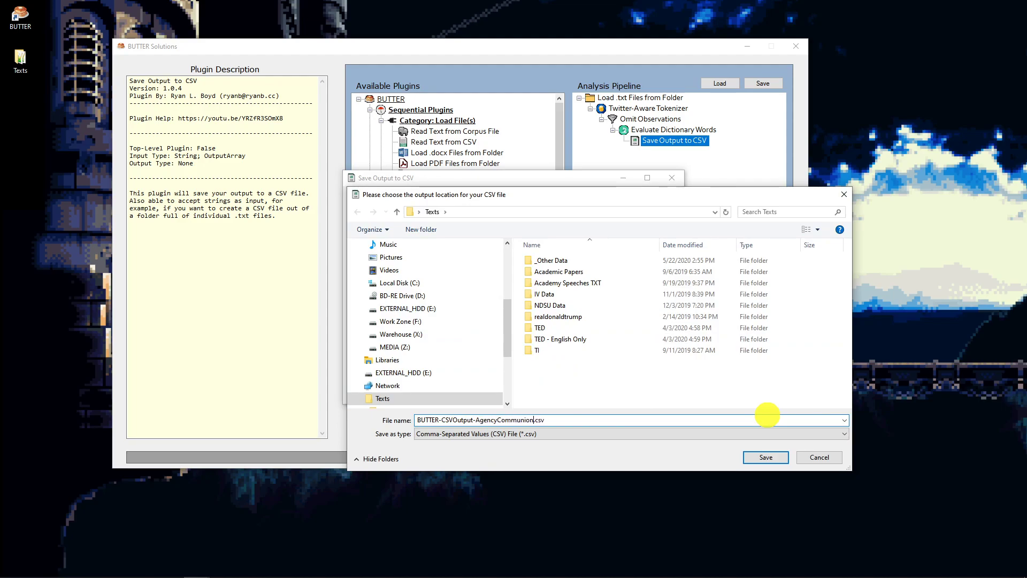
pyautogui.click(765, 458)
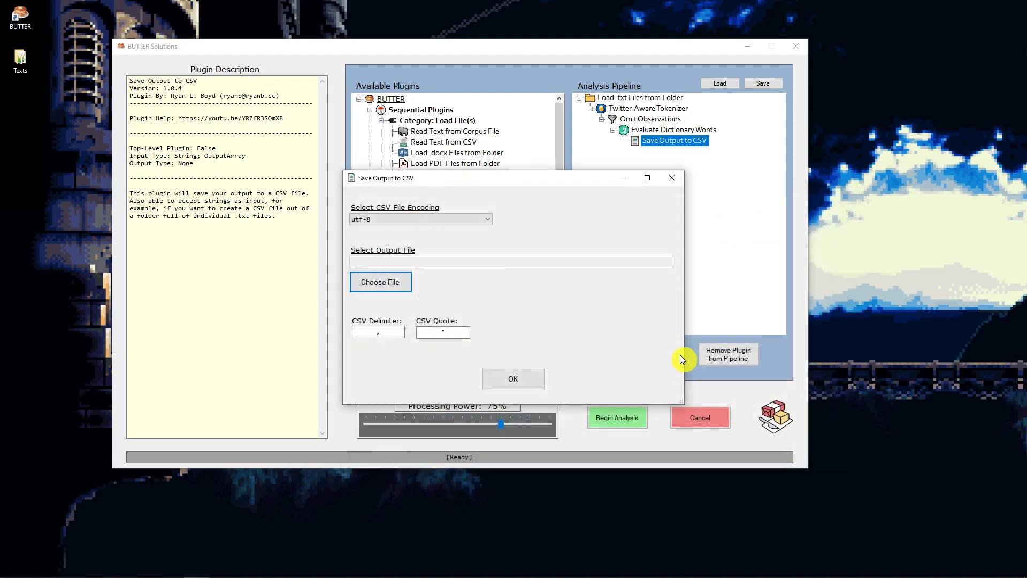
pyautogui.click(506, 384)
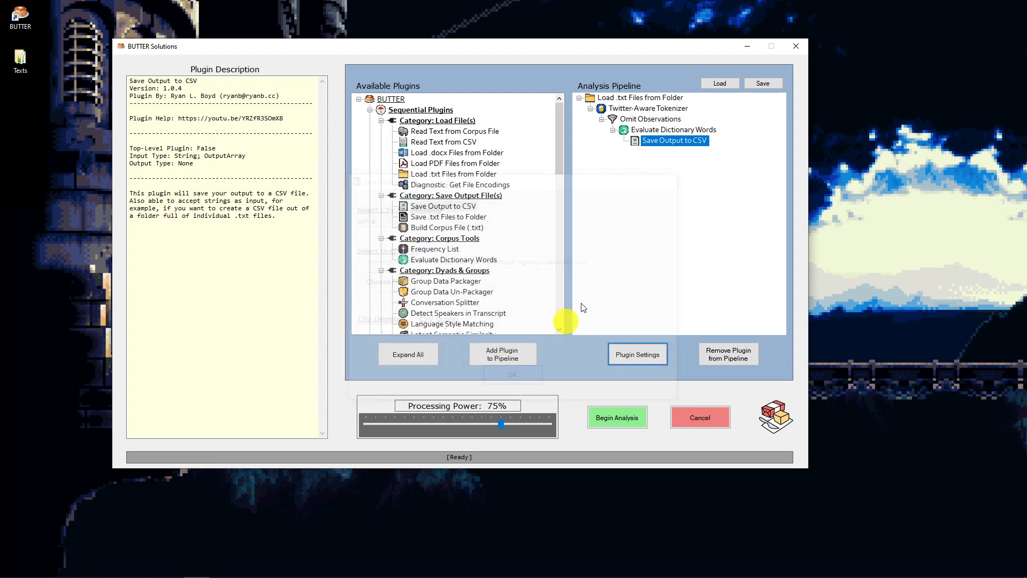
# - Copy the Evaluate Dictionary Words branch and paste it as a second branch under Omit Observations
pyautogui.rightClick(644, 133)
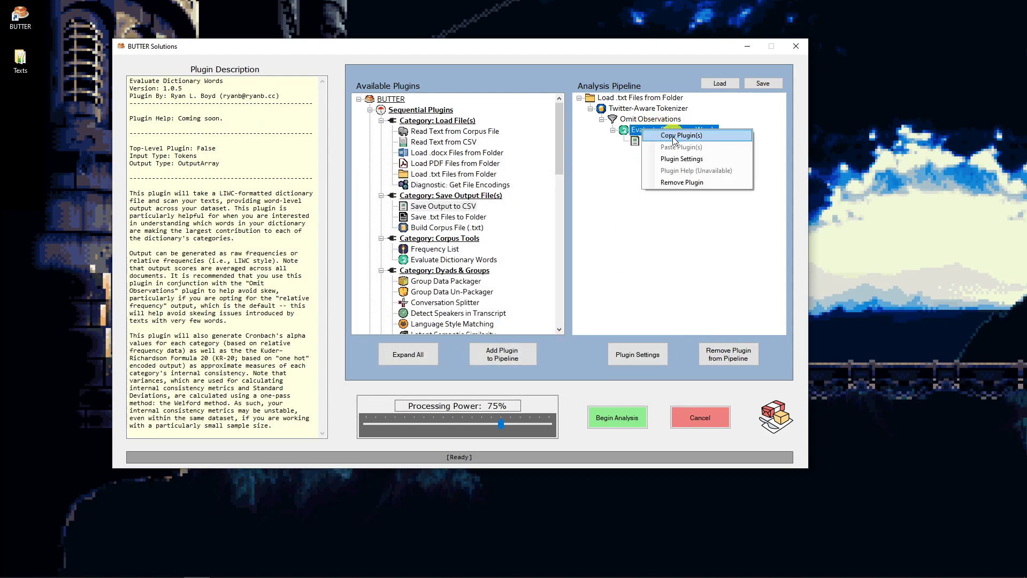
pyautogui.click(673, 137)
pyautogui.rightClick(652, 118)
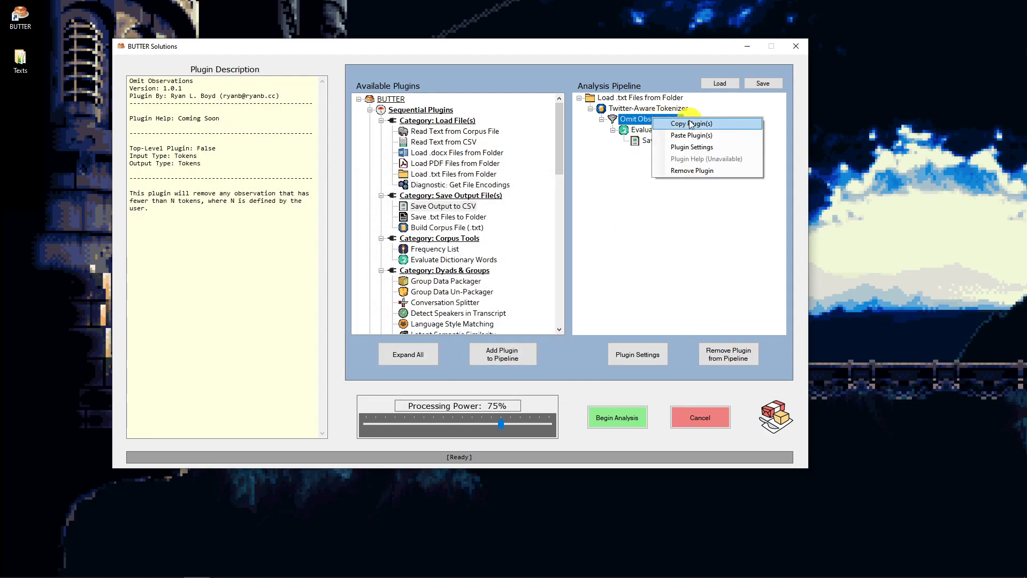
pyautogui.click(691, 136)
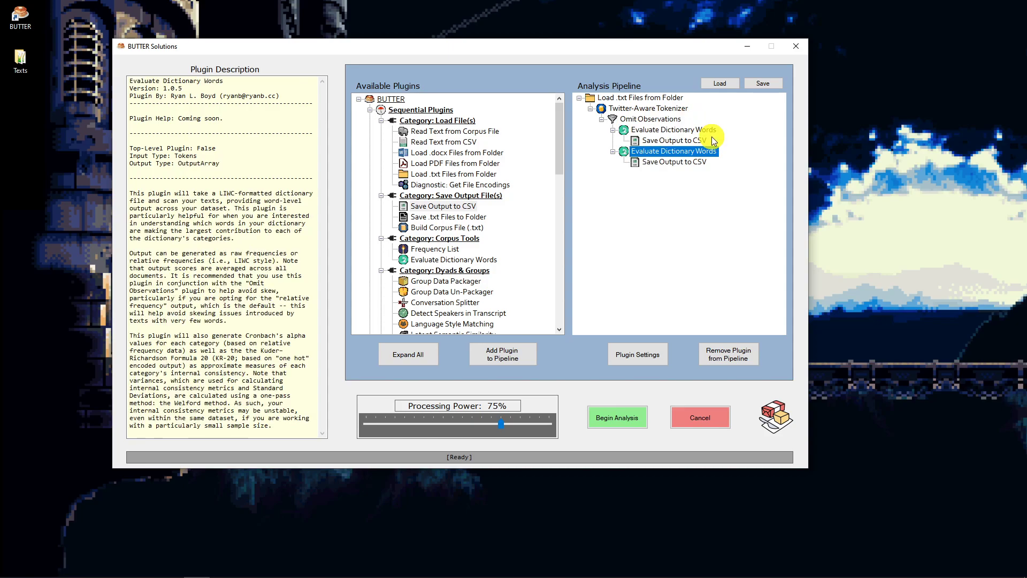
pyautogui.click(637, 130)
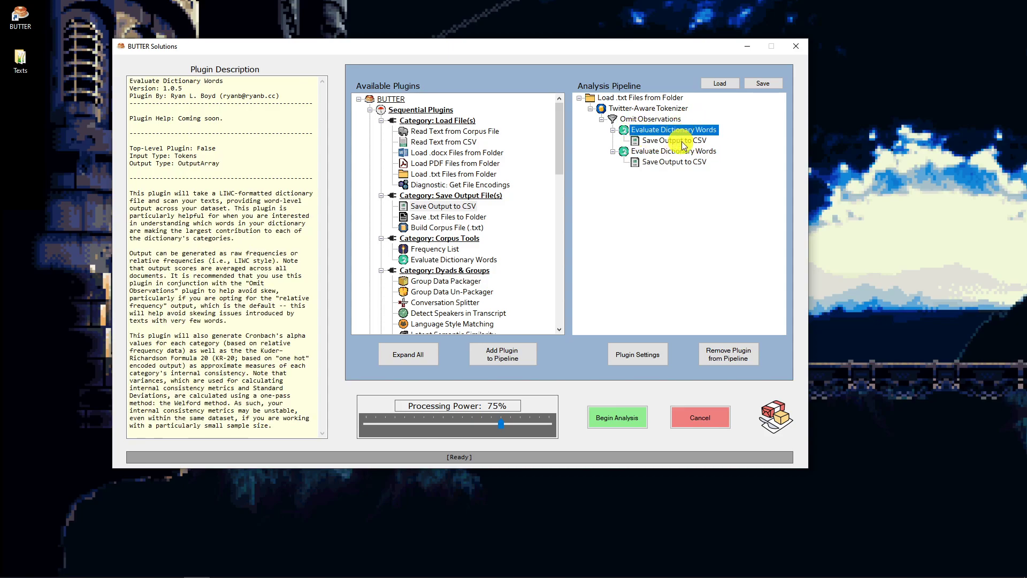
# - Load Body Type Dictionary.dic as the dictionary for the second Evaluate Dictionary Words plugin and confirm
pyautogui.click(653, 154)
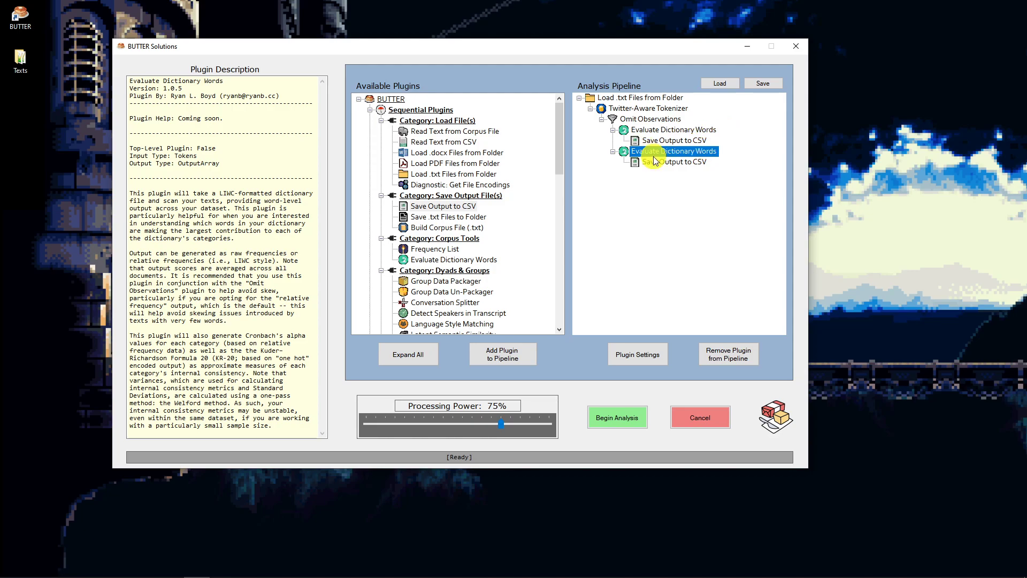
pyautogui.click(634, 360)
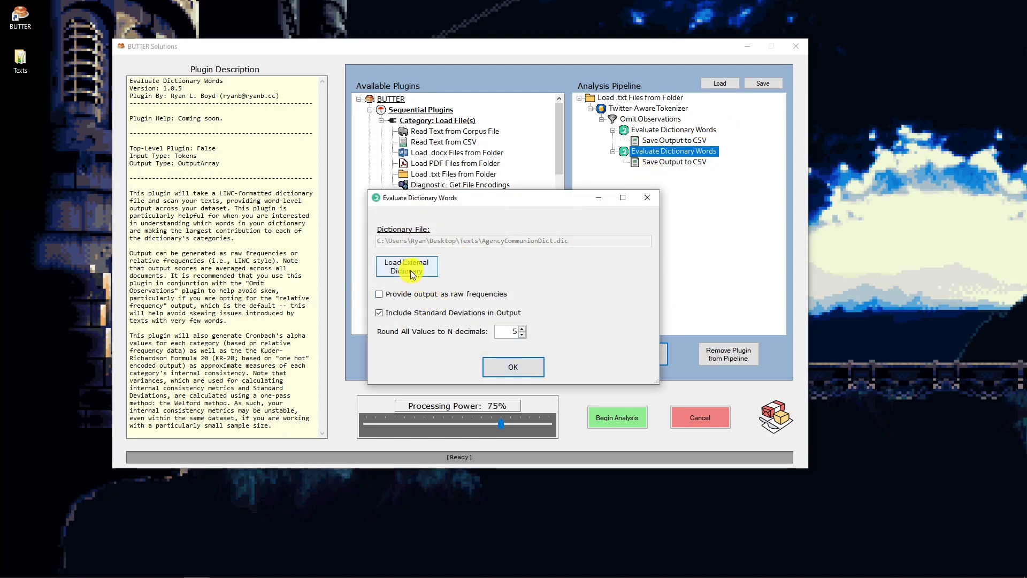
pyautogui.click(412, 268)
pyautogui.doubleClick(521, 393)
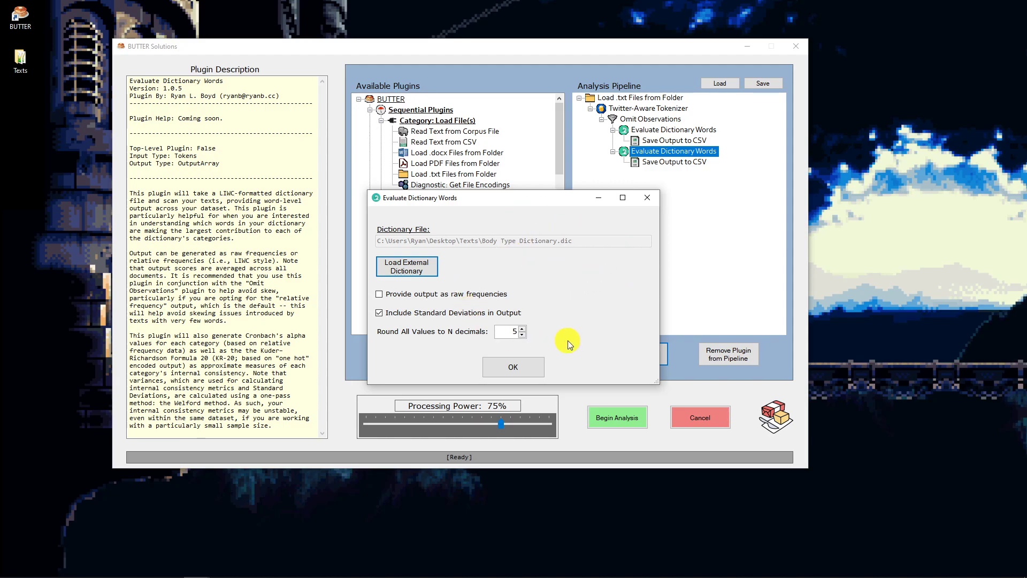
pyautogui.click(531, 367)
# - Set the second Save Output to CSV's output file to BUTTER-CSVOutput-BodyType.csv and confirm
pyautogui.click(670, 162)
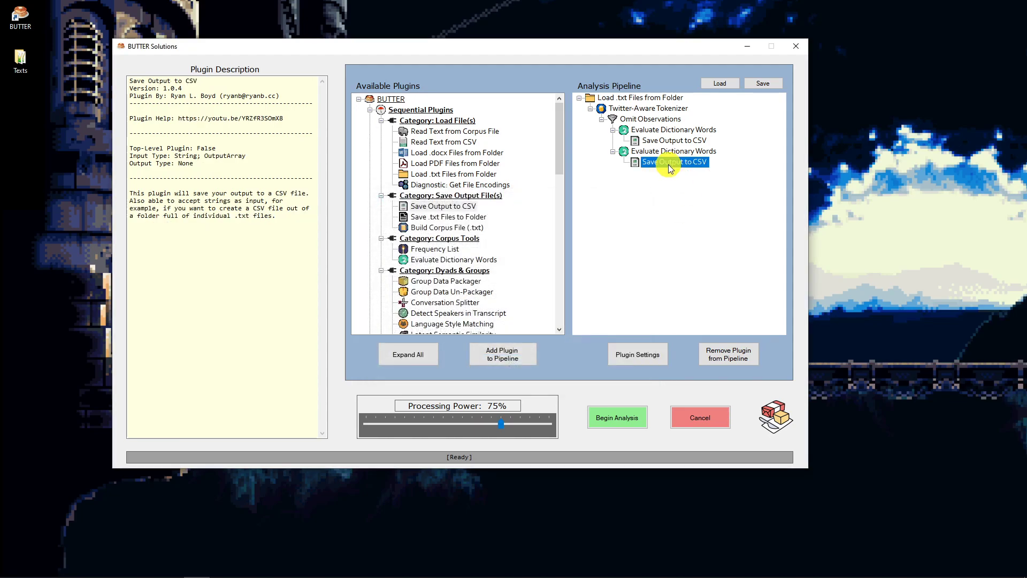
pyautogui.click(653, 354)
pyautogui.click(388, 281)
pyautogui.click(459, 421)
pyautogui.click(473, 422)
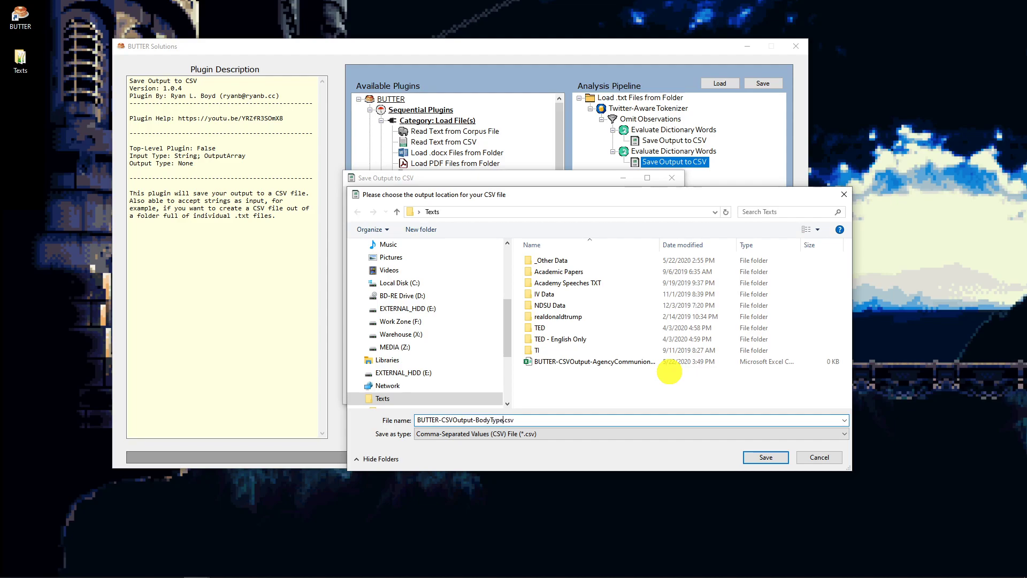
pyautogui.press('Return')
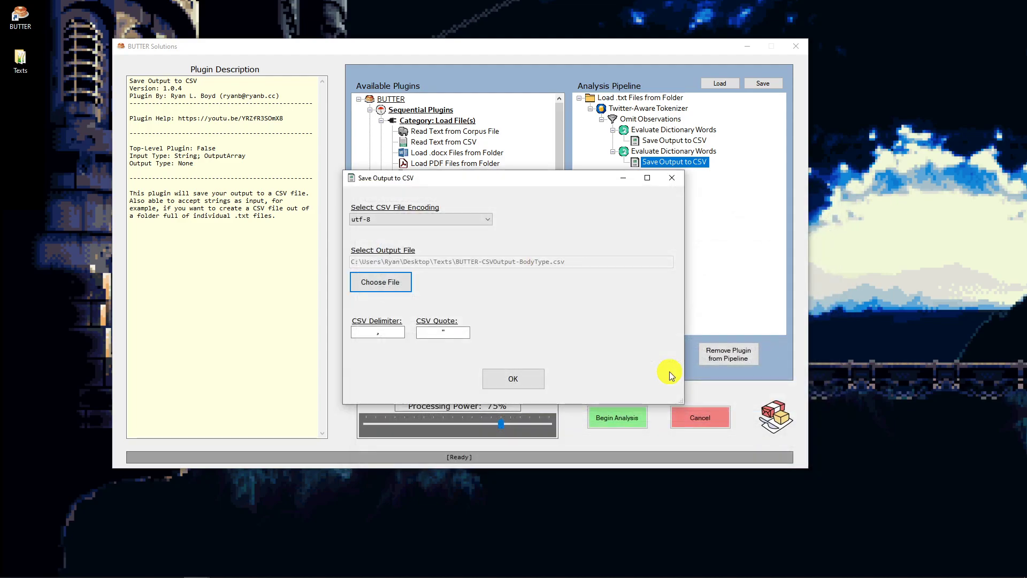
pyautogui.click(513, 380)
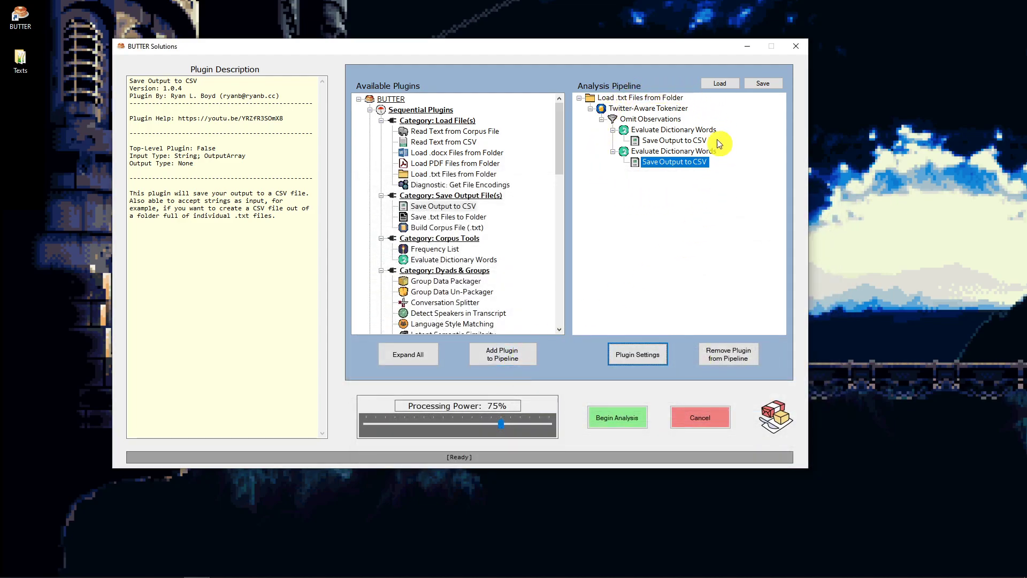
# - Run the analysis pipeline and dismiss the completion notice
pyautogui.click(613, 421)
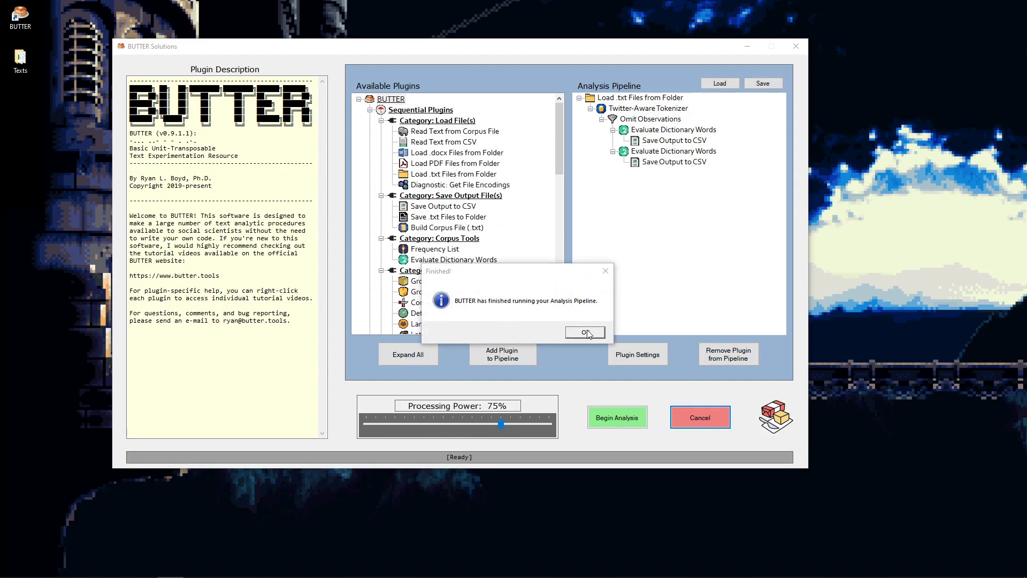
pyautogui.click(586, 332)
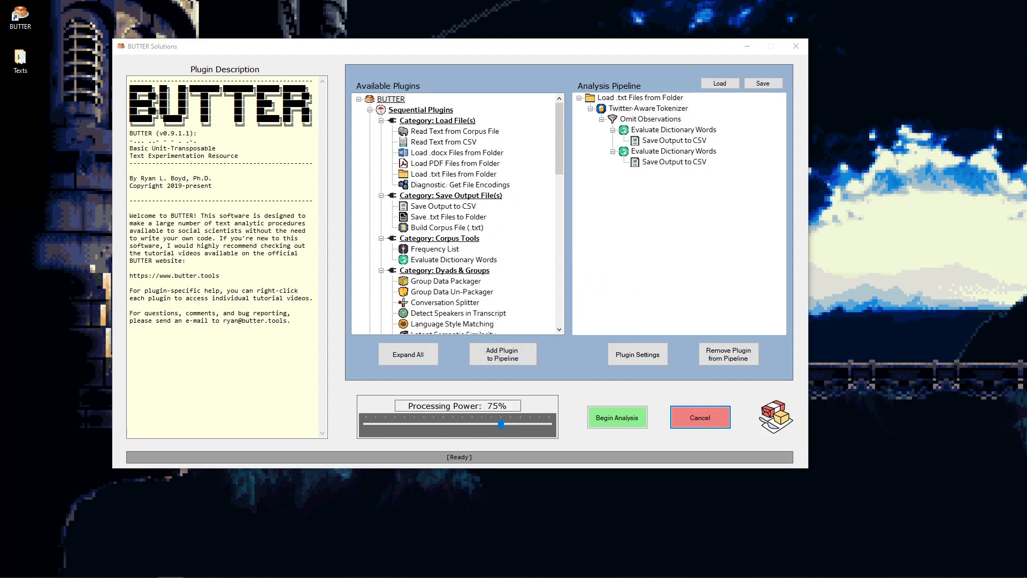
# - Open BUTTER-CSVOutput-BodyType.csv from the Texts folder to inspect the results
pyautogui.moveTo(1026, 156); pyautogui.dragTo(212, 89)
pyautogui.moveTo(487, 181); pyautogui.dragTo(551, 182)
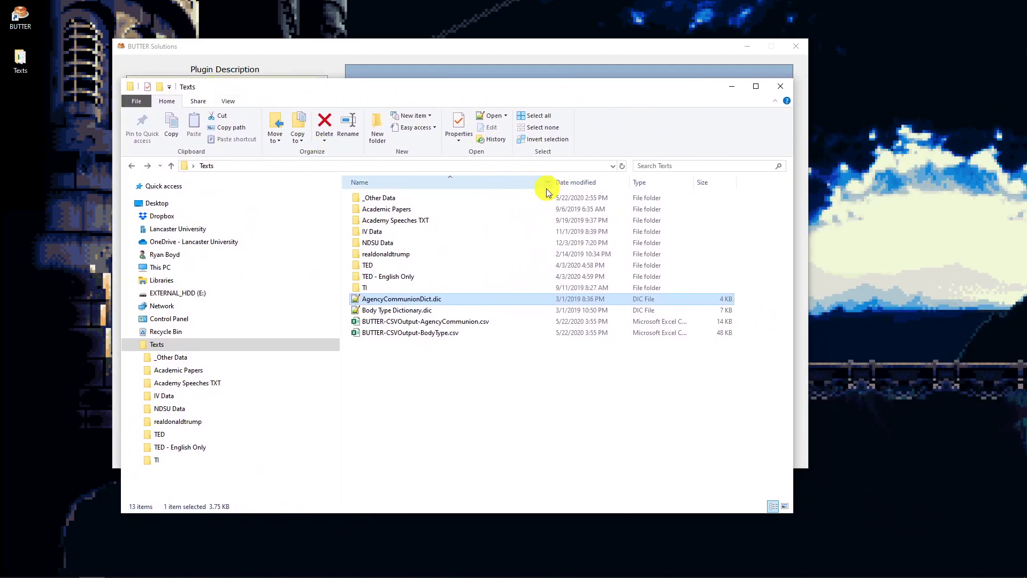
pyautogui.click(441, 335)
pyautogui.press('Return')
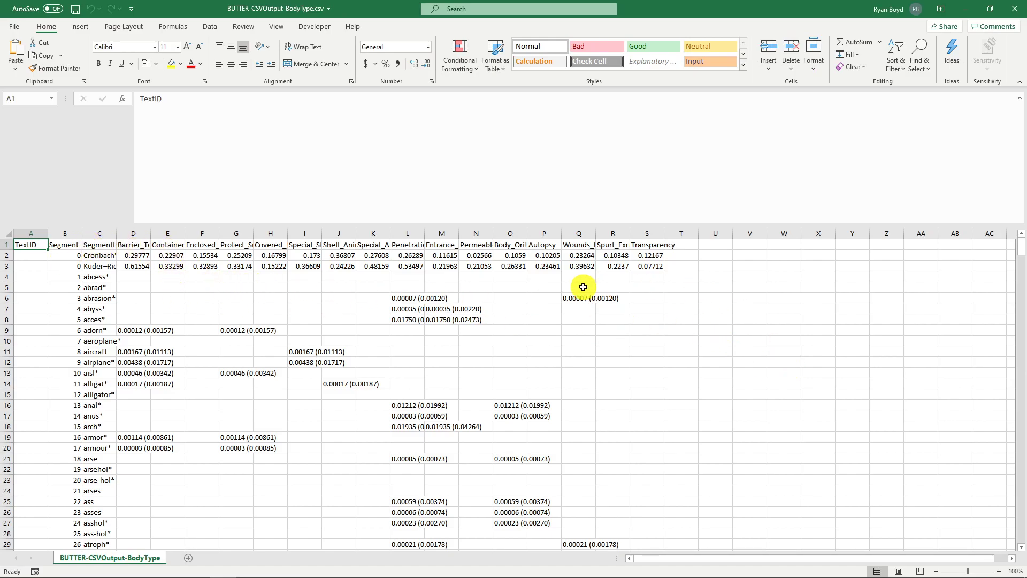
# - Review the Body Type category column headers in the CSV results sheet
pyautogui.click(133, 244)
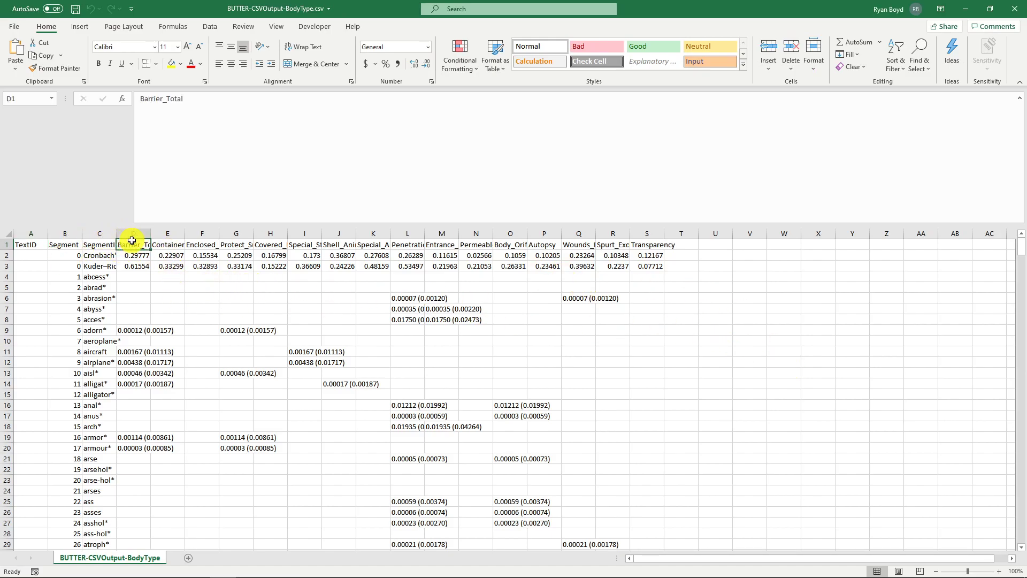
pyautogui.click(168, 244)
pyautogui.click(202, 244)
pyautogui.click(236, 244)
pyautogui.click(270, 245)
pyautogui.click(305, 245)
pyautogui.click(338, 244)
pyautogui.click(373, 244)
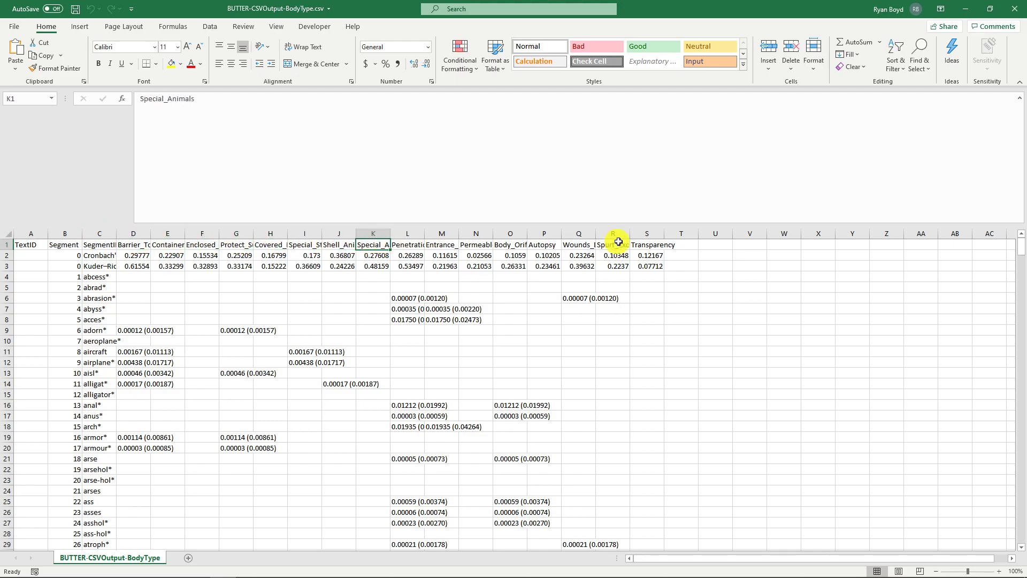
pyautogui.click(128, 237)
pyautogui.click(168, 234)
pyautogui.click(202, 234)
pyautogui.click(236, 234)
pyautogui.click(294, 233)
pyautogui.click(87, 276)
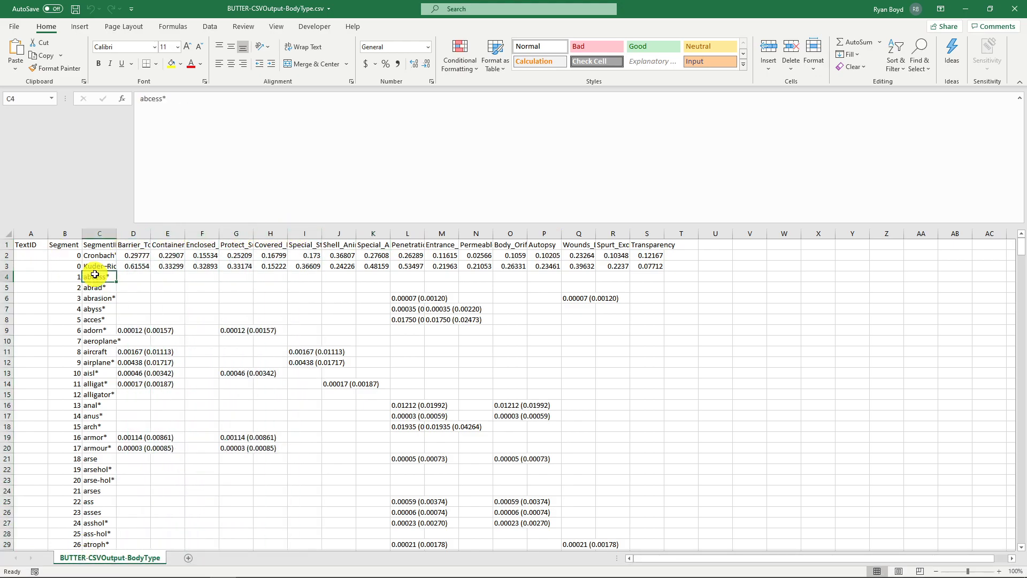
# - Inspect the word rows and the two reliability rows at the top of the results
pyautogui.click(4, 277)
pyautogui.moveTo(3, 277); pyautogui.dragTo(3, 487)
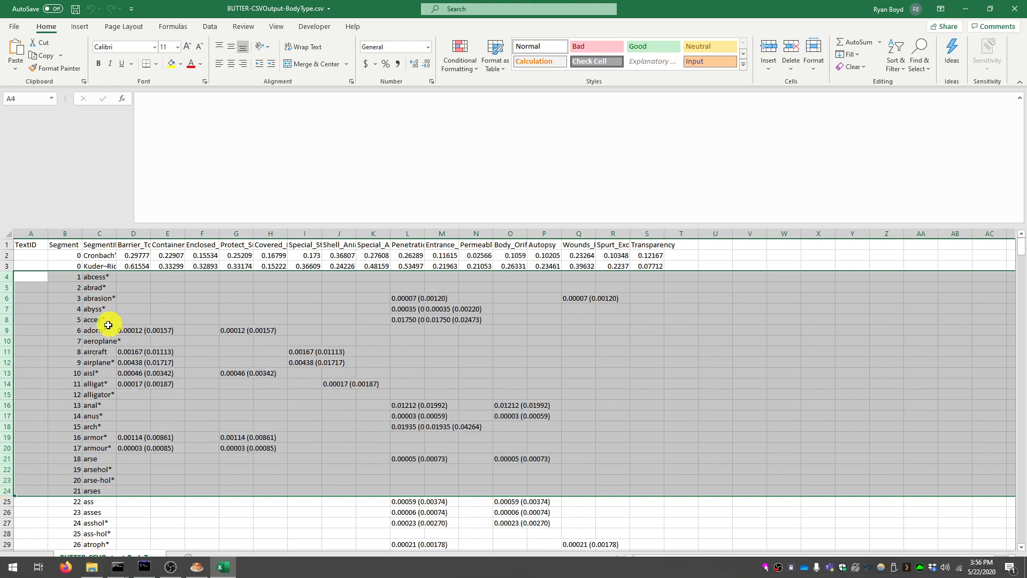
pyautogui.click(91, 330)
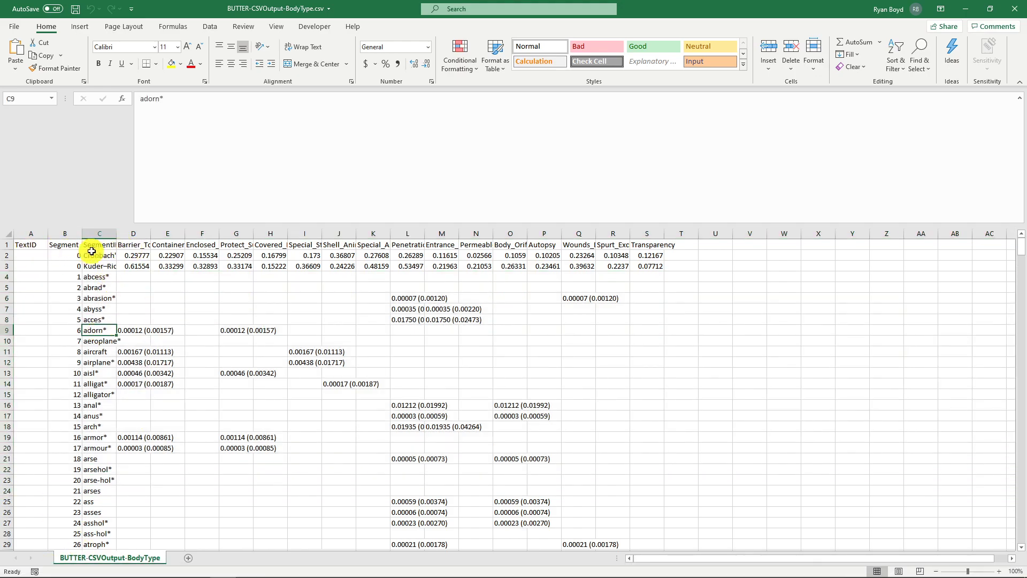
pyautogui.moveTo(103, 255); pyautogui.dragTo(115, 267)
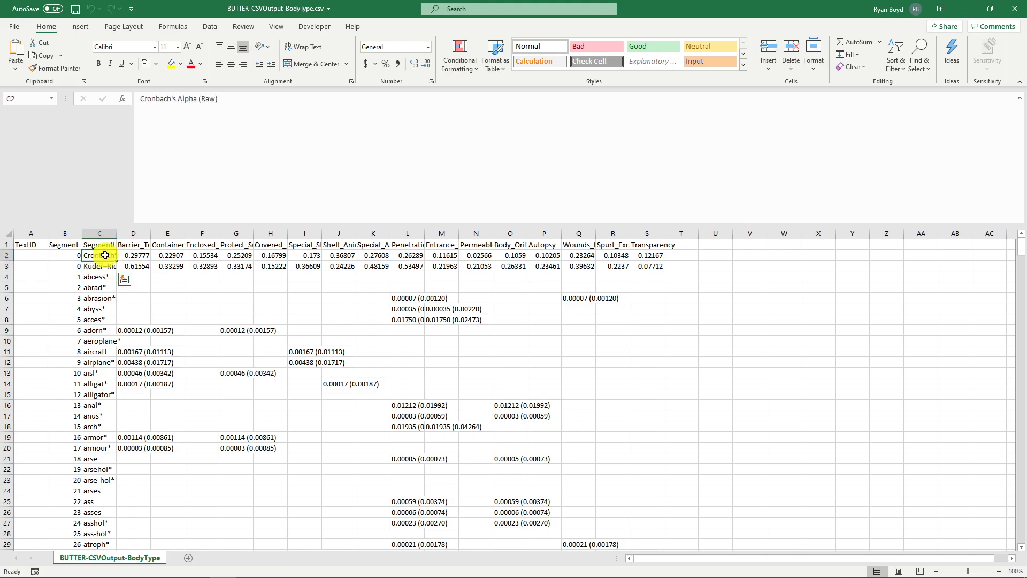
pyautogui.click(133, 255)
pyautogui.click(96, 272)
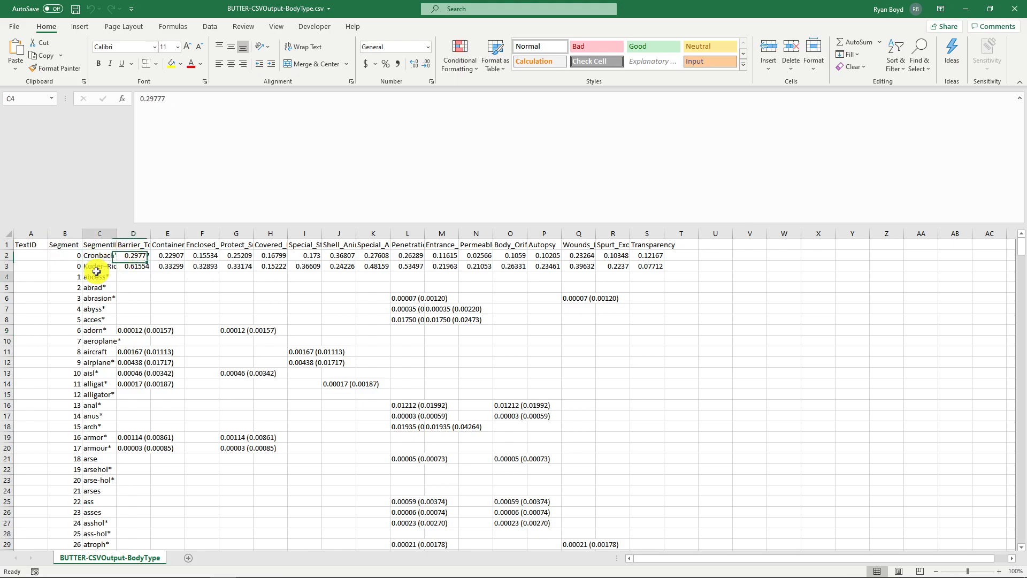
pyautogui.click(95, 262)
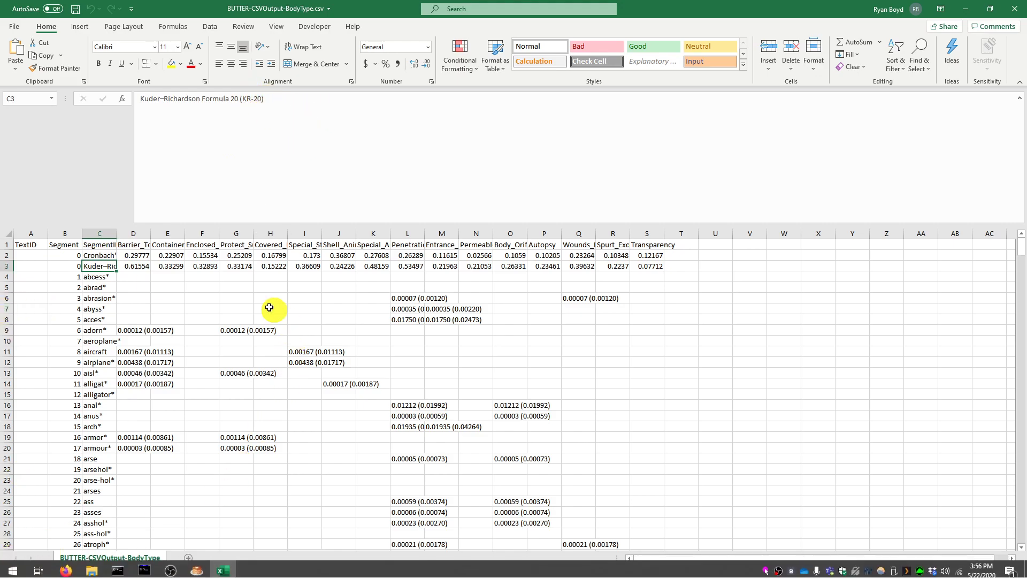
pyautogui.moveTo(134, 266); pyautogui.dragTo(650, 258)
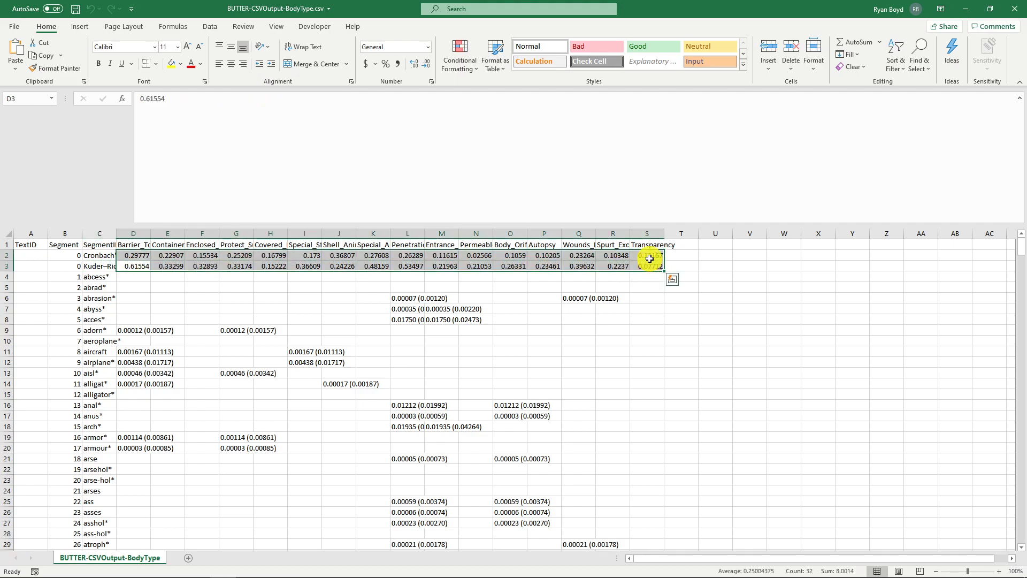
pyautogui.click(650, 259)
pyautogui.click(101, 257)
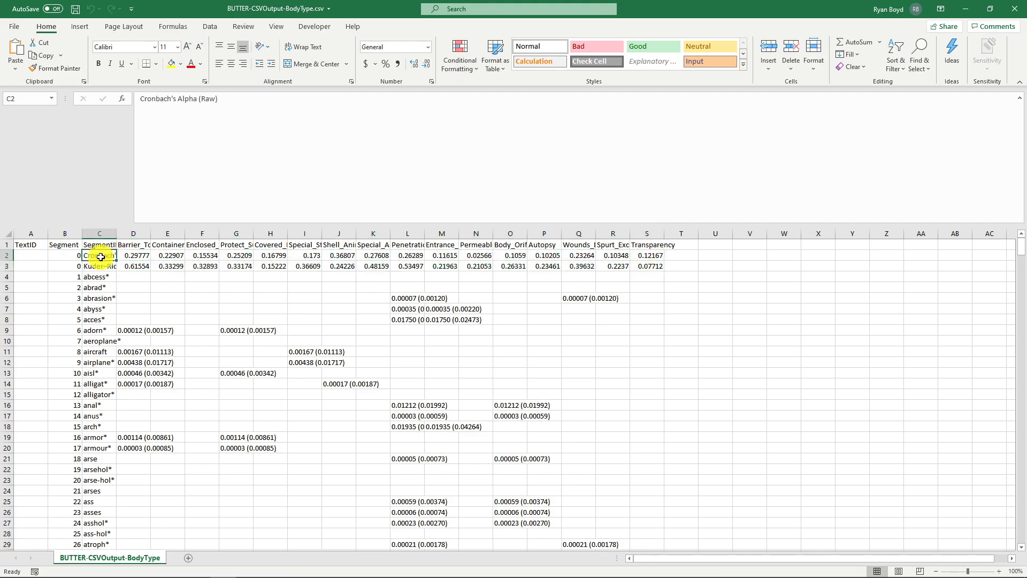
pyautogui.moveTo(104, 257)
pyautogui.mouseDown()
pyautogui.moveTo(658, 255)
pyautogui.moveTo(97, 255)
pyautogui.mouseUp()
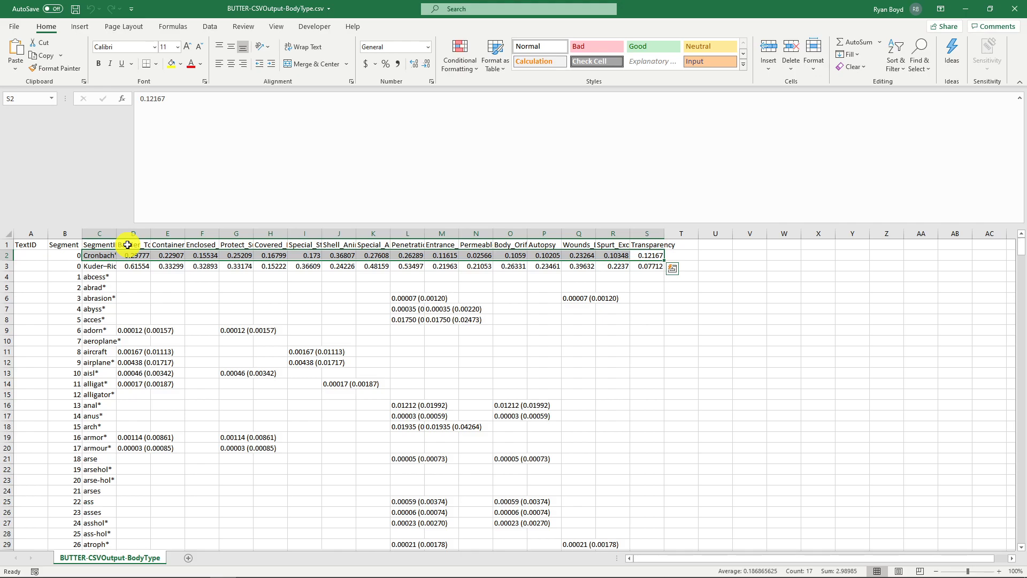
pyautogui.click(141, 255)
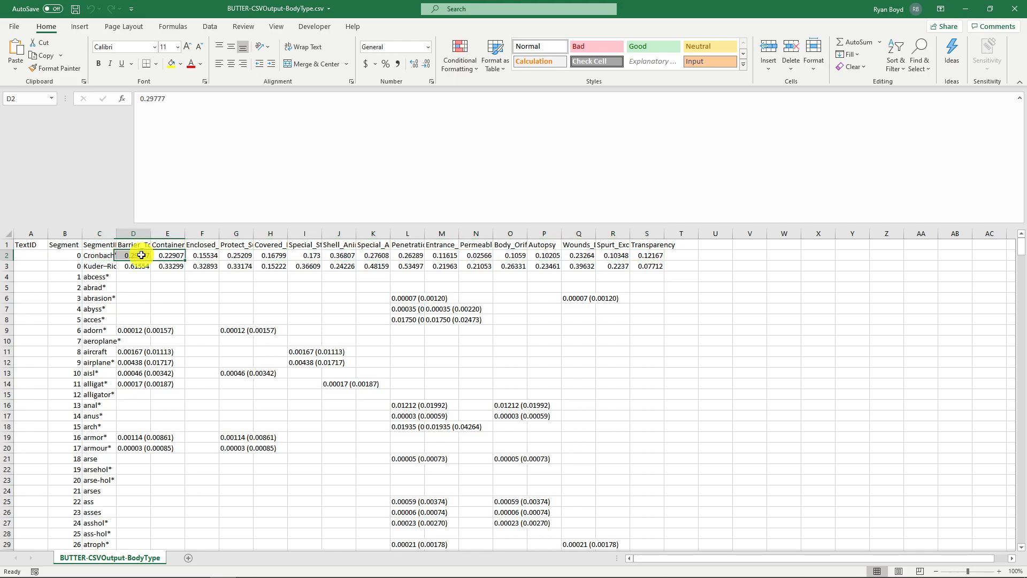
pyautogui.click(102, 267)
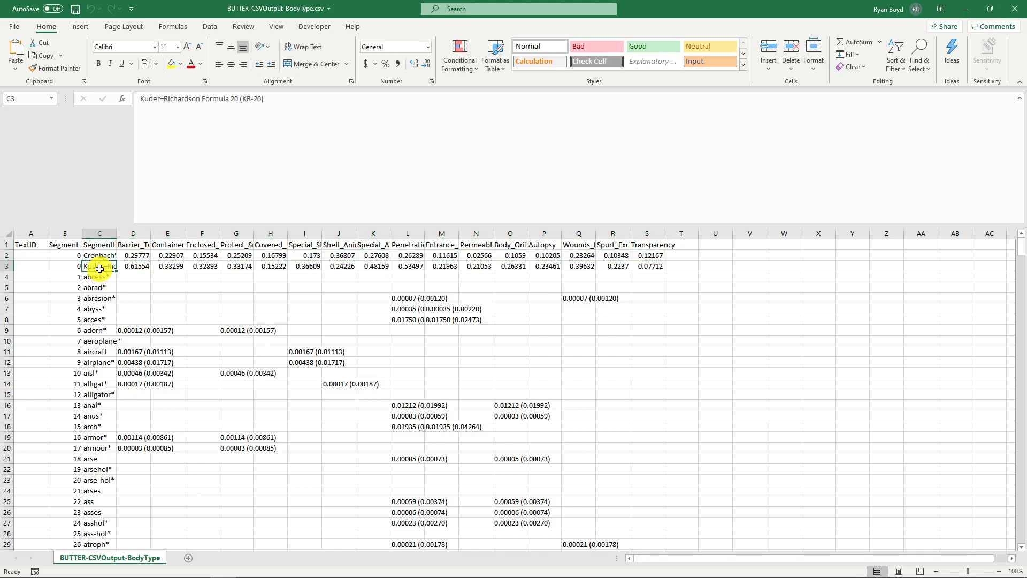
# - Widen the SegmentID column so the full reliability labels show
pyautogui.moveTo(119, 269); pyautogui.dragTo(517, 268)
pyautogui.moveTo(650, 266); pyautogui.dragTo(196, 234)
pyautogui.click(133, 265)
# - Examine the Cronbach's Alpha (Raw) values across the category columns
pyautogui.moveTo(141, 255); pyautogui.dragTo(463, 254)
pyautogui.moveTo(733, 255); pyautogui.dragTo(219, 255)
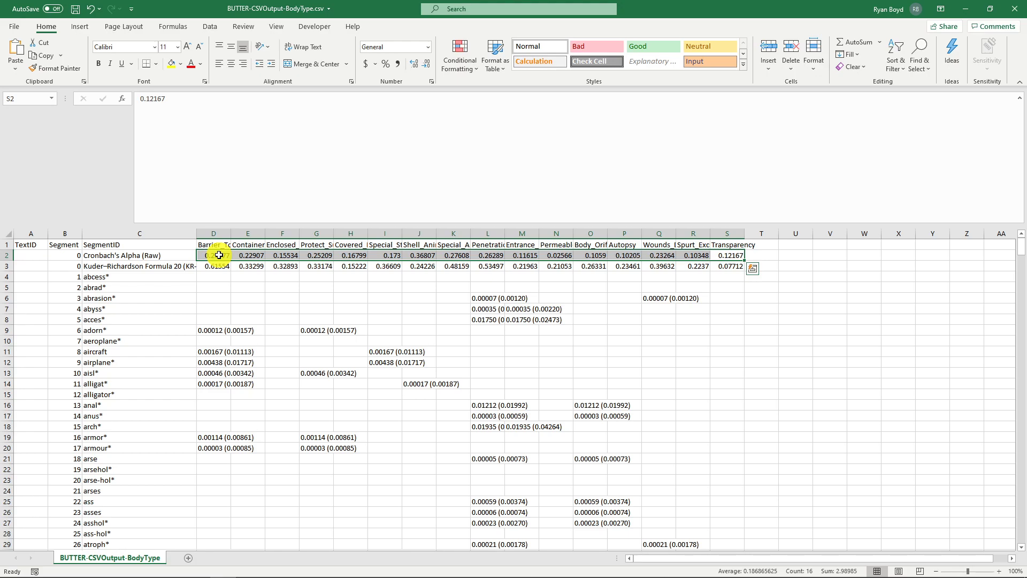
pyautogui.click(216, 255)
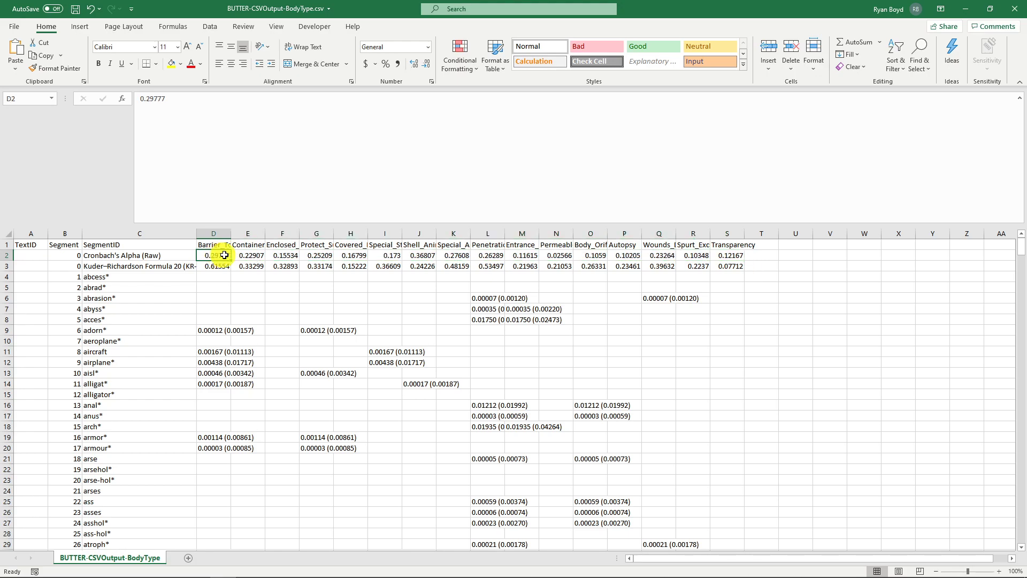
pyautogui.click(116, 255)
pyautogui.click(208, 257)
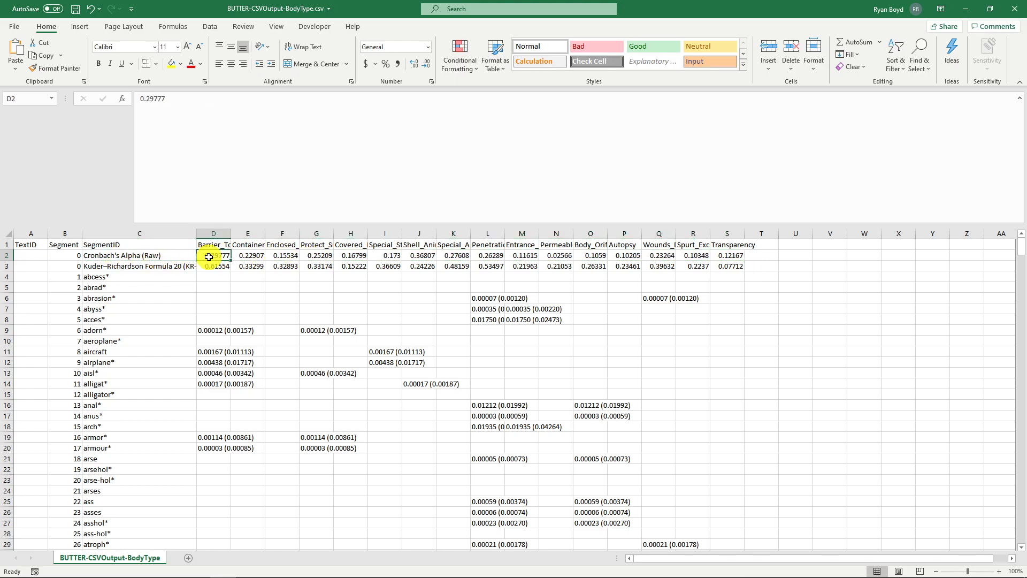
pyautogui.click(257, 256)
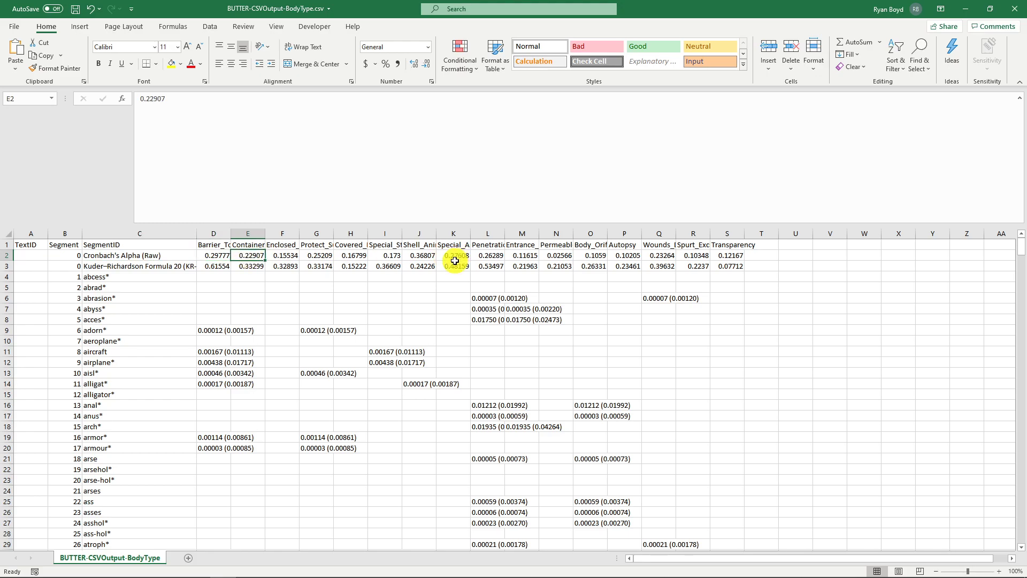
pyautogui.click(281, 257)
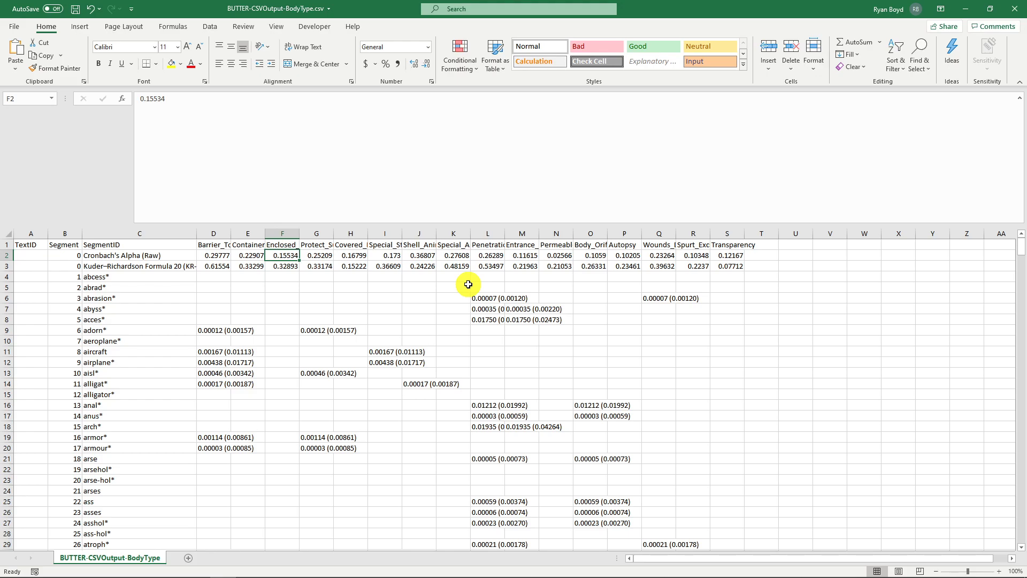
pyautogui.click(121, 266)
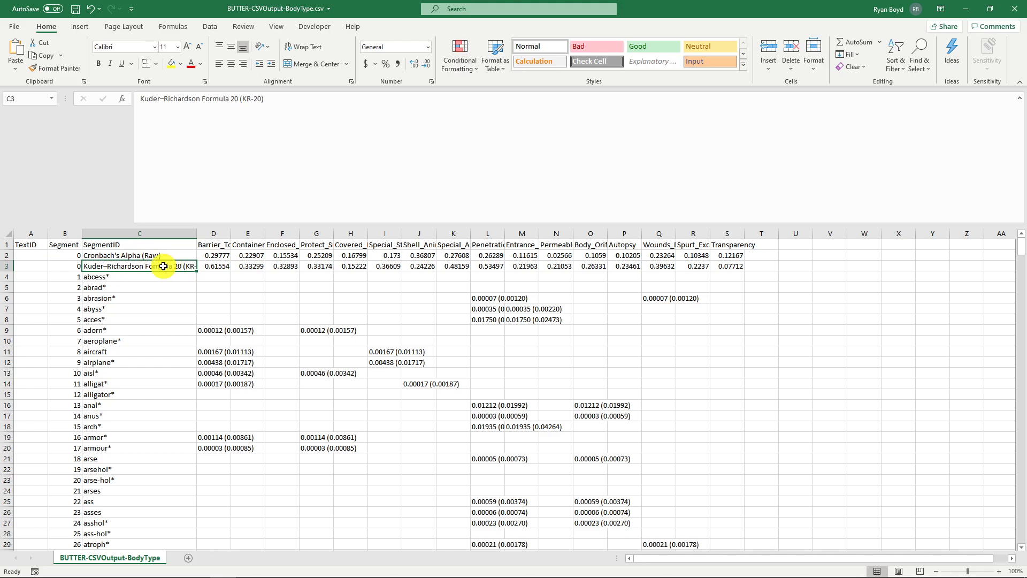
# - Examine the Kuder–Richardson Formula 20 (KR-20) label and its values across the categories
pyautogui.moveTo(284, 100); pyautogui.dragTo(241, 99)
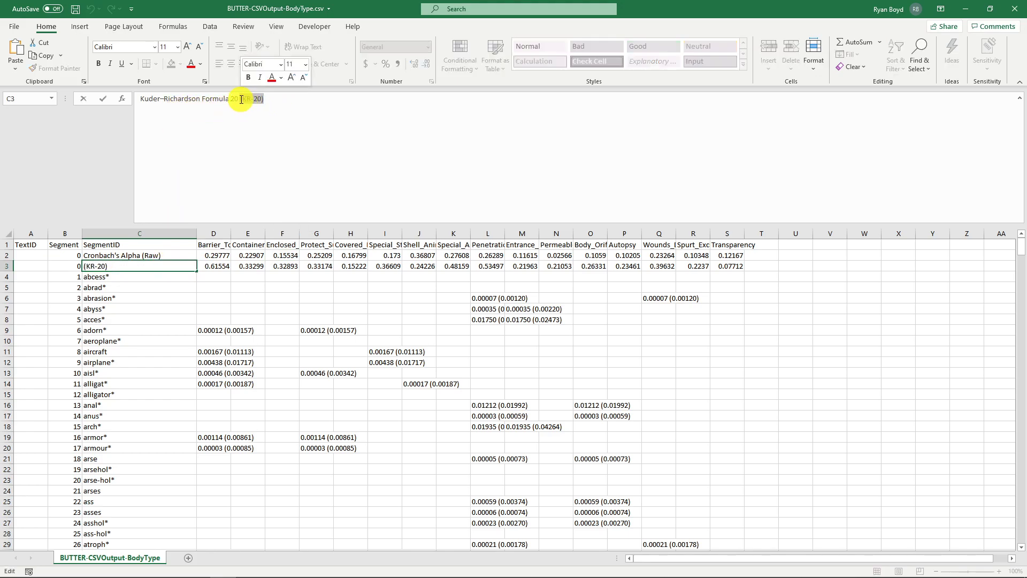
pyautogui.click(138, 255)
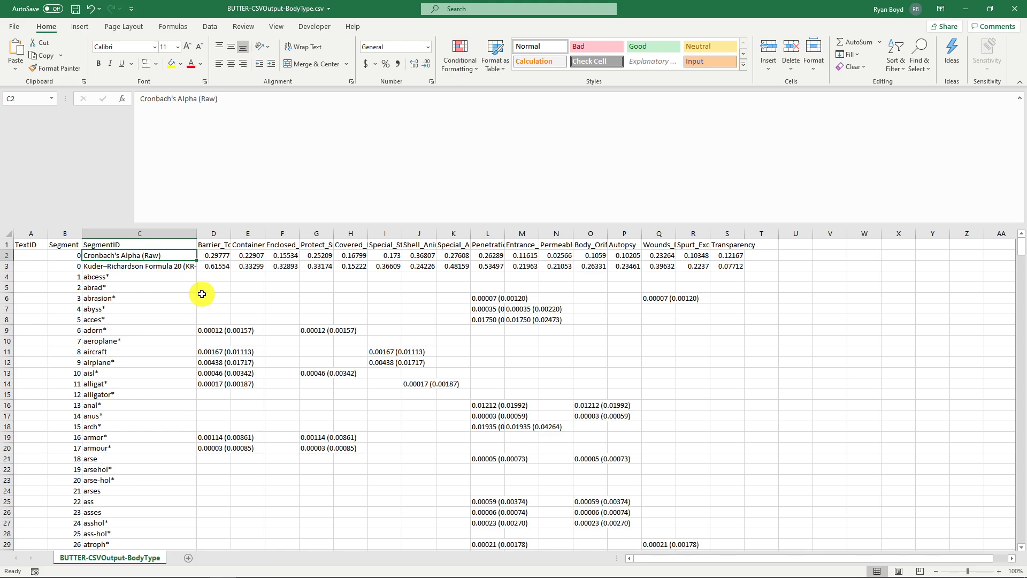
pyautogui.moveTo(166, 266); pyautogui.dragTo(214, 266)
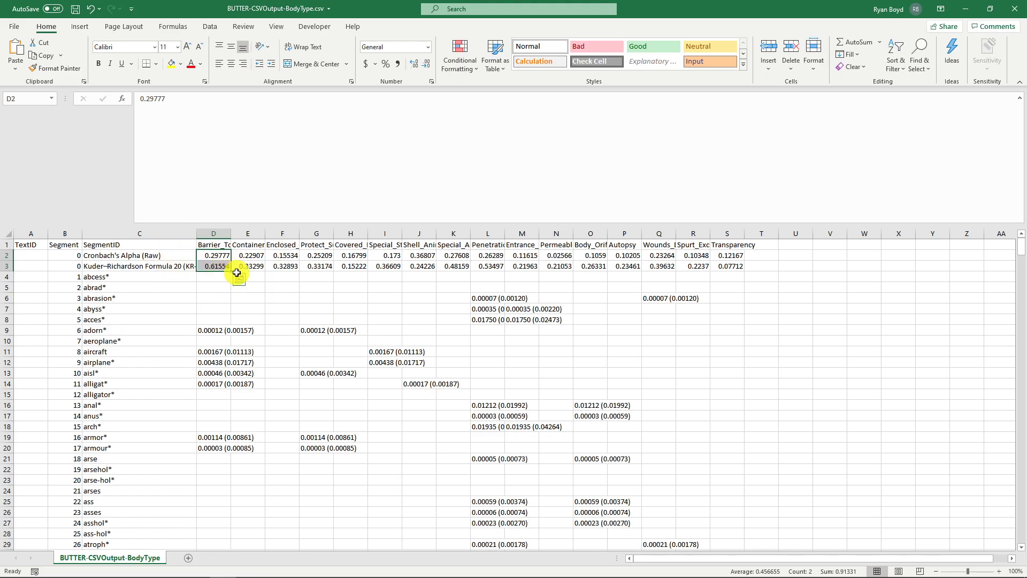
pyautogui.click(144, 267)
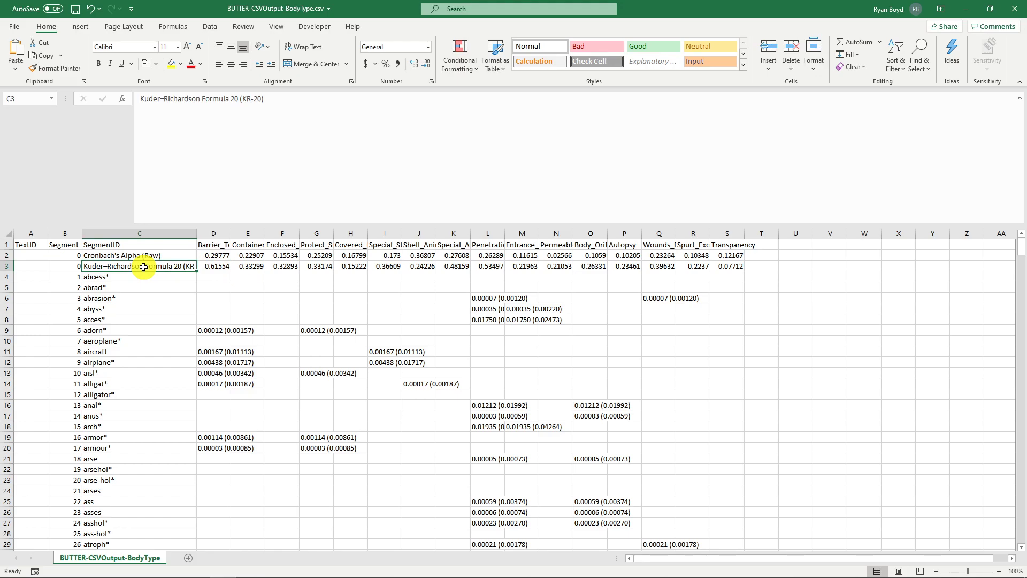
pyautogui.moveTo(143, 267); pyautogui.dragTo(753, 267)
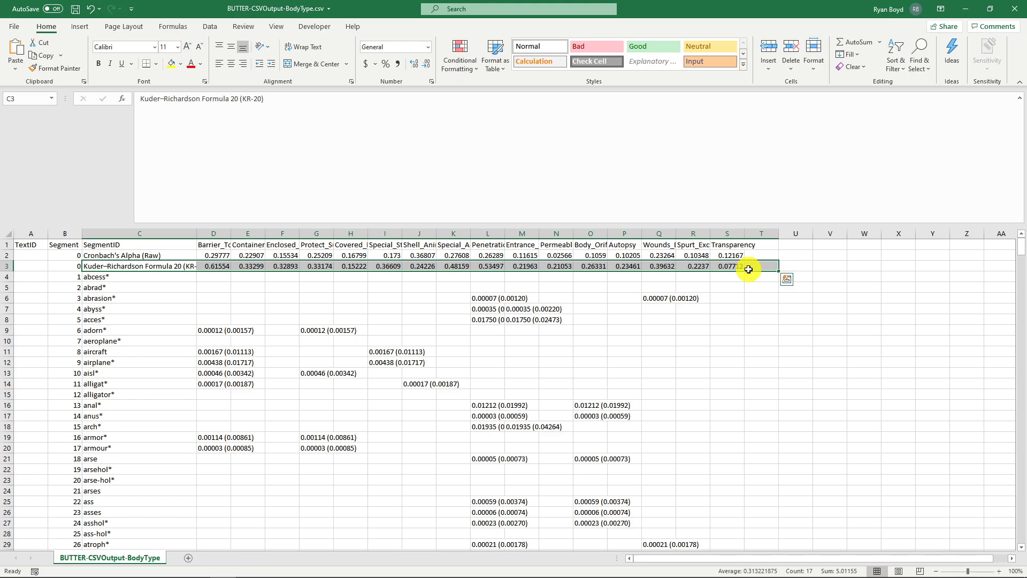
pyautogui.doubleClick(725, 267)
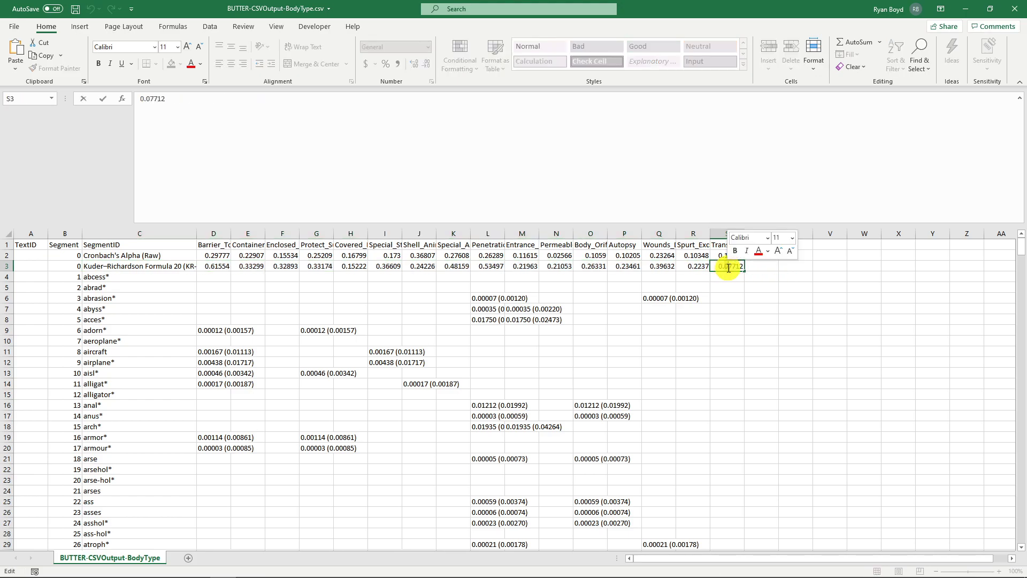
pyautogui.click(669, 266)
# - Compare the reliability values of individual categories in rows 2 and 3
pyautogui.moveTo(660, 245); pyautogui.dragTo(223, 248)
pyautogui.click(266, 288)
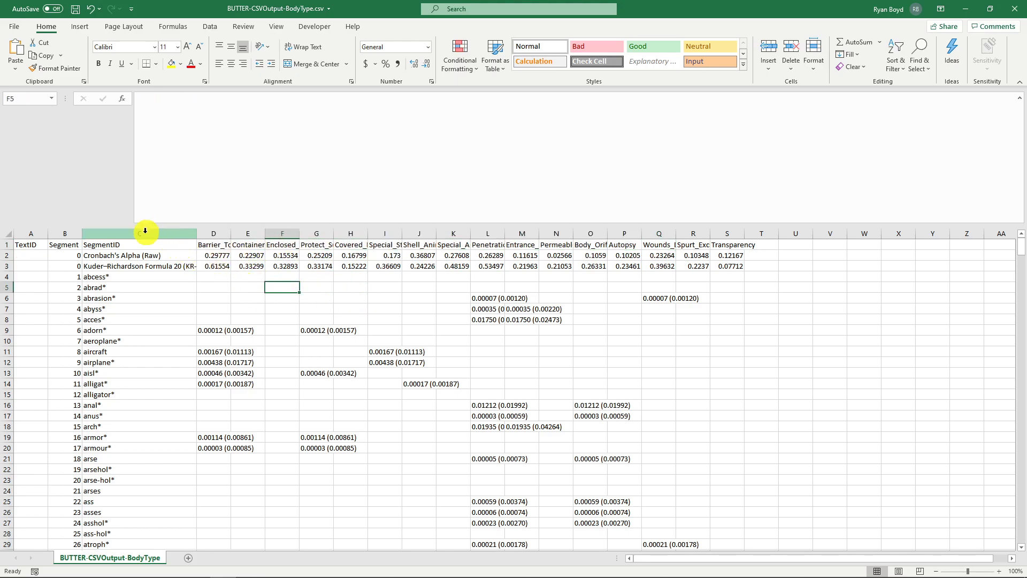
pyautogui.moveTo(210, 268); pyautogui.dragTo(733, 266)
pyautogui.click(420, 264)
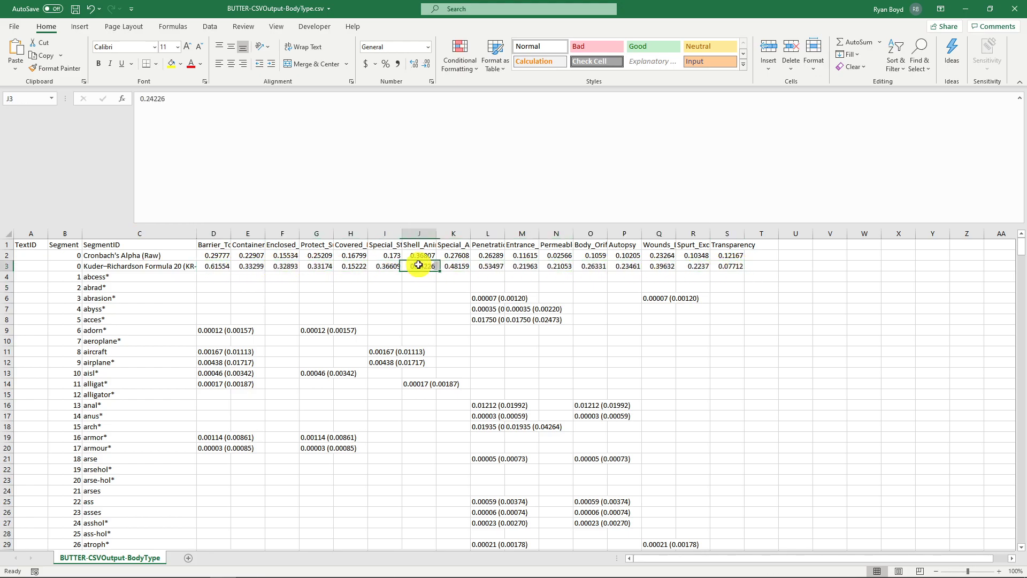
pyautogui.click(500, 265)
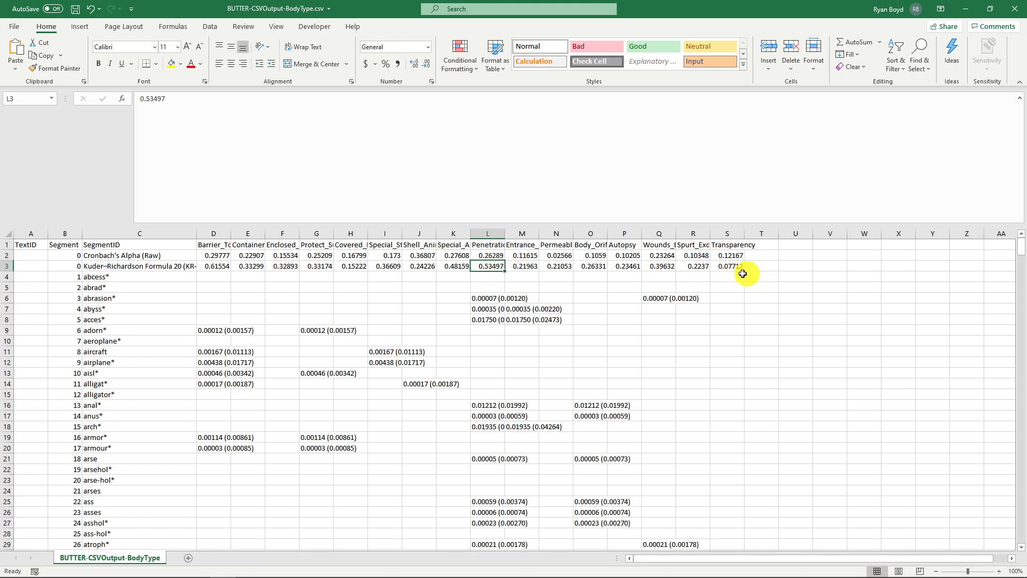
pyautogui.click(727, 266)
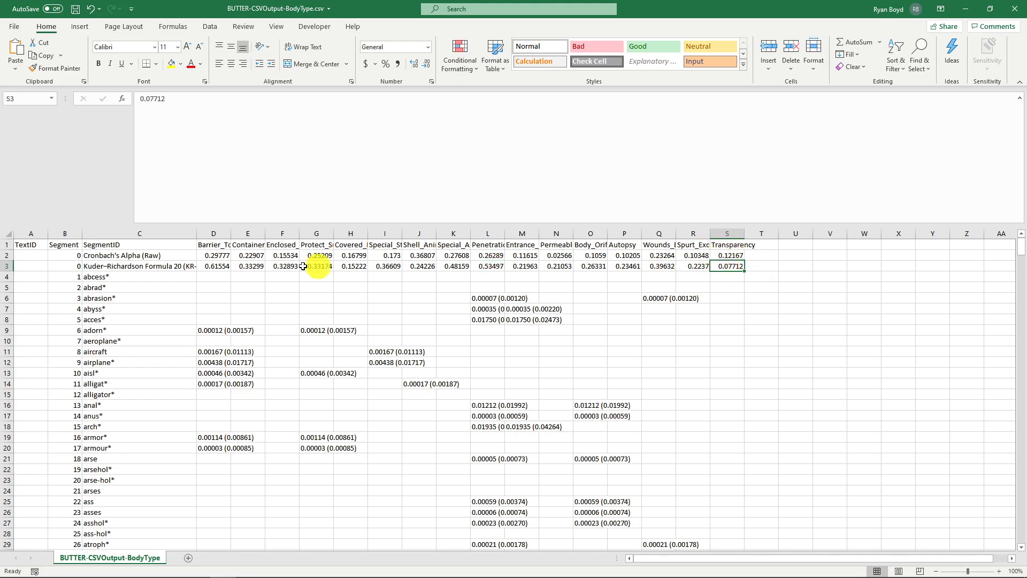
pyautogui.click(217, 277)
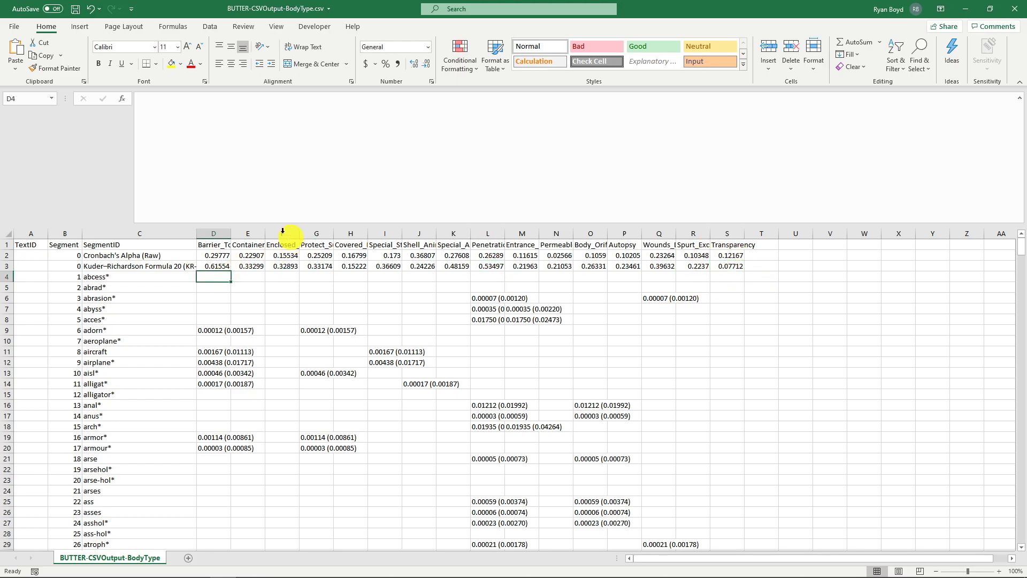
# - Delete the Cronbach's Alpha and KR-20 reliability rows from the sheet
pyautogui.click(210, 26)
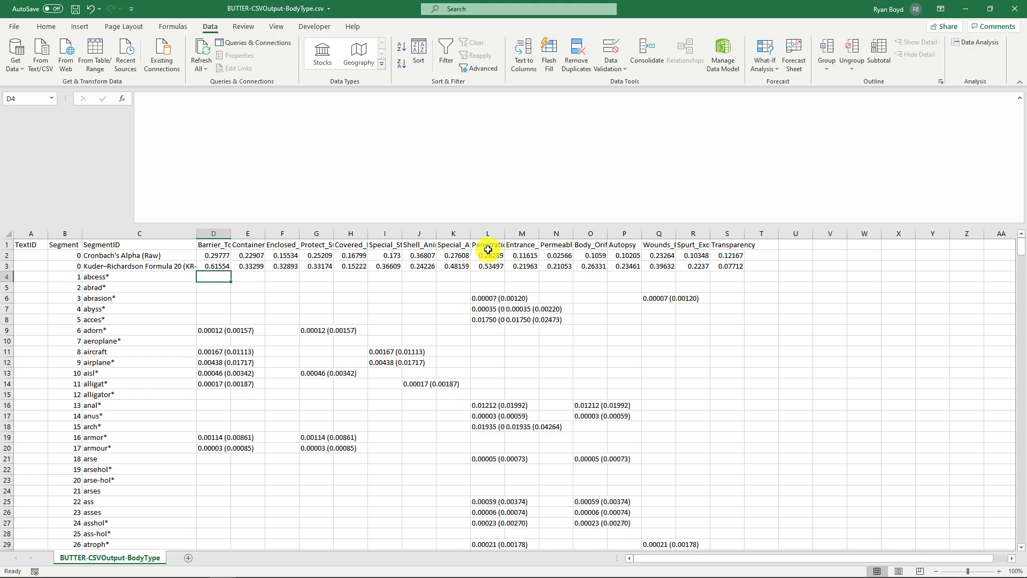
pyautogui.click(519, 244)
pyautogui.click(554, 245)
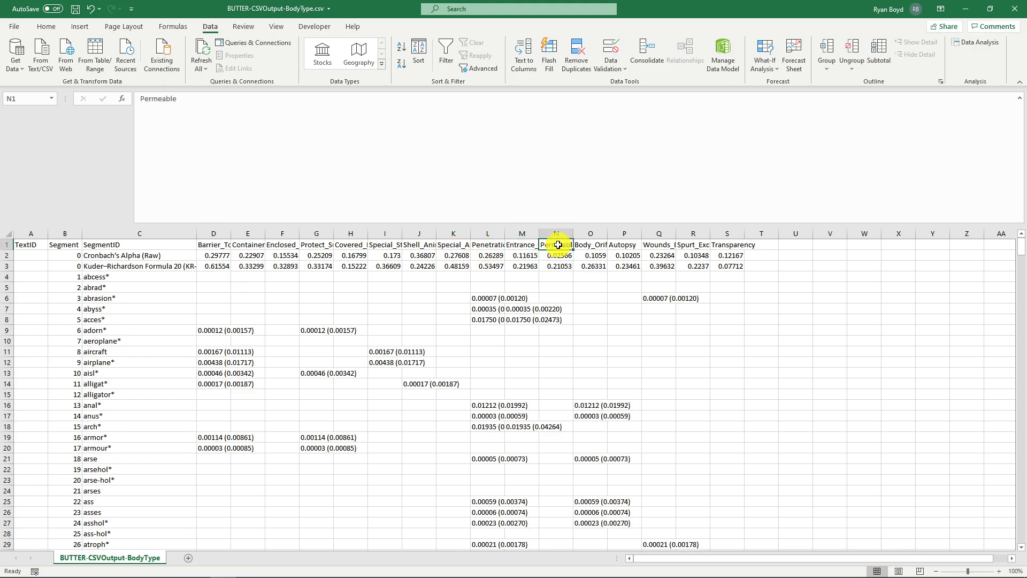
pyautogui.click(595, 243)
pyautogui.click(730, 254)
pyautogui.click(732, 244)
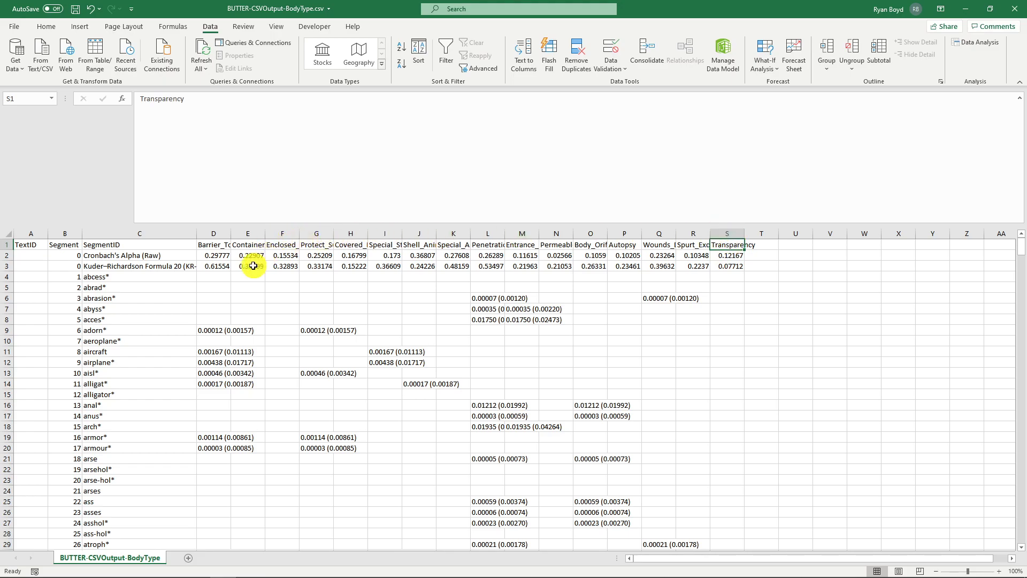
pyautogui.click(730, 275)
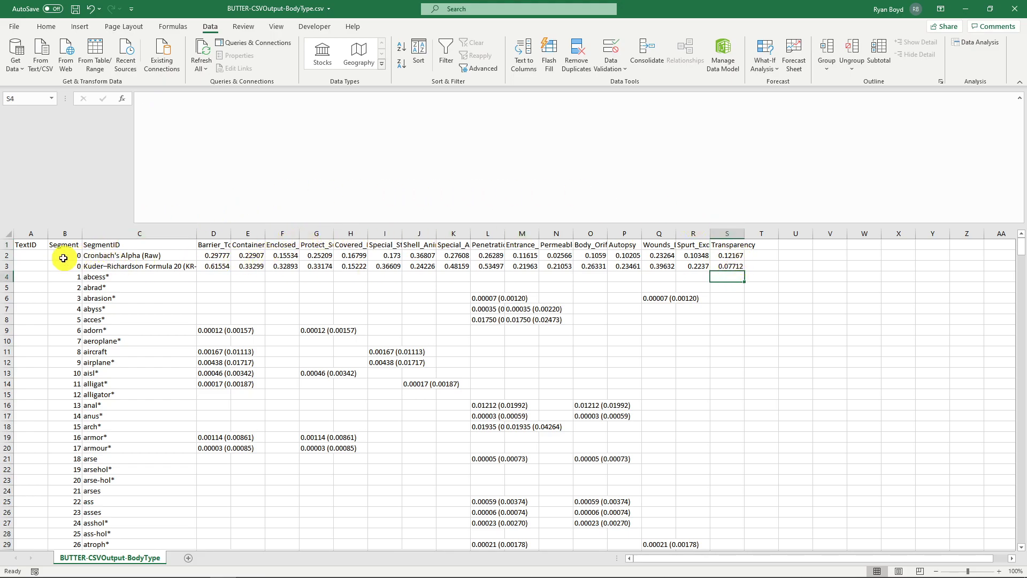
pyautogui.moveTo(7, 266); pyautogui.dragTo(7, 255)
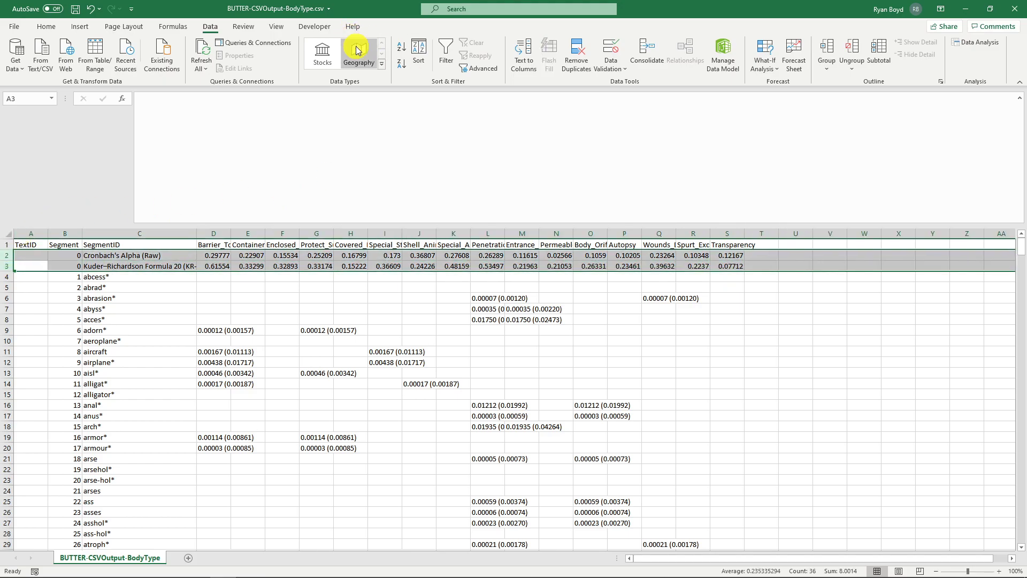
pyautogui.hotkey('ctrl', '-')
# - Sort the word rows by the Penetration_Total column in descending order
pyautogui.click(475, 259)
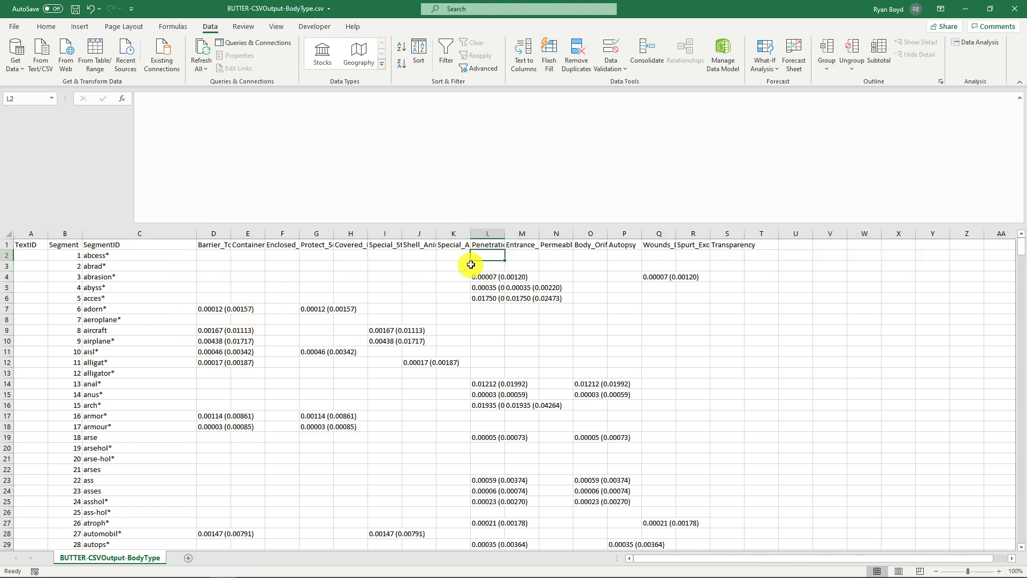
pyautogui.click(402, 63)
pyautogui.click(484, 247)
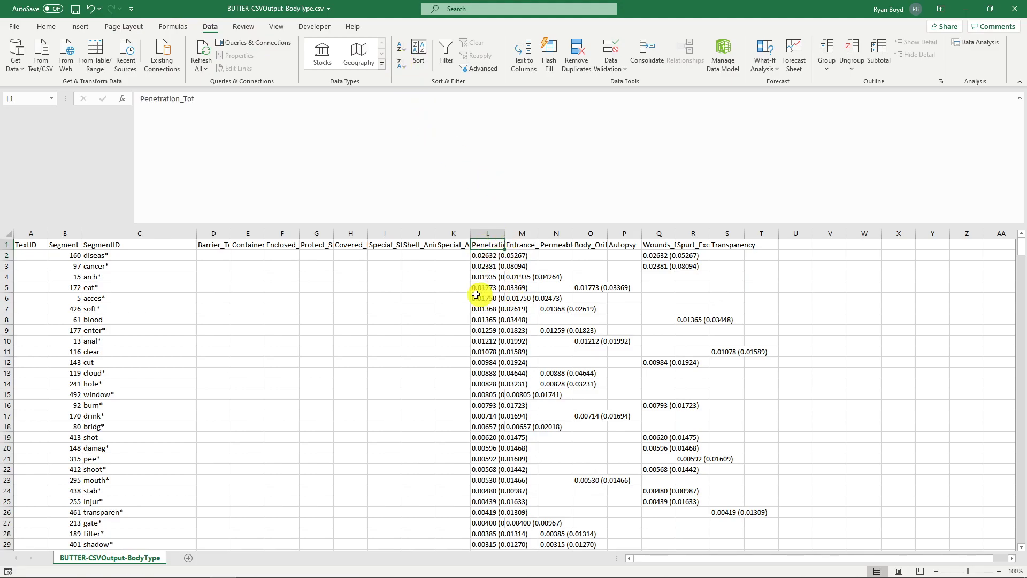
pyautogui.click(489, 255)
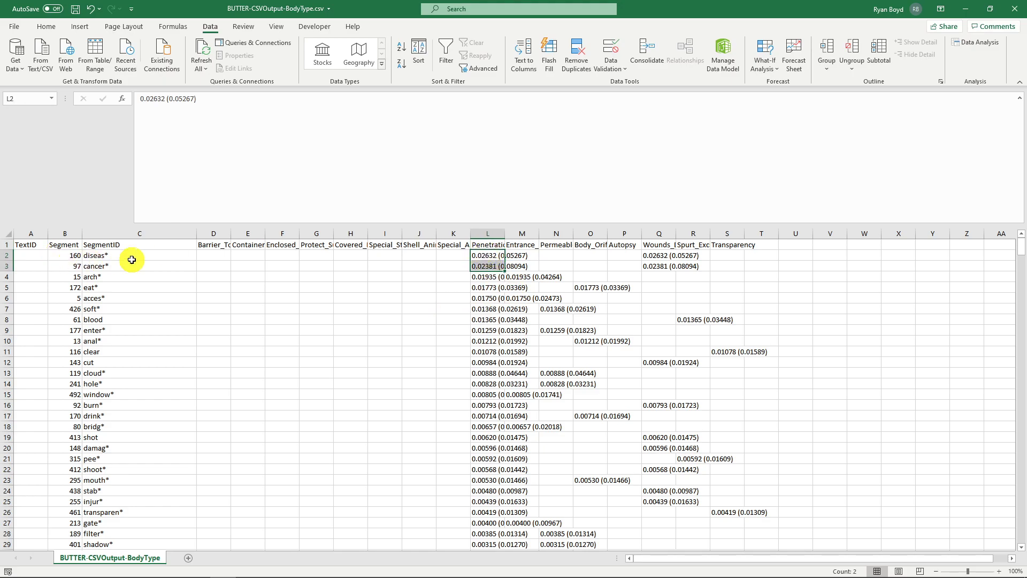
# - Examine the highest-ranked words for the Penetration category and their values across the other categories
pyautogui.click(113, 257)
pyautogui.moveTo(112, 257); pyautogui.dragTo(485, 256)
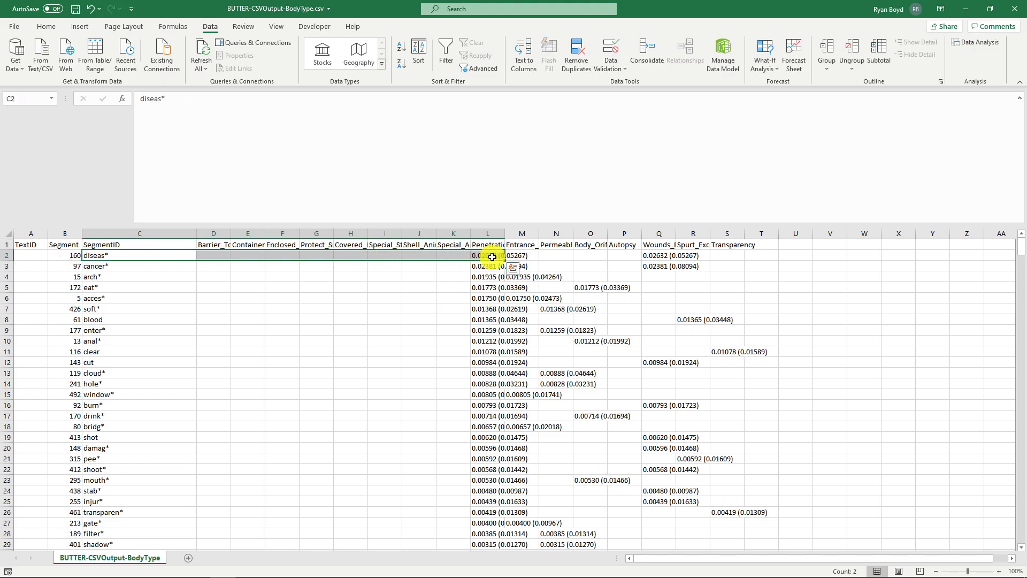
pyautogui.scroll(-18, 134, 348)
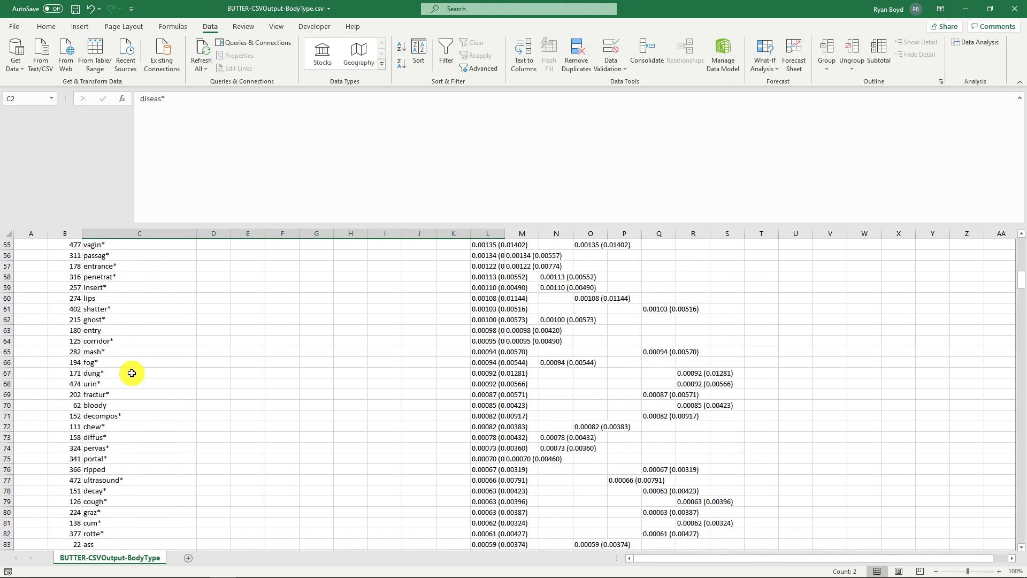
pyautogui.scroll(-10, 132, 373)
pyautogui.click(132, 373)
pyautogui.hotkey('ctrl', 'Down')
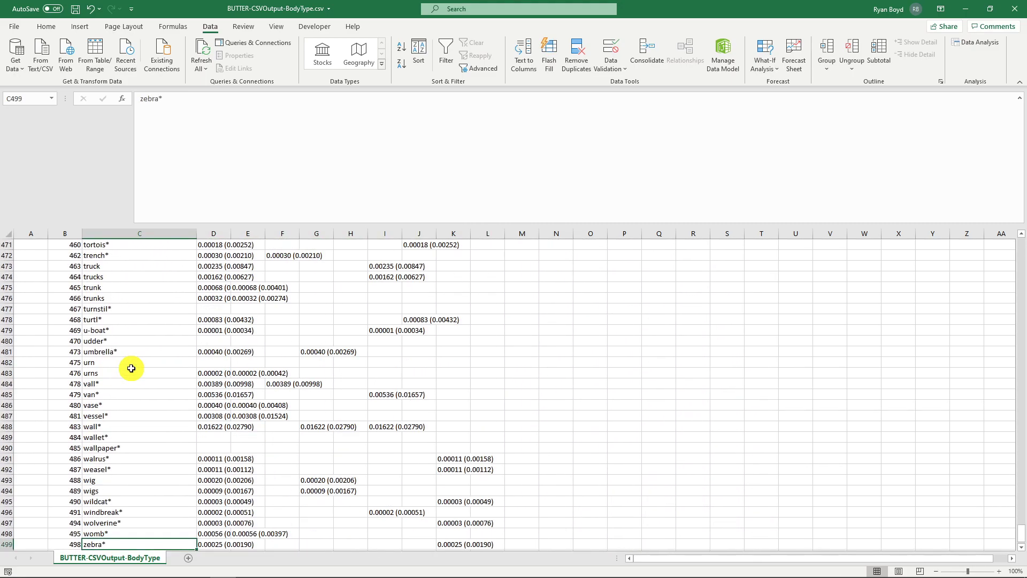
pyautogui.hotkey('ctrl', 'Up')
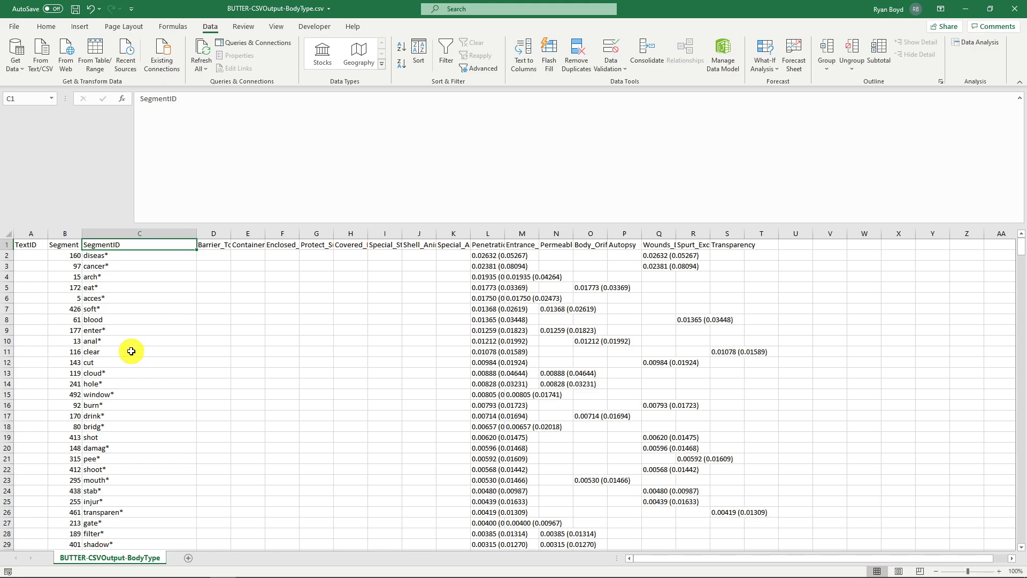
pyautogui.click(150, 254)
pyautogui.moveTo(147, 257); pyautogui.dragTo(147, 277)
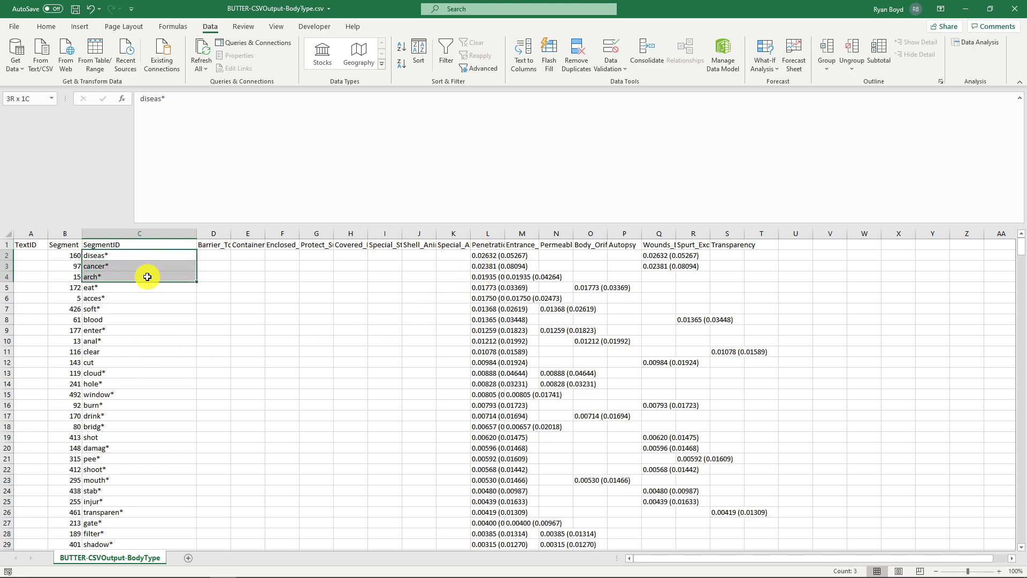
pyautogui.doubleClick(93, 278)
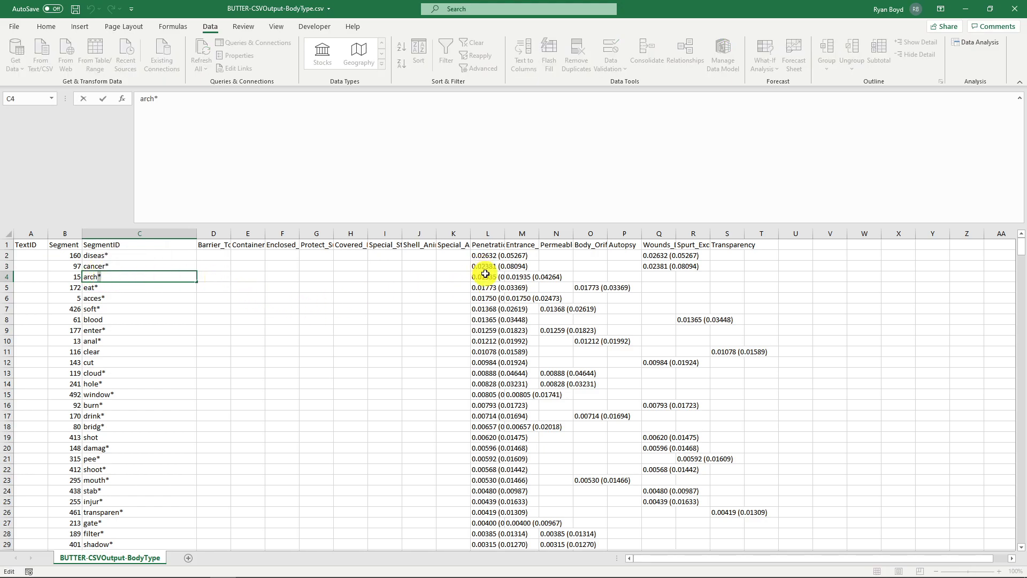
pyautogui.moveTo(484, 274); pyautogui.dragTo(487, 259)
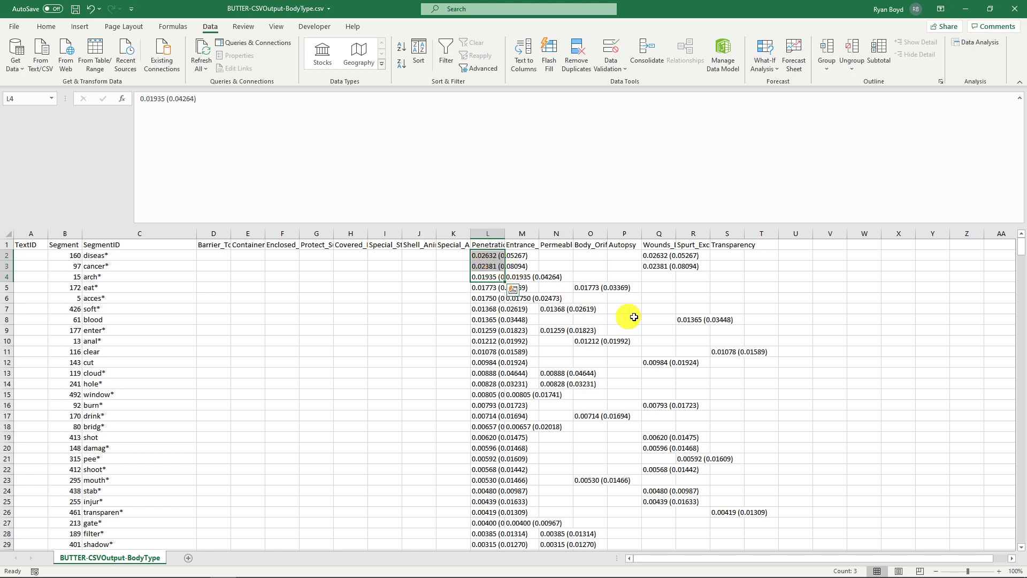
pyautogui.click(523, 277)
pyautogui.click(473, 277)
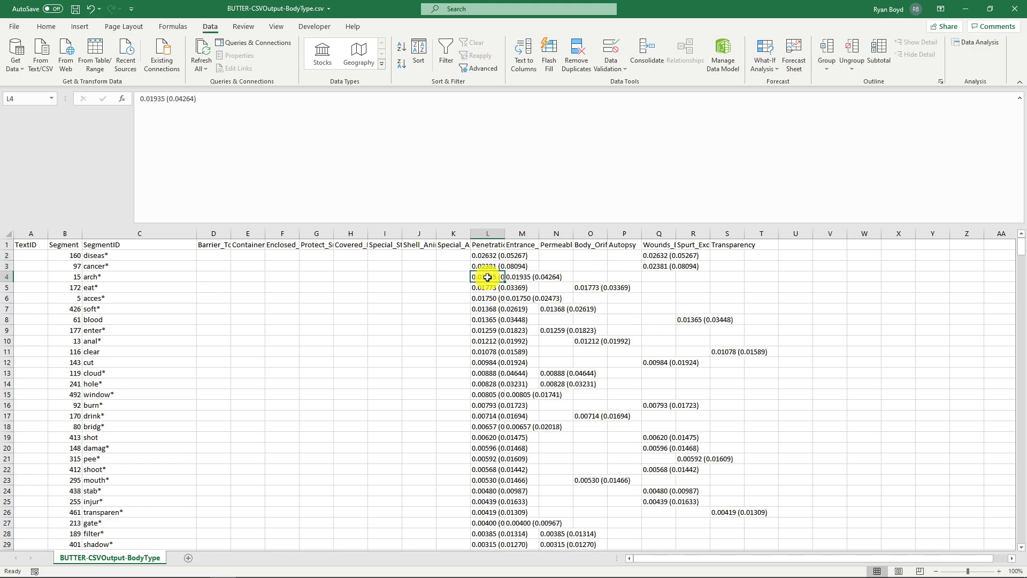
pyautogui.click(481, 256)
# - Sort the word rows by the Barrier_Total column in descending order
pyautogui.click(213, 253)
pyautogui.click(219, 245)
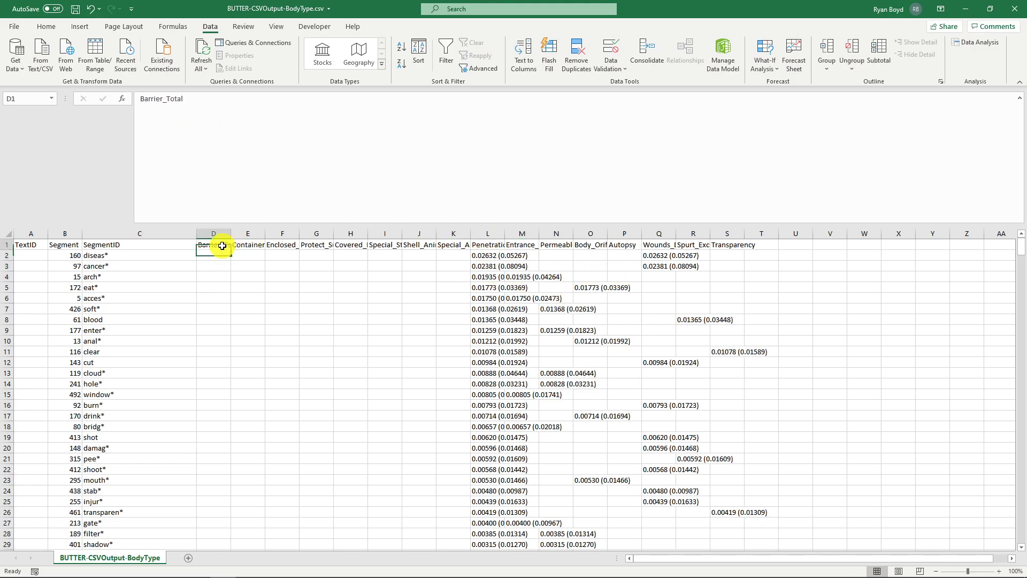
pyautogui.click(401, 63)
pyautogui.click(202, 255)
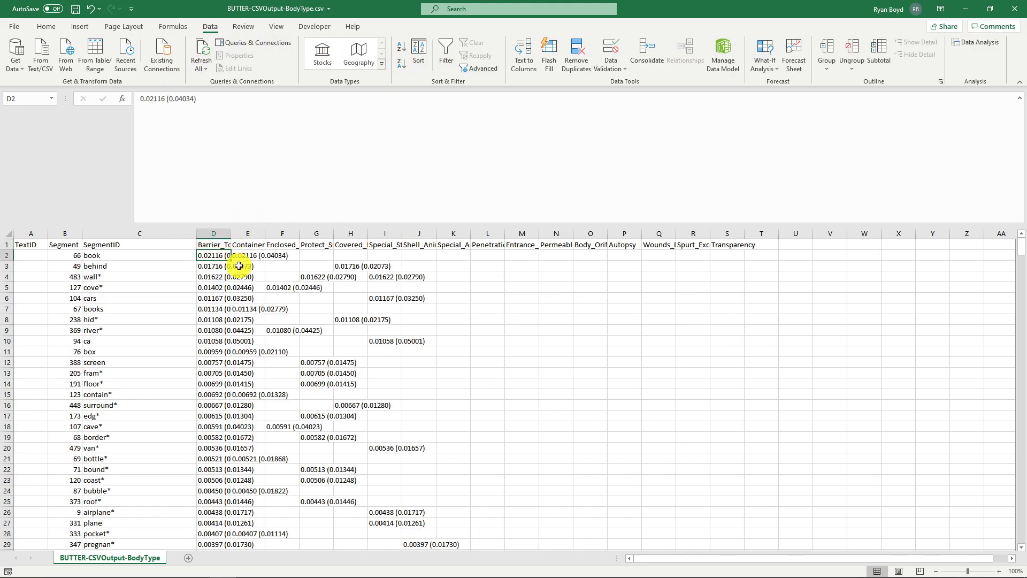
# - Examine the top-ranked Barrier words listed in the SegmentID column
pyautogui.click(221, 244)
pyautogui.click(121, 255)
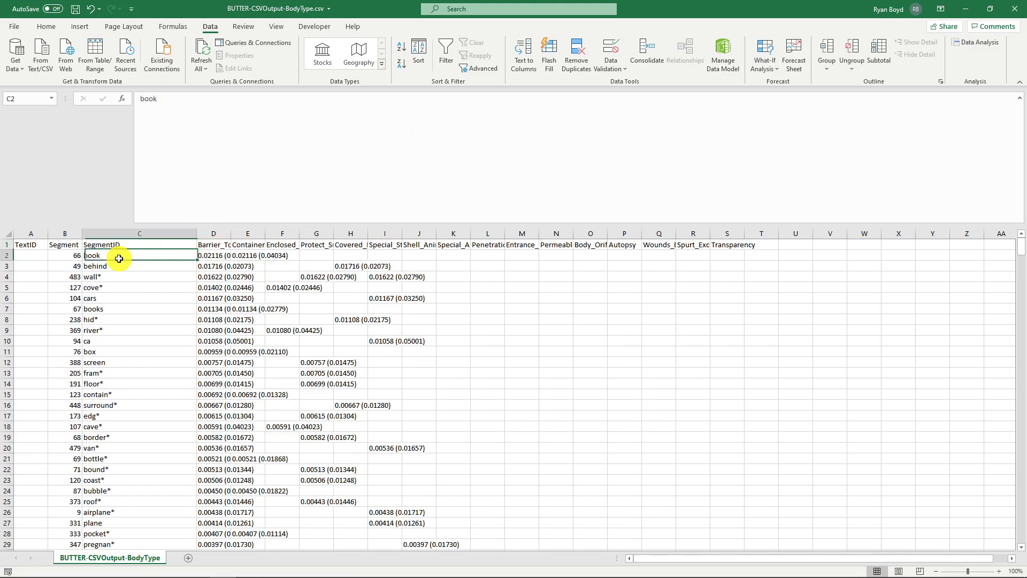
pyautogui.click(129, 266)
pyautogui.click(129, 278)
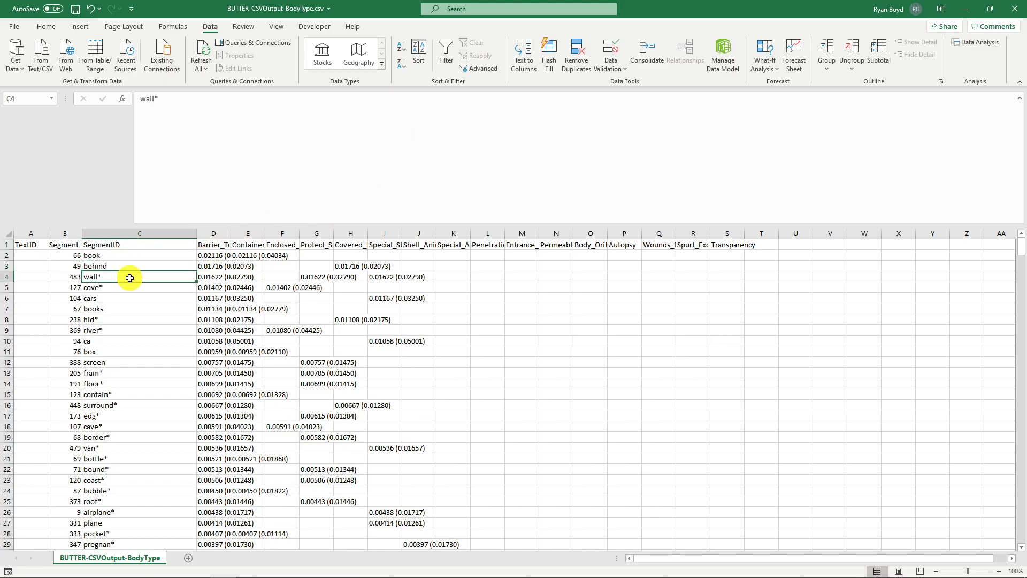
pyautogui.click(129, 287)
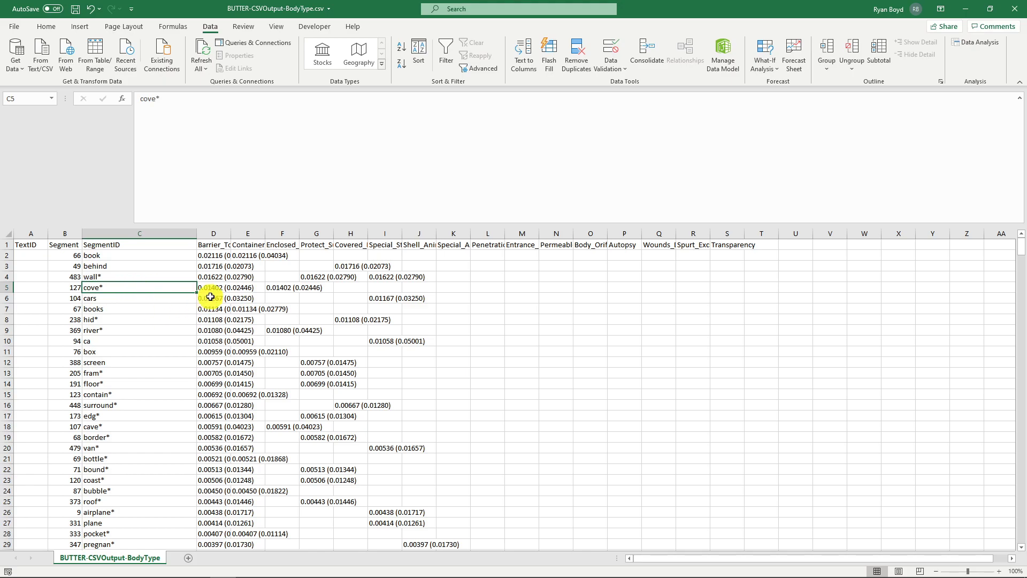
pyautogui.click(213, 256)
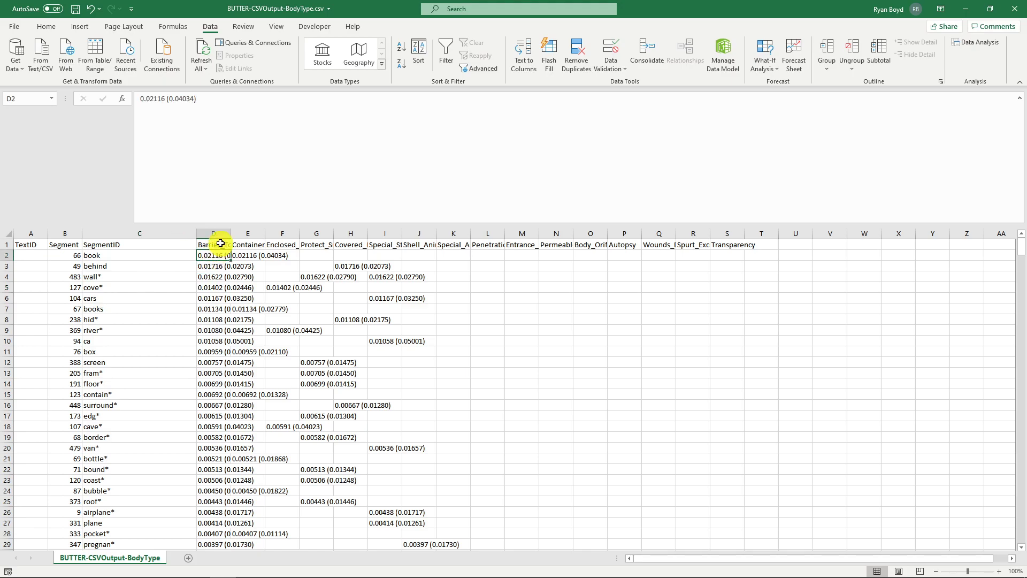
pyautogui.click(107, 277)
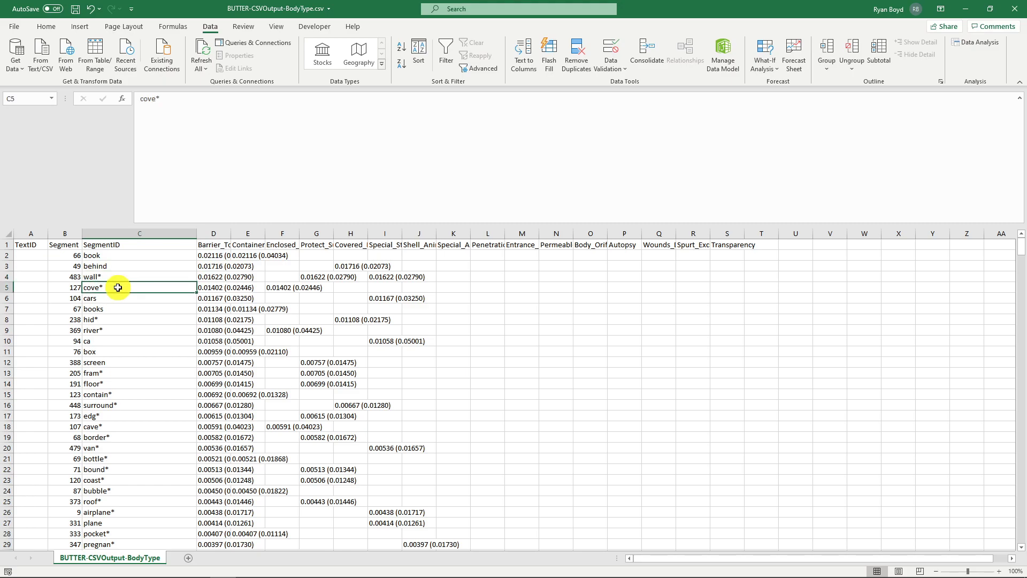
pyautogui.click(112, 319)
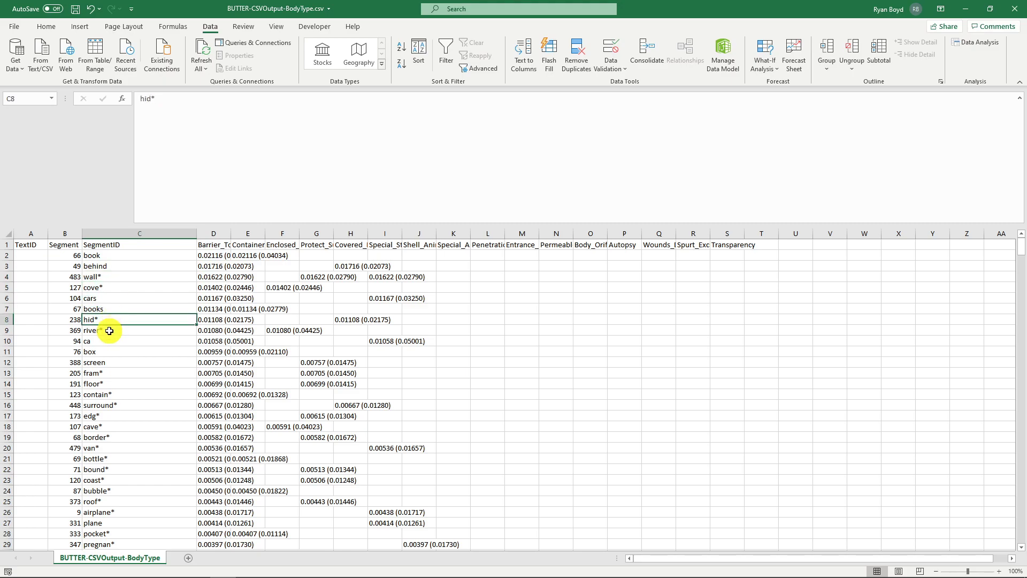
pyautogui.click(203, 242)
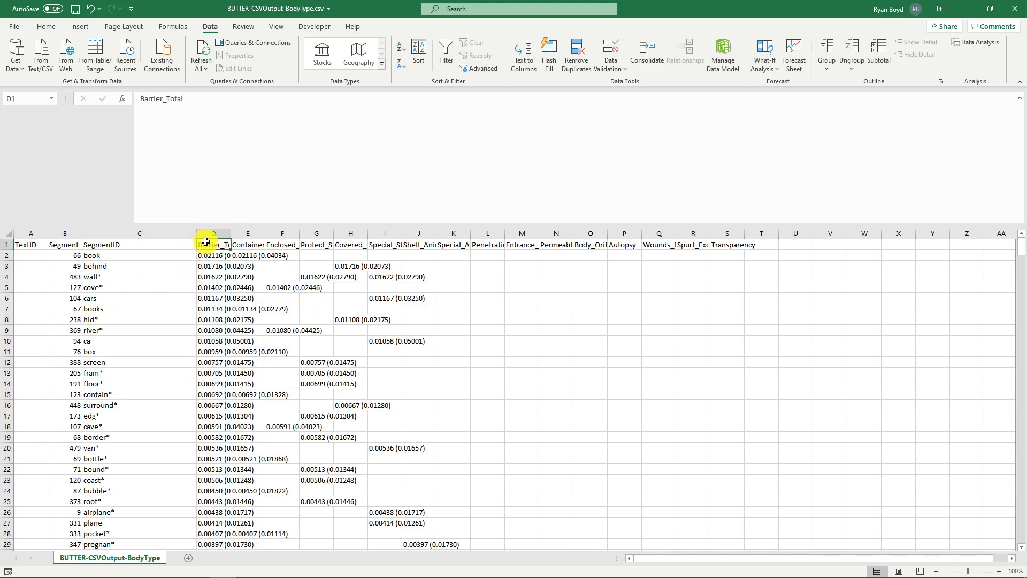
# - Widen the Barrier_Total column so its values show in full
pyautogui.moveTo(234, 231); pyautogui.dragTo(300, 232)
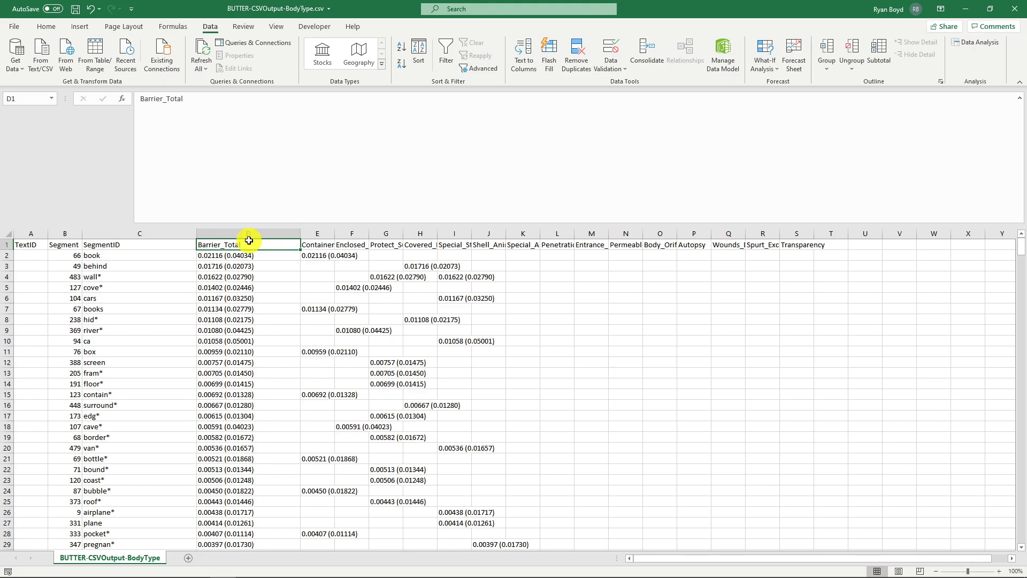
pyautogui.moveTo(319, 233); pyautogui.dragTo(789, 229)
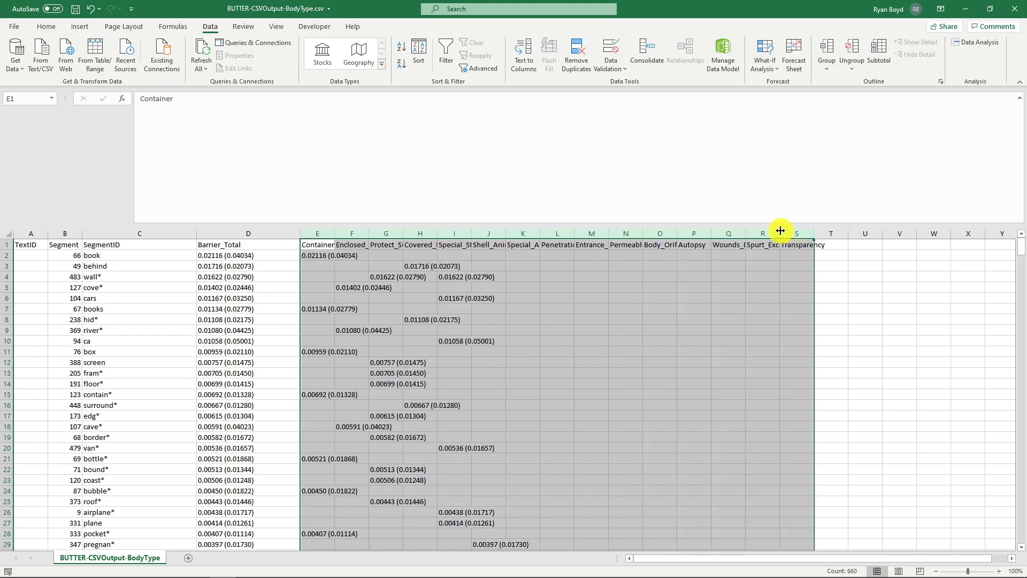
pyautogui.click(366, 256)
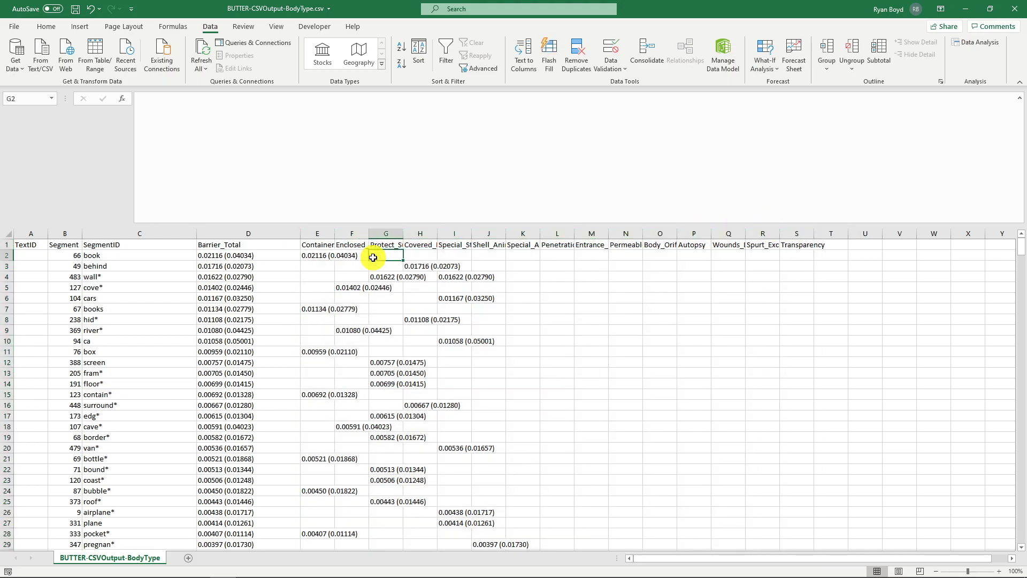
# - Examine the Barrier_Total values of the top words and scroll through the lower-ranked rows
pyautogui.click(246, 254)
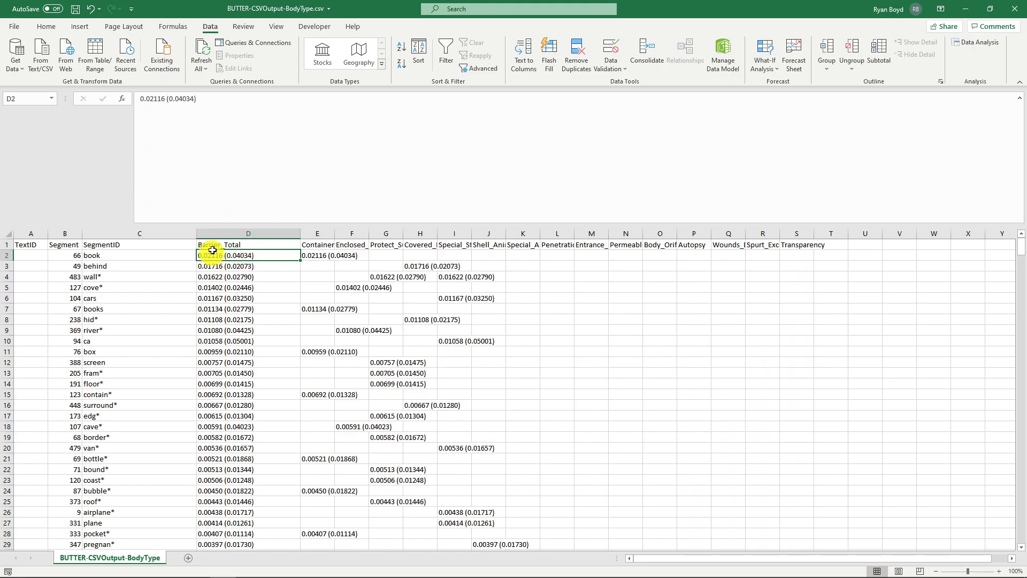
pyautogui.click(215, 270)
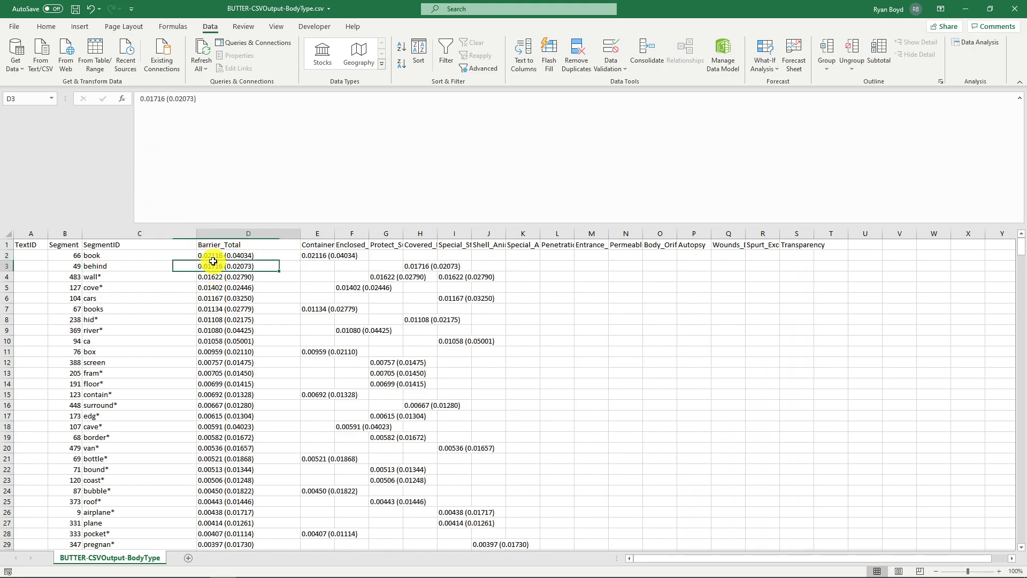
pyautogui.click(153, 99)
pyautogui.click(206, 97)
pyautogui.click(212, 276)
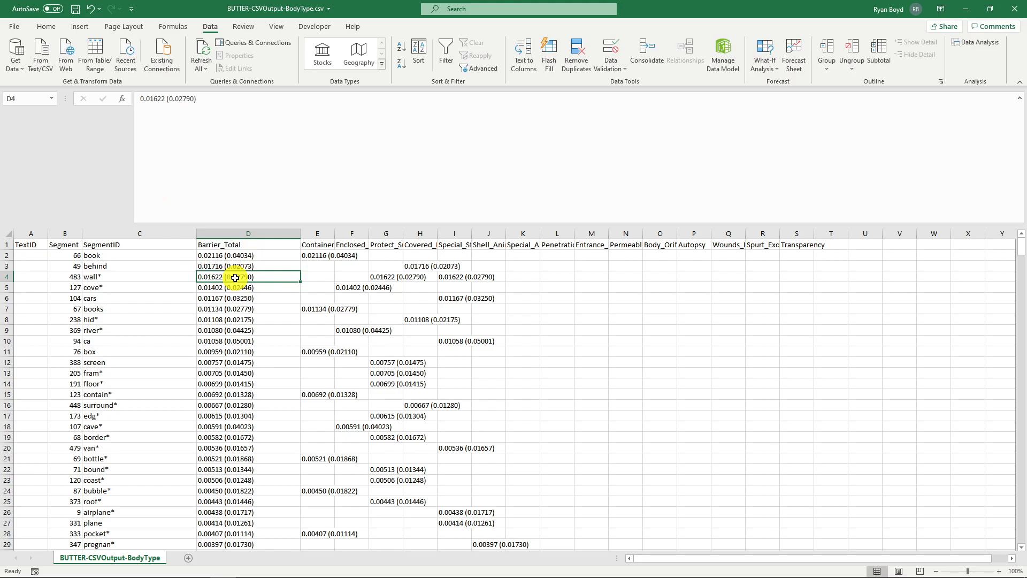
pyautogui.click(215, 290)
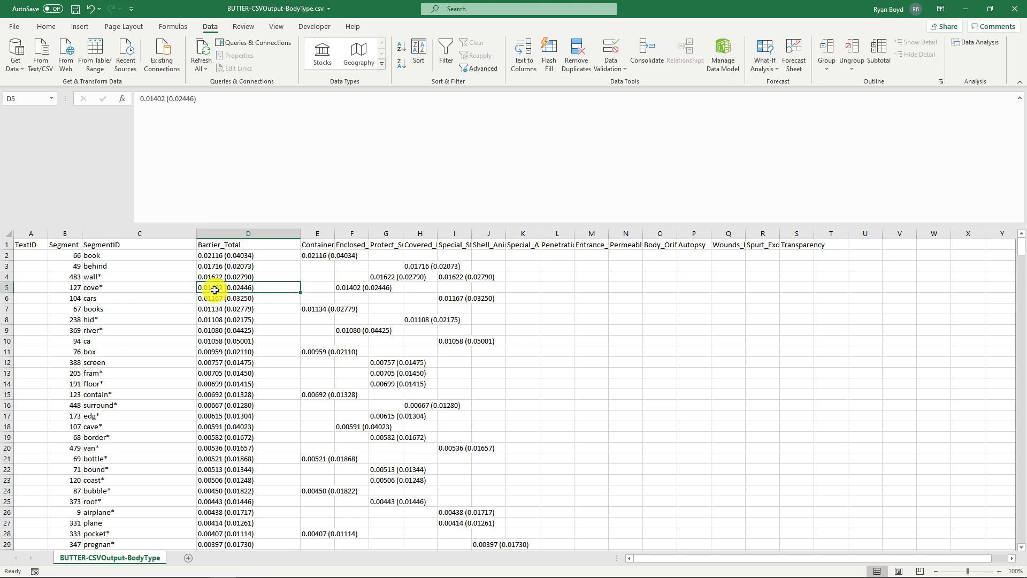
pyautogui.click(241, 268)
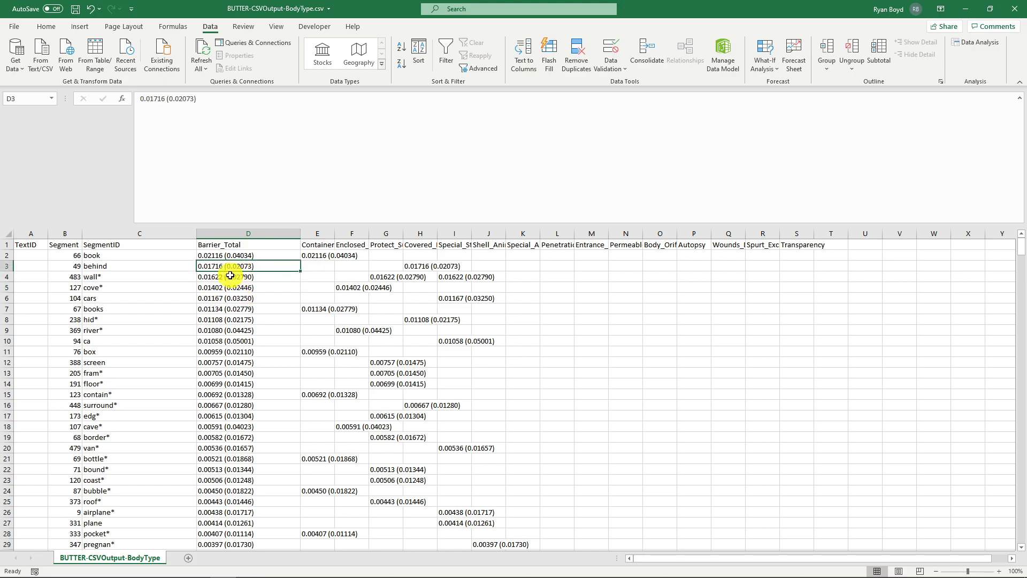
pyautogui.click(202, 256)
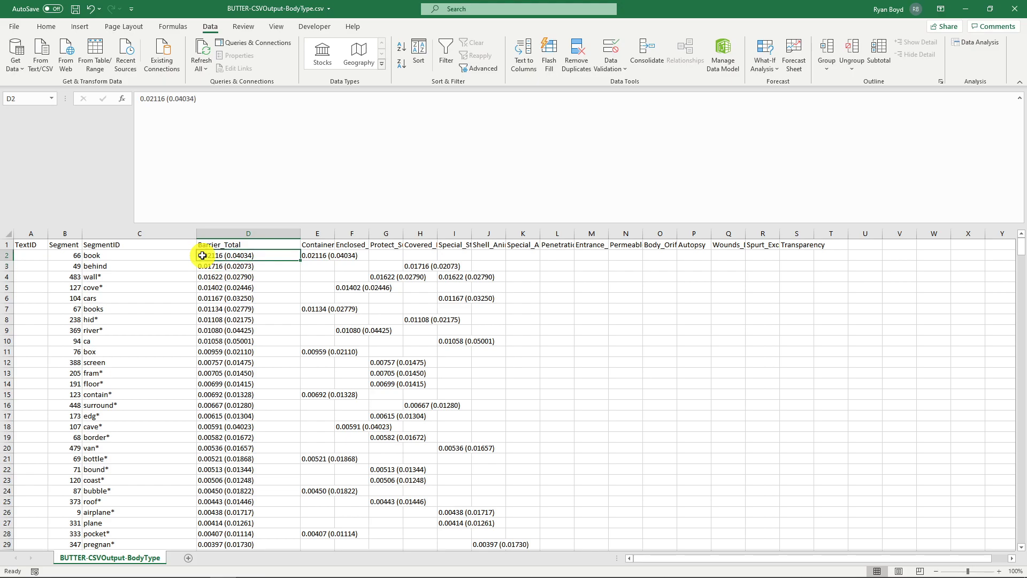
pyautogui.scroll(-20, 214, 257)
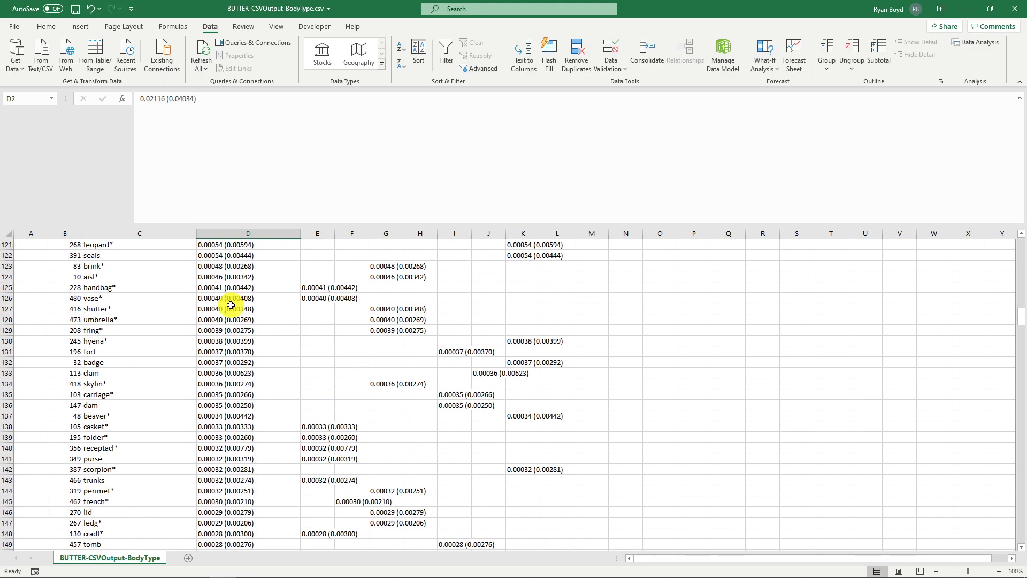
# - Close the Body Type results workbook without saving changes
pyautogui.scroll(-20, 232, 313)
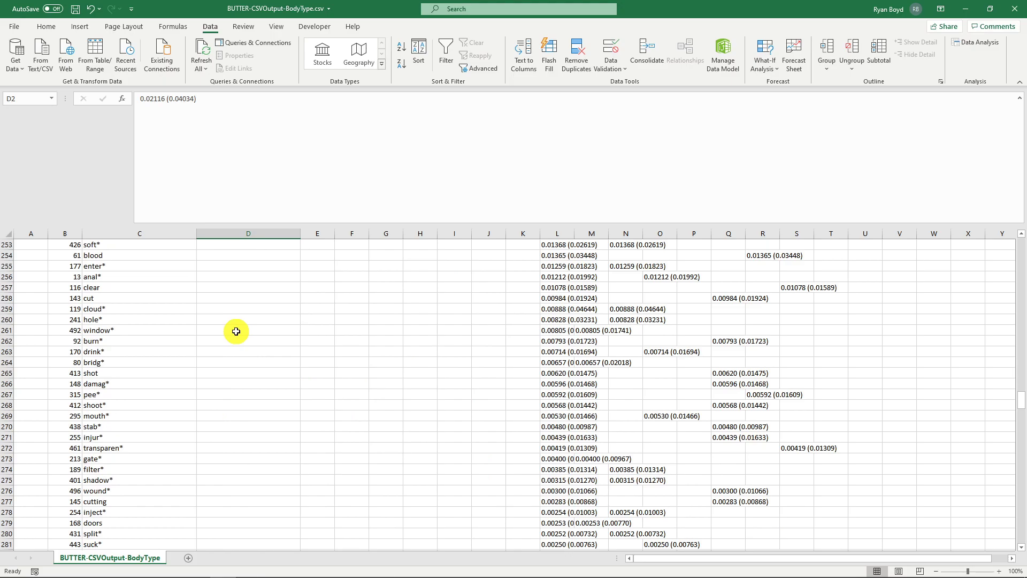
pyautogui.click(213, 329)
pyautogui.click(1020, 5)
pyautogui.click(511, 308)
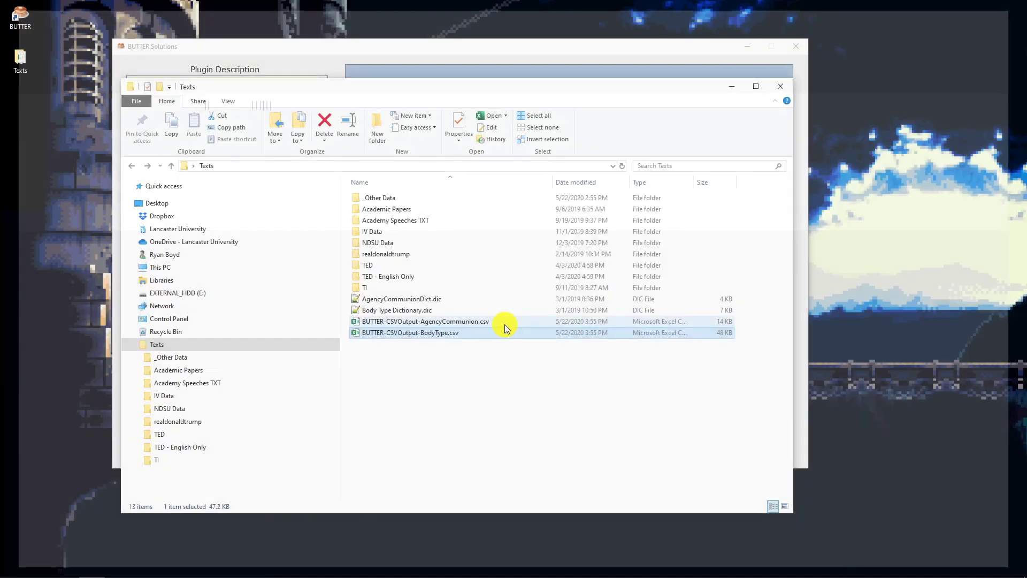
# - Open the BUTTER-CSVOutput-AgencyCommunion.csv file and autofit the SegmentID, Agency and Communion columns
pyautogui.click(431, 321)
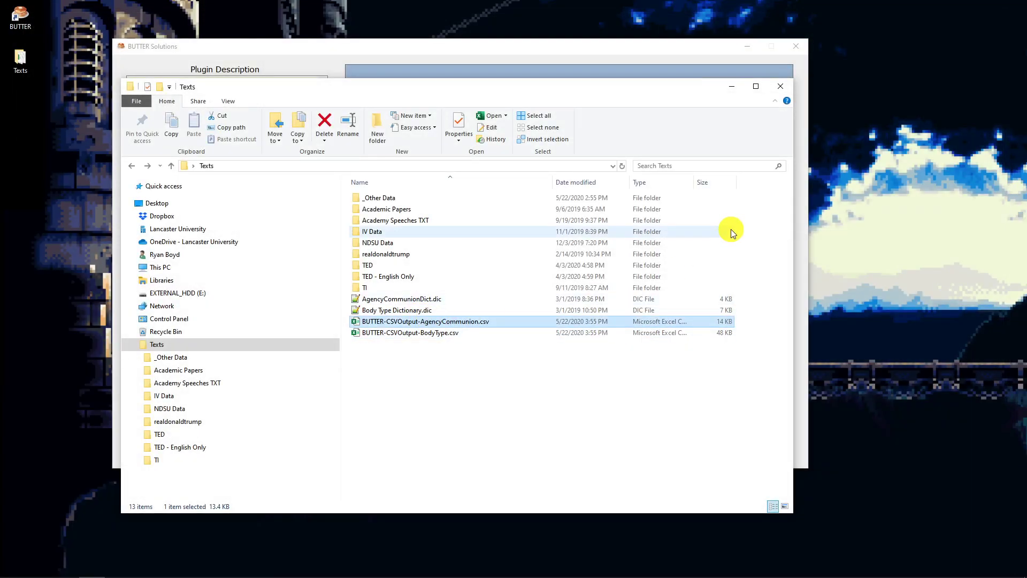
pyautogui.press('Return')
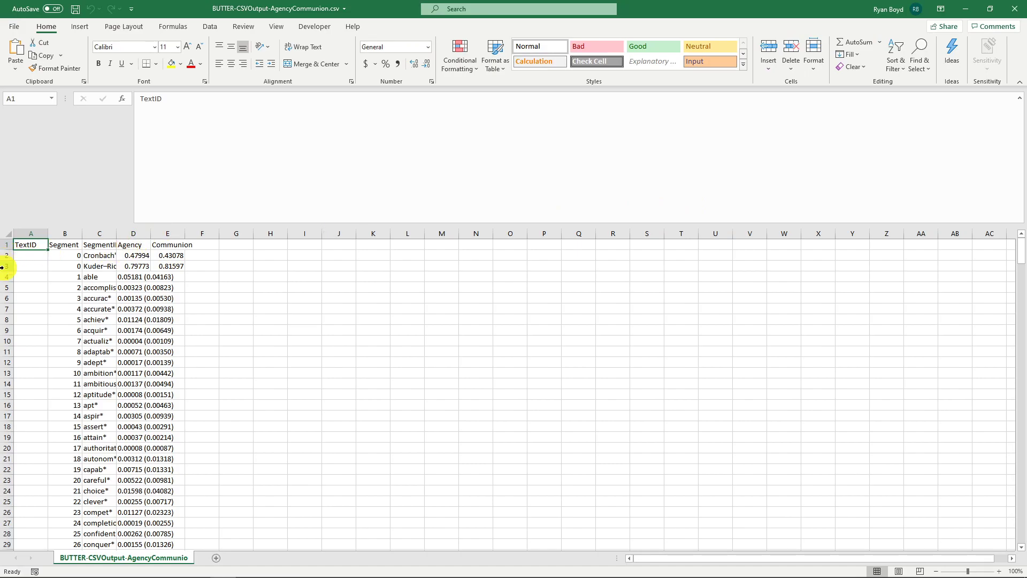
pyautogui.moveTo(93, 235); pyautogui.dragTo(177, 231)
pyautogui.doubleClick(150, 234)
pyautogui.click(220, 265)
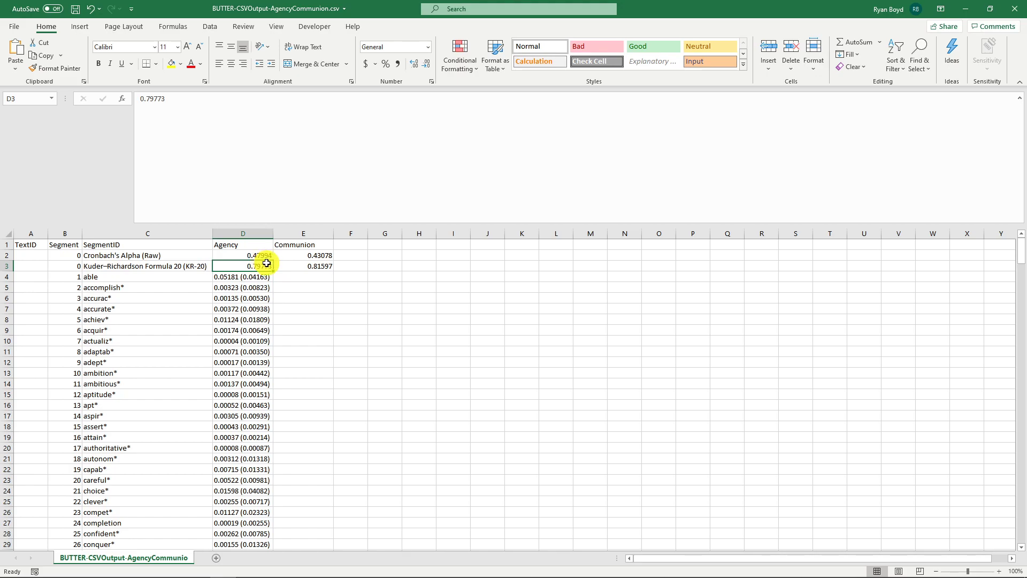
# - Examine the Cronbach's Alpha and Kuder-Richardson reliability rows and the word-level Agency values
pyautogui.moveTo(162, 257); pyautogui.dragTo(299, 258)
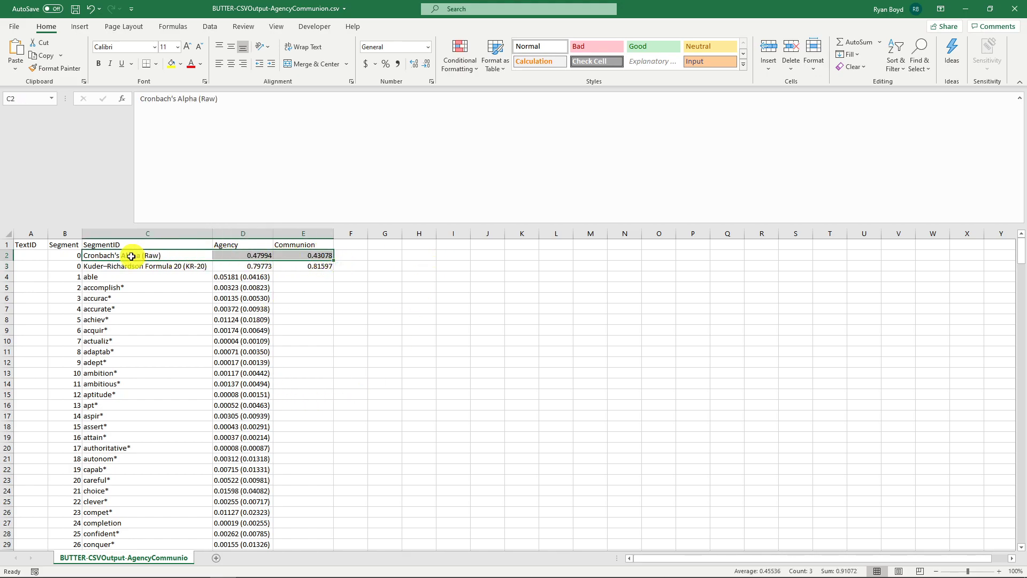
pyautogui.moveTo(115, 266); pyautogui.dragTo(179, 267)
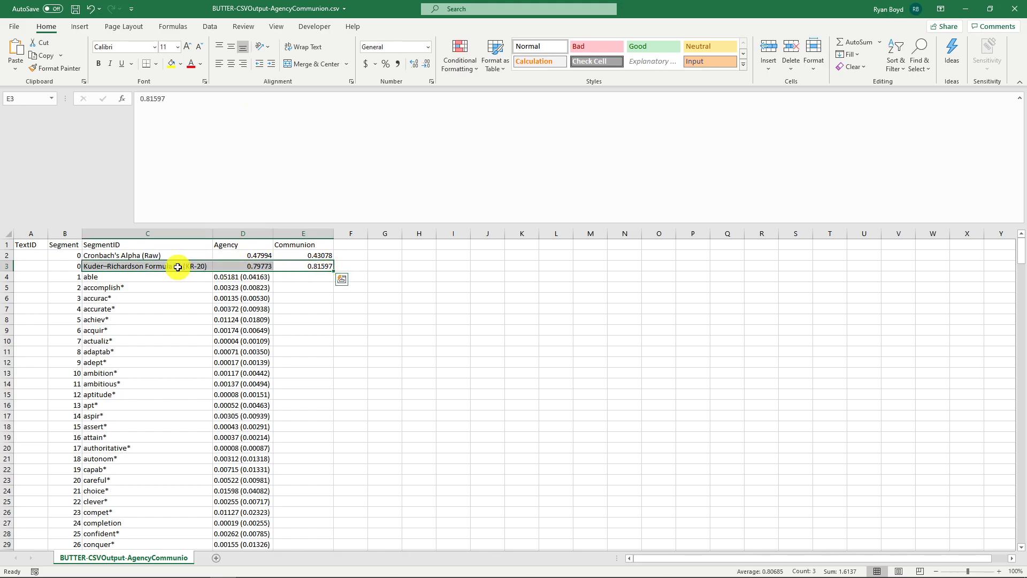
pyautogui.keyDown('shift'); pyautogui.click(233, 268); pyautogui.keyUp('shift')
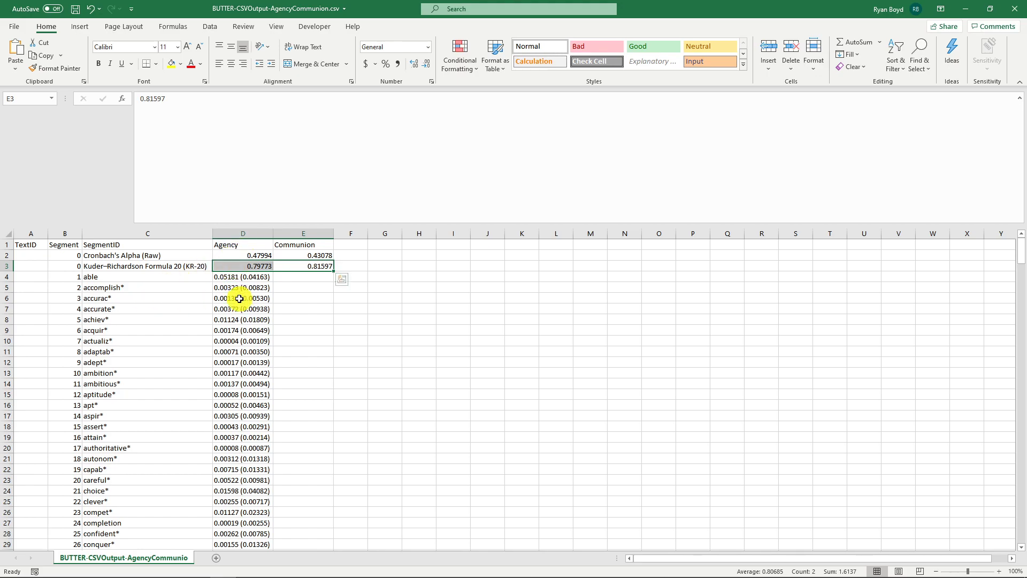
pyautogui.moveTo(238, 279); pyautogui.dragTo(203, 471)
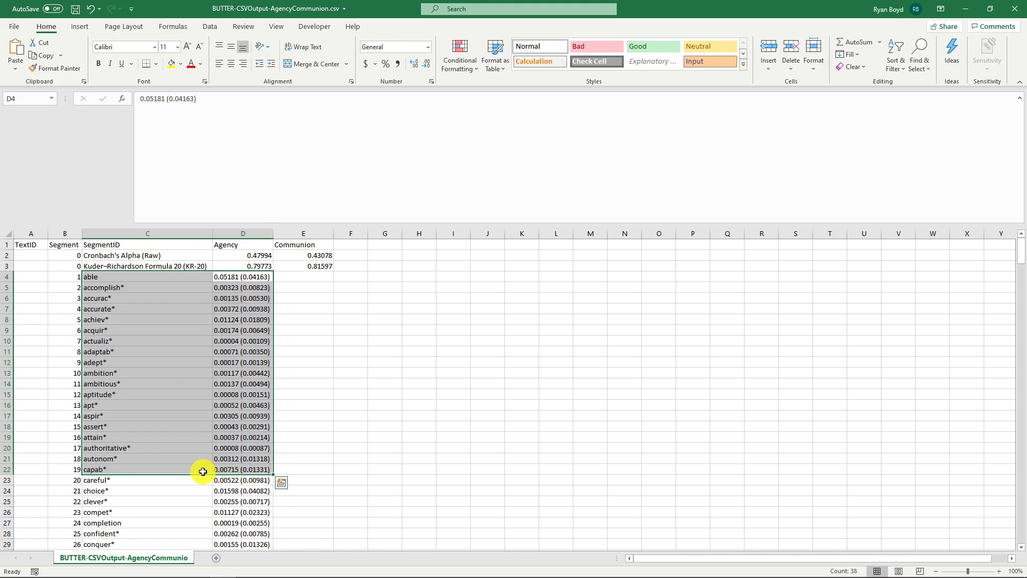
pyautogui.click(235, 351)
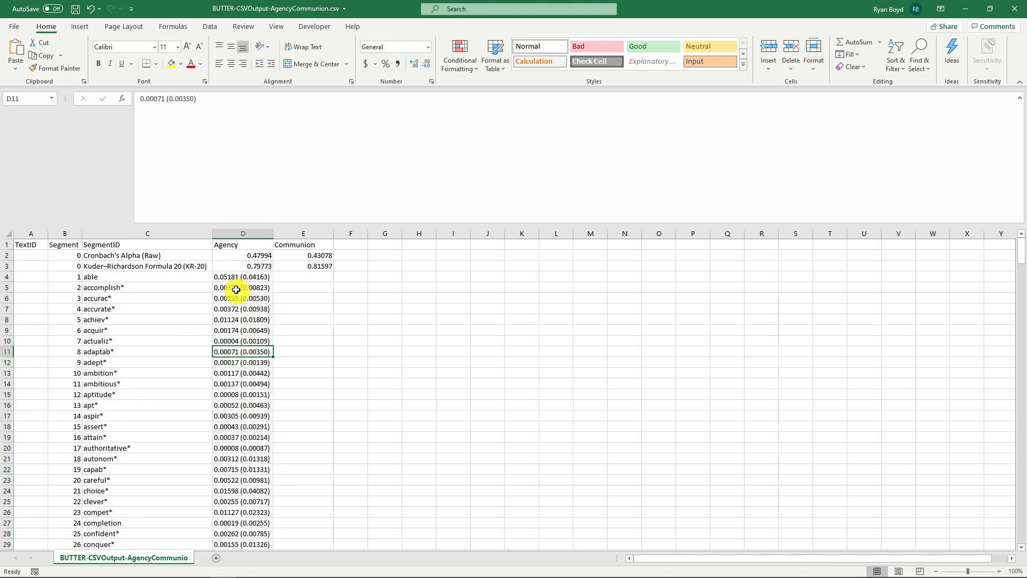
pyautogui.click(226, 275)
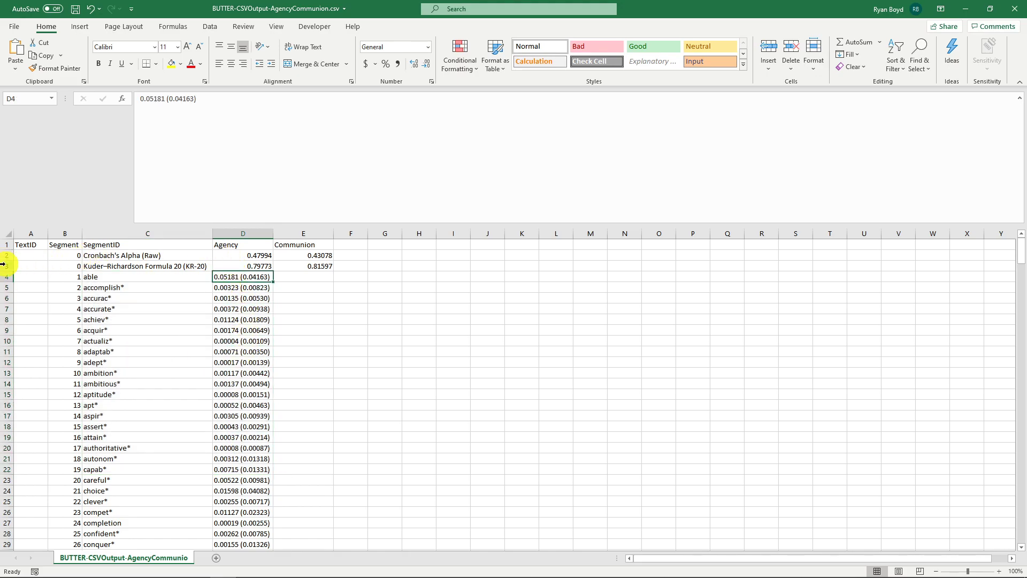
# - Delete the Cronbach's Alpha and Kuder-Richardson Formula 20 rows
pyautogui.moveTo(3, 266); pyautogui.dragTo(2, 253)
pyautogui.hotkey('ctrl', '-')
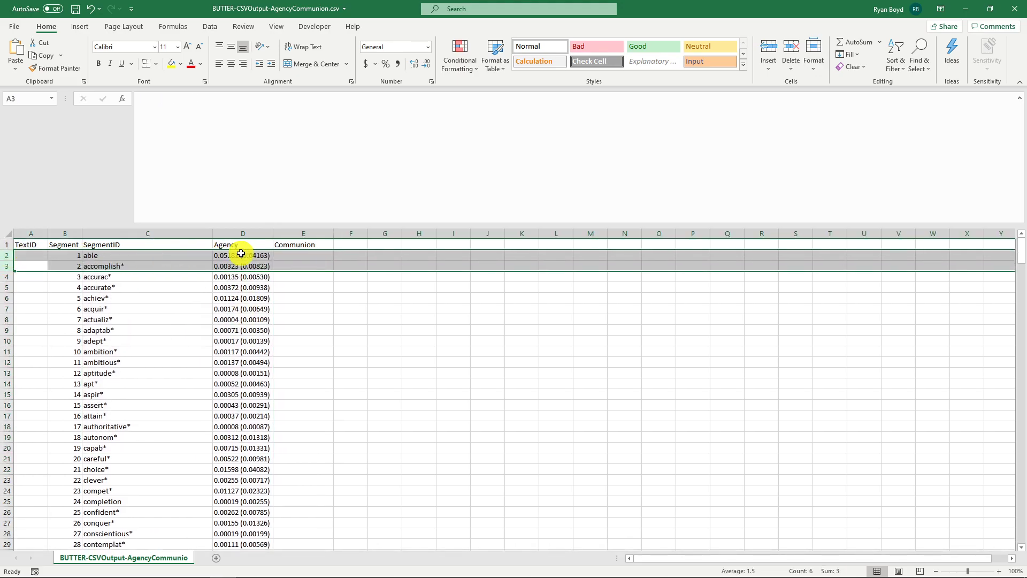
# - Sort the word rows by the Agency column in descending order
pyautogui.click(242, 256)
pyautogui.click(216, 26)
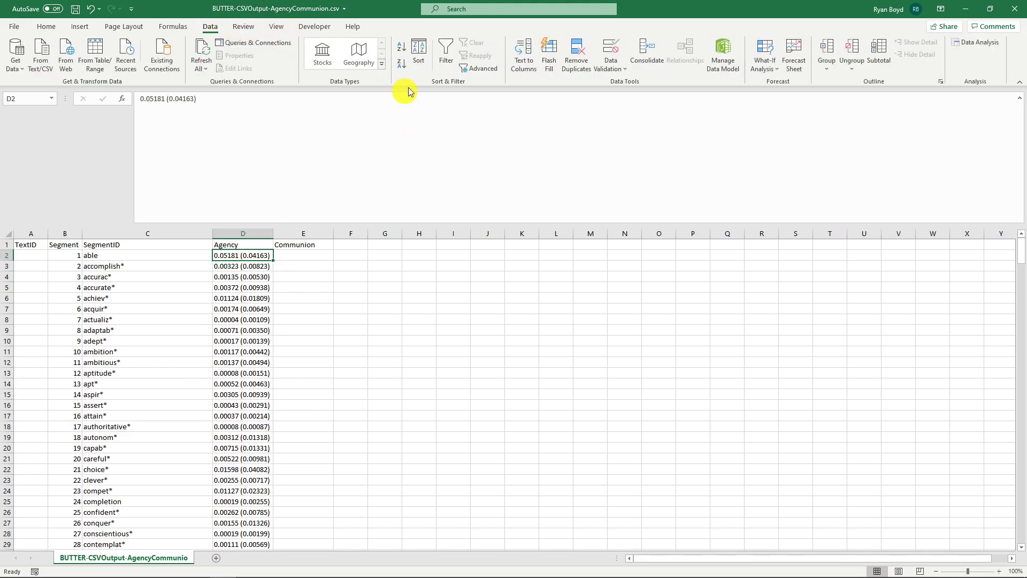
pyautogui.click(401, 64)
# - Examine the top-ranked Agency words and their values
pyautogui.moveTo(110, 258); pyautogui.dragTo(178, 298)
pyautogui.click(178, 298)
pyautogui.keyDown('ctrl'); pyautogui.click(105, 255); pyautogui.keyUp('ctrl')
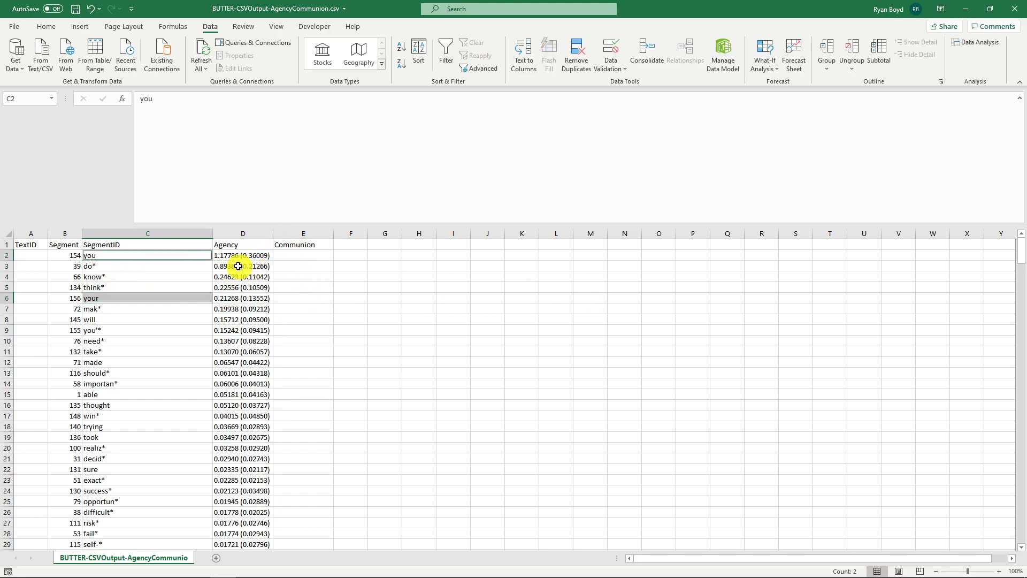
pyautogui.keyDown('ctrl'); pyautogui.click(226, 255); pyautogui.keyUp('ctrl')
pyautogui.keyDown('ctrl'); pyautogui.click(238, 298); pyautogui.keyUp('ctrl')
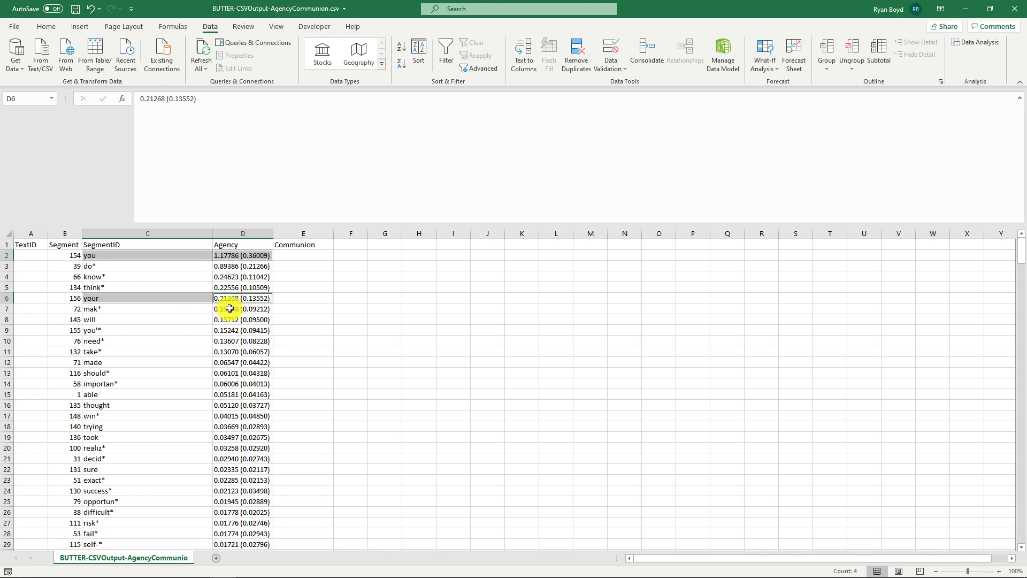
pyautogui.click(115, 276)
pyautogui.keyDown('shift'); pyautogui.click(106, 266); pyautogui.keyUp('shift')
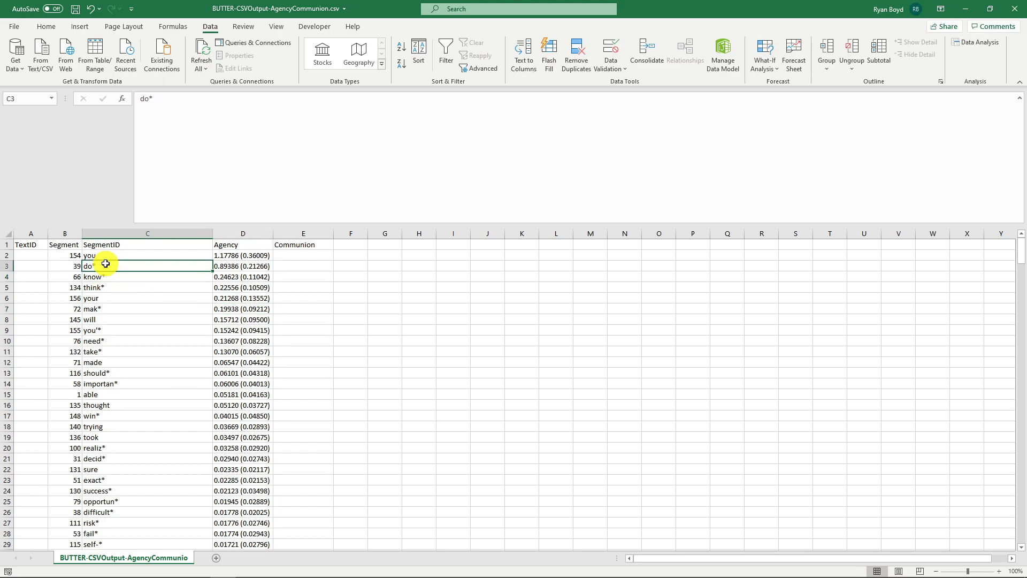
pyautogui.keyDown('ctrl'); pyautogui.click(103, 286); pyautogui.keyUp('ctrl')
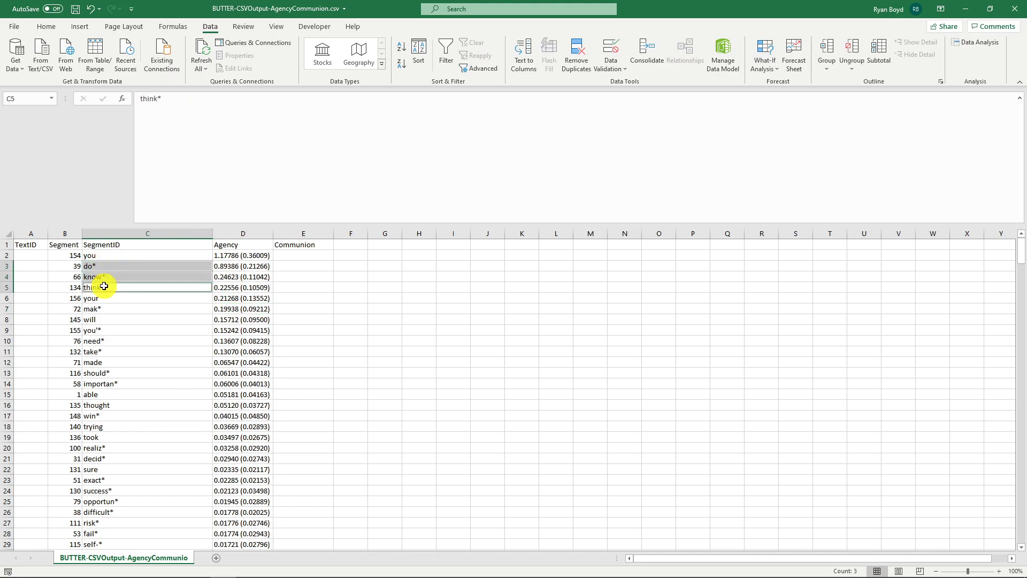
pyautogui.click(250, 245)
# - Sort the word rows by the Communion column in descending order and examine the top-ranked words
pyautogui.click(289, 255)
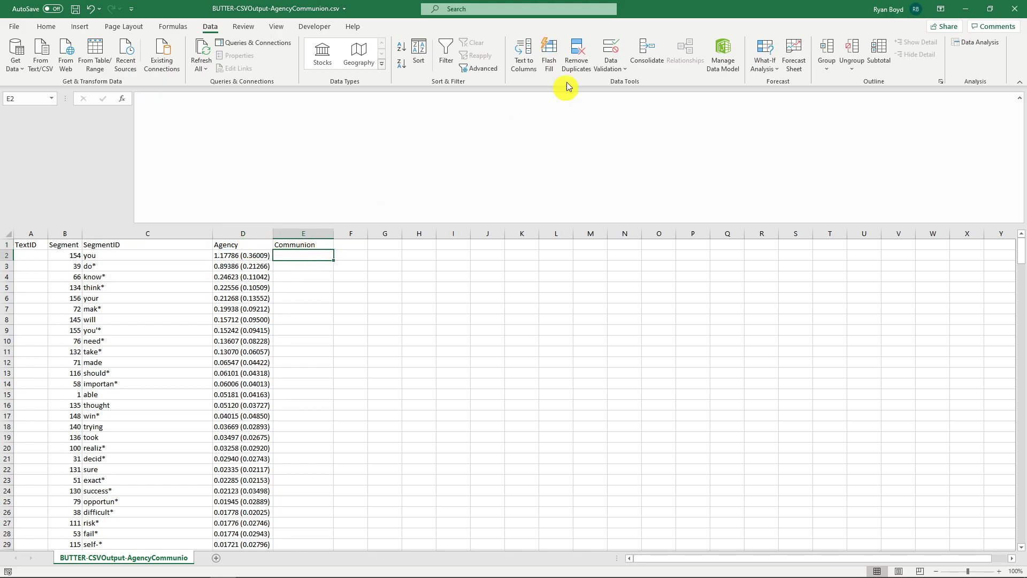
pyautogui.click(401, 64)
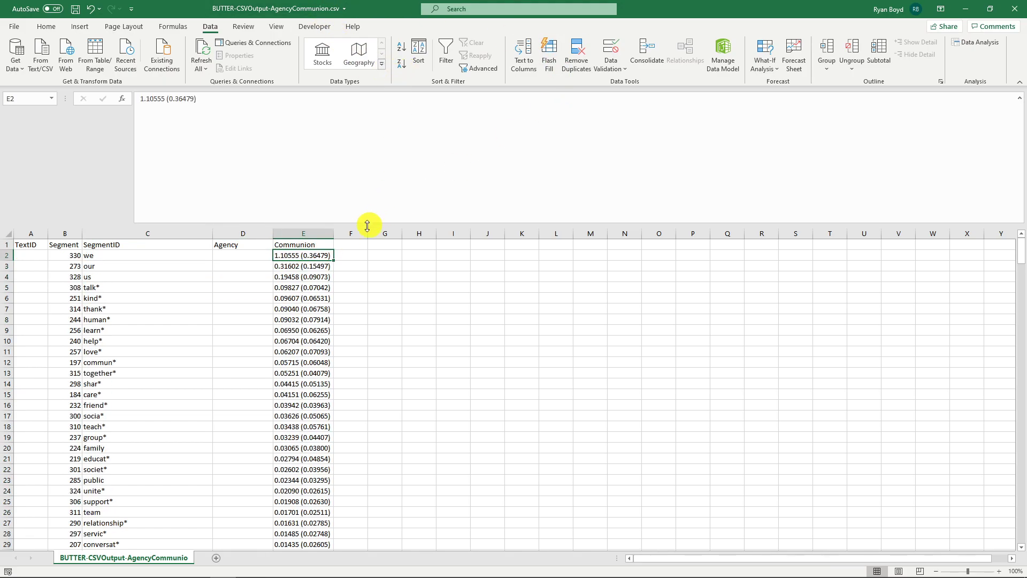
pyautogui.moveTo(130, 257); pyautogui.dragTo(307, 310)
pyautogui.moveTo(308, 255); pyautogui.dragTo(330, 299)
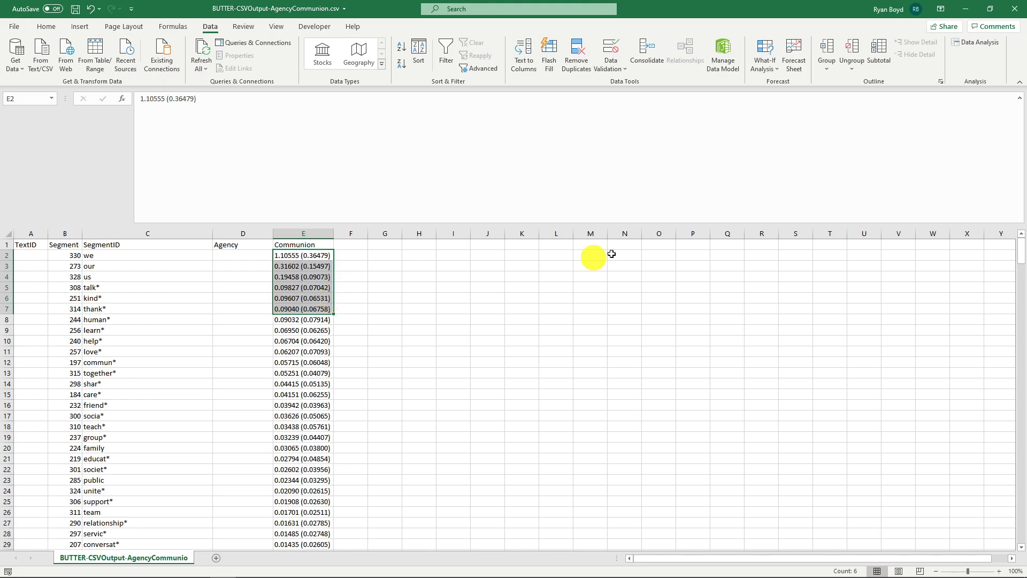
pyautogui.click(244, 266)
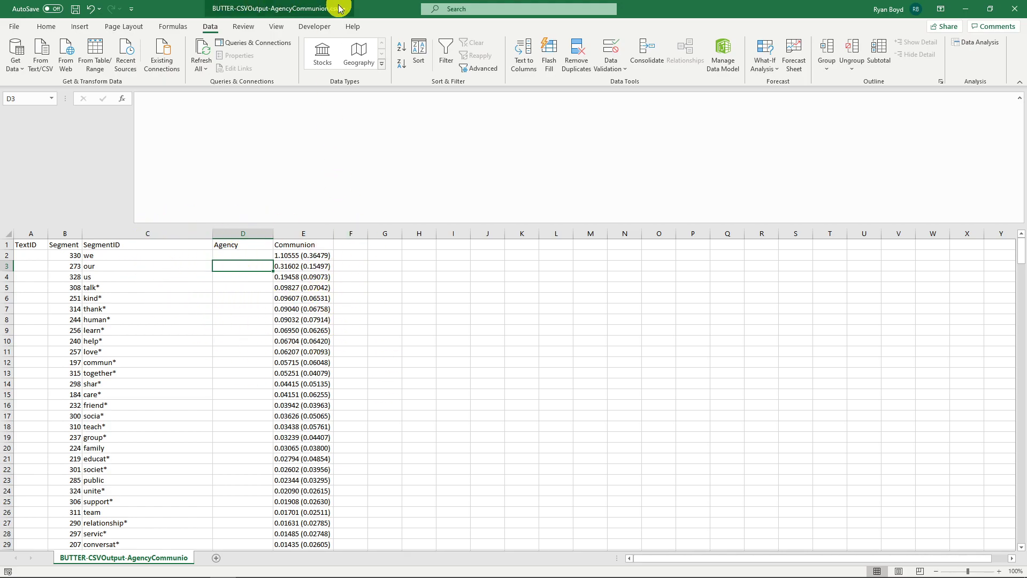
# - Close the AgencyCommunion workbook without saving changes
pyautogui.click(1015, 9)
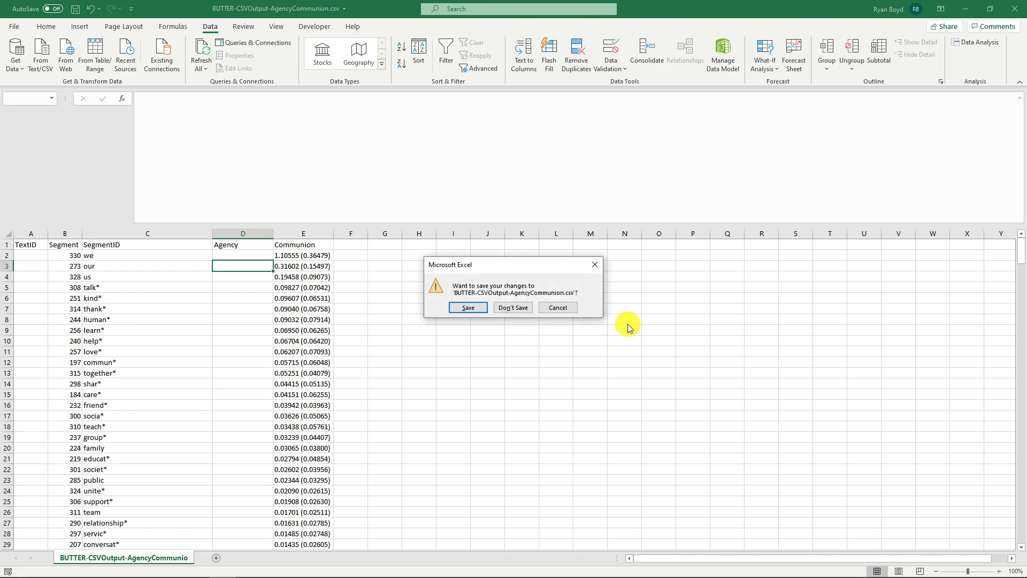
pyautogui.click(513, 307)
pyautogui.click(524, 336)
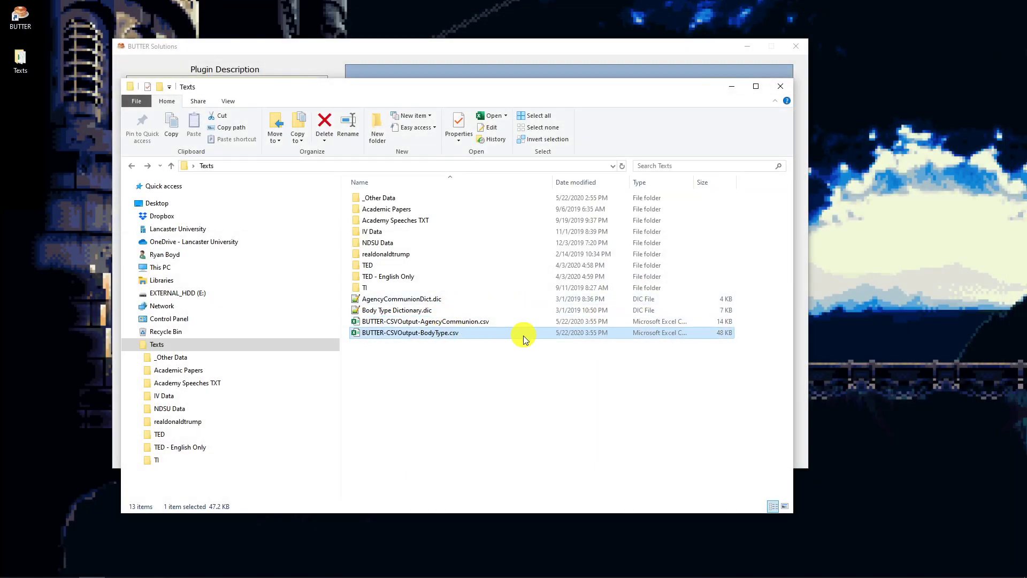
# - Return to the BUTTER pipeline and select the first Evaluate Dictionary Words plugin
pyautogui.click(500, 374)
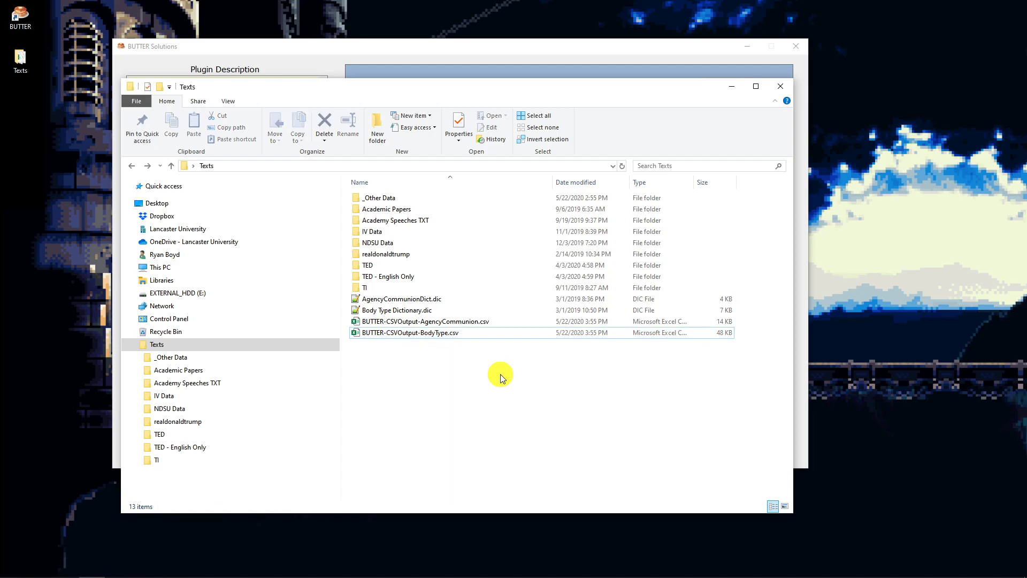
pyautogui.click(486, 63)
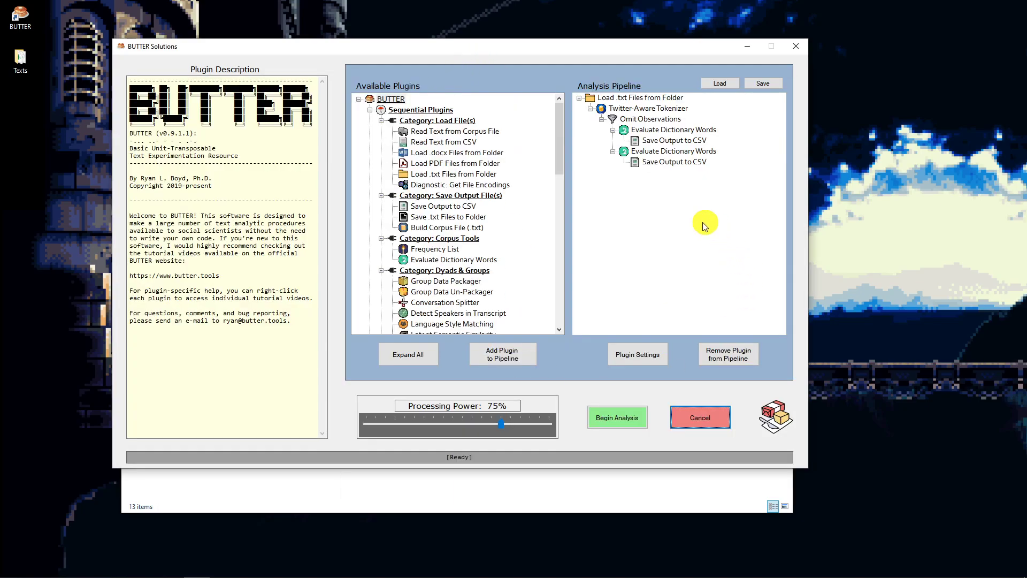
pyautogui.click(658, 129)
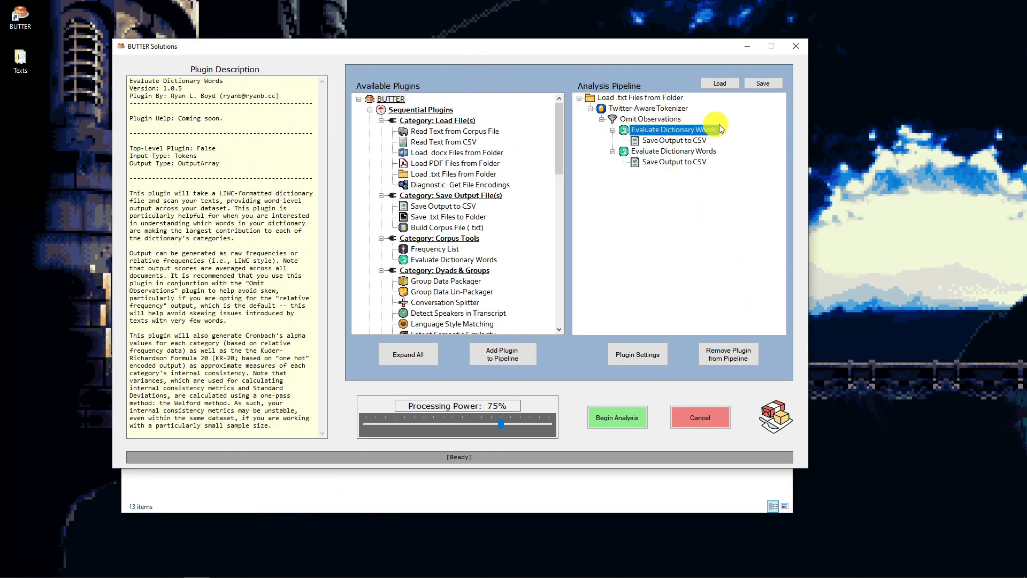